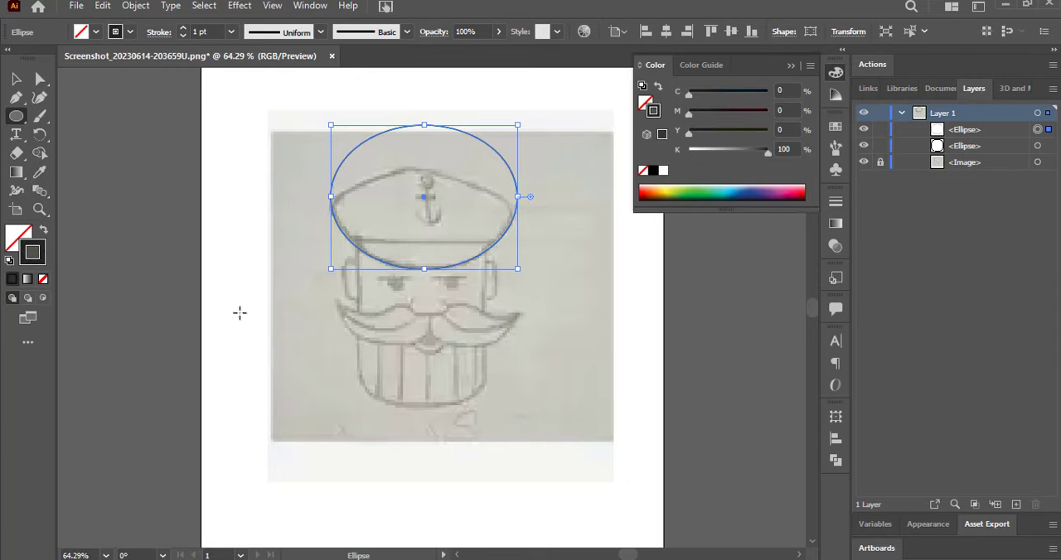
Select the large unstroked circle around the sailor's face and give it a solid black stroke.
click(285, 312)
key(Escape)
click(16, 79)
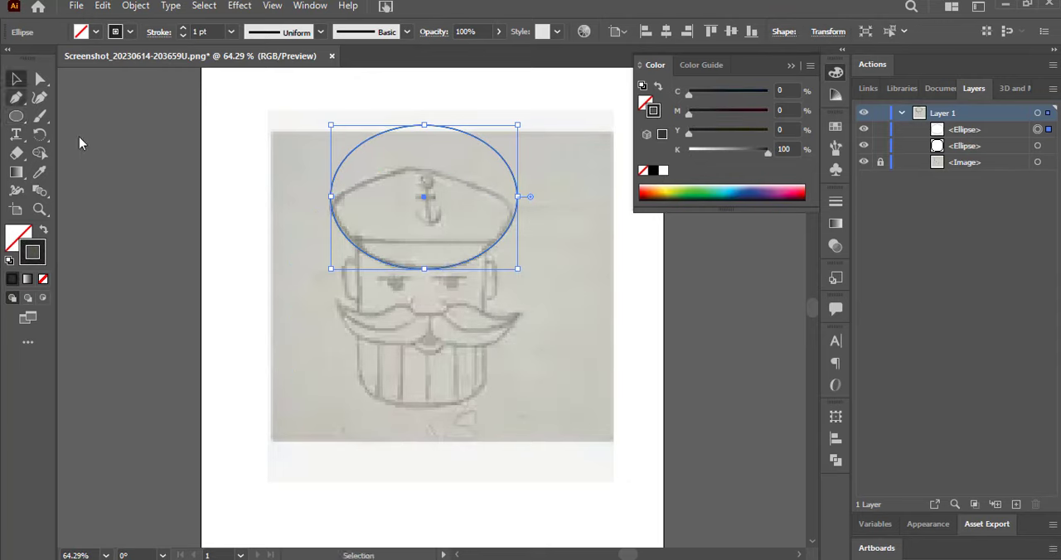
click(281, 285)
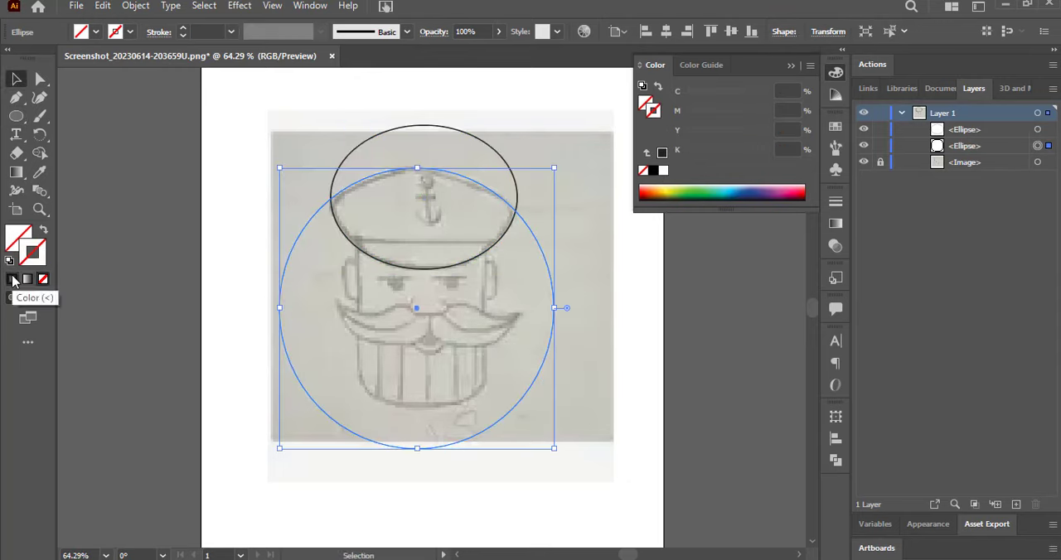
click(13, 280)
Draw a small circle at each side corner of the cap where the two large ellipses meet.
click(16, 116)
drag(334, 198, 509, 211)
key(v)
click(289, 208)
click(232, 137)
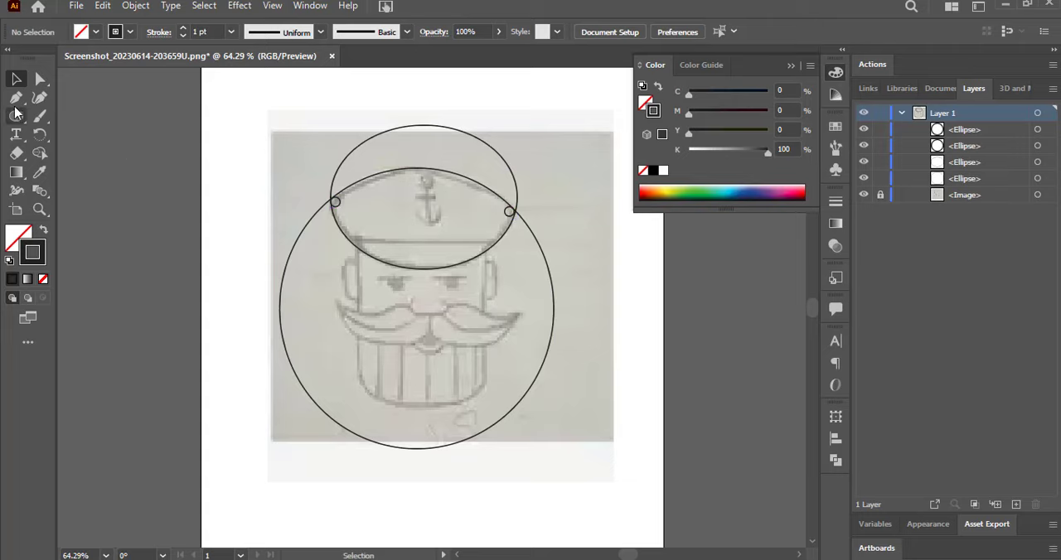
Draw a thin rectangle for the cap band and move its upper corners outward to follow the cap's sides.
drag(16, 117, 70, 117)
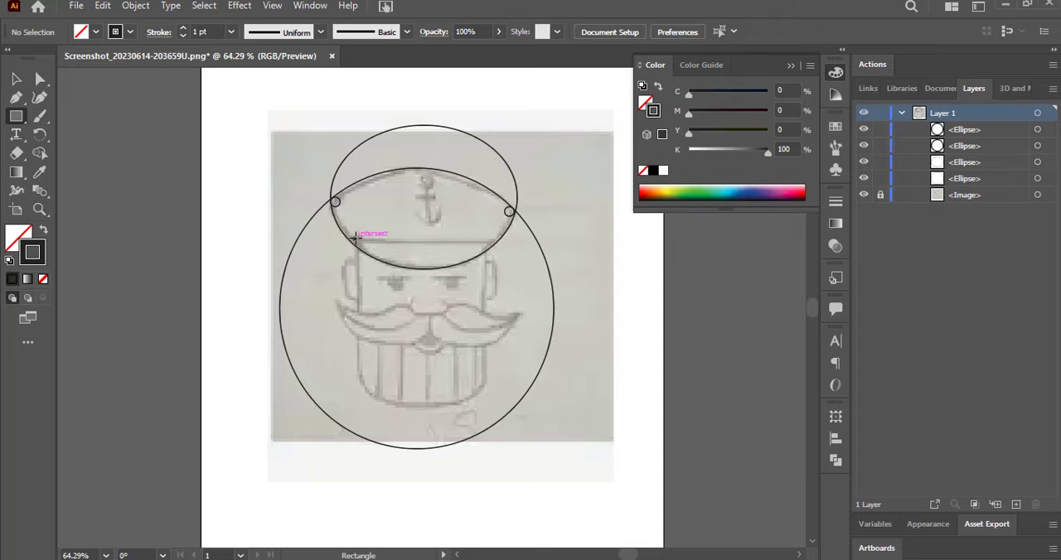
drag(354, 237, 495, 249)
drag(39, 79, 83, 75)
drag(494, 250, 498, 240)
drag(355, 240, 348, 239)
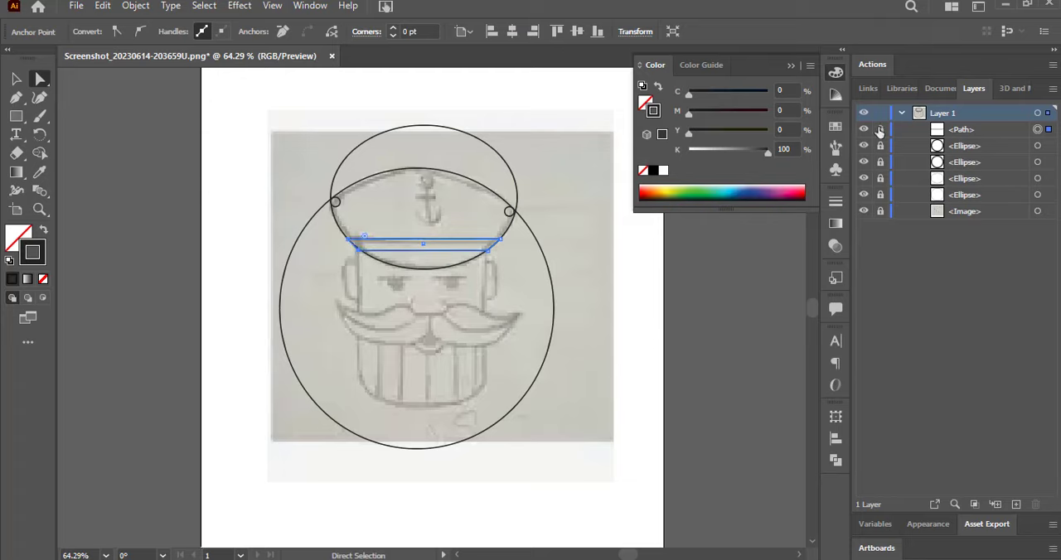
click(16, 118)
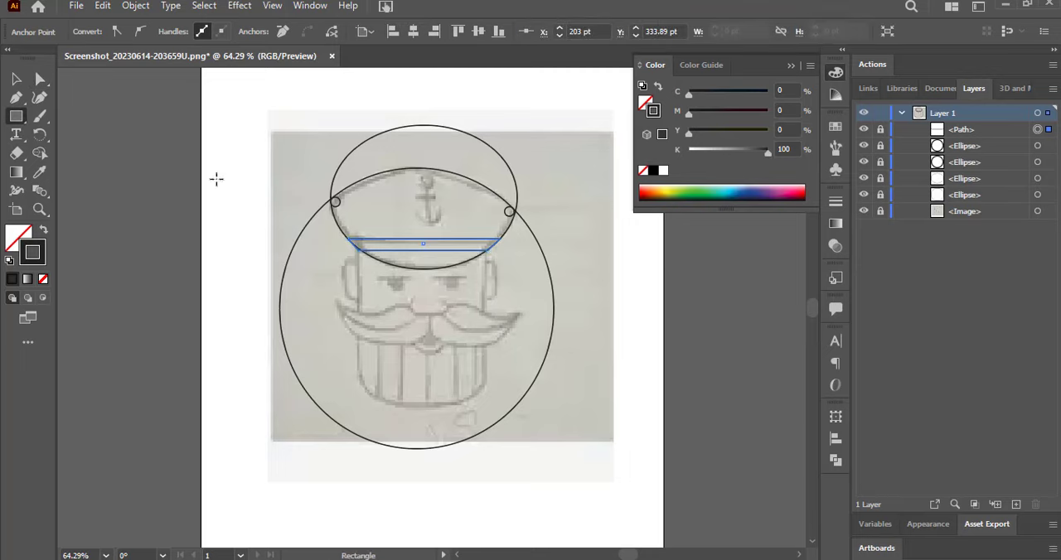
click(17, 81)
click(61, 143)
Draw a rectangle over the face from the cap band to the beard and round its lower corners to 53 pt.
click(17, 117)
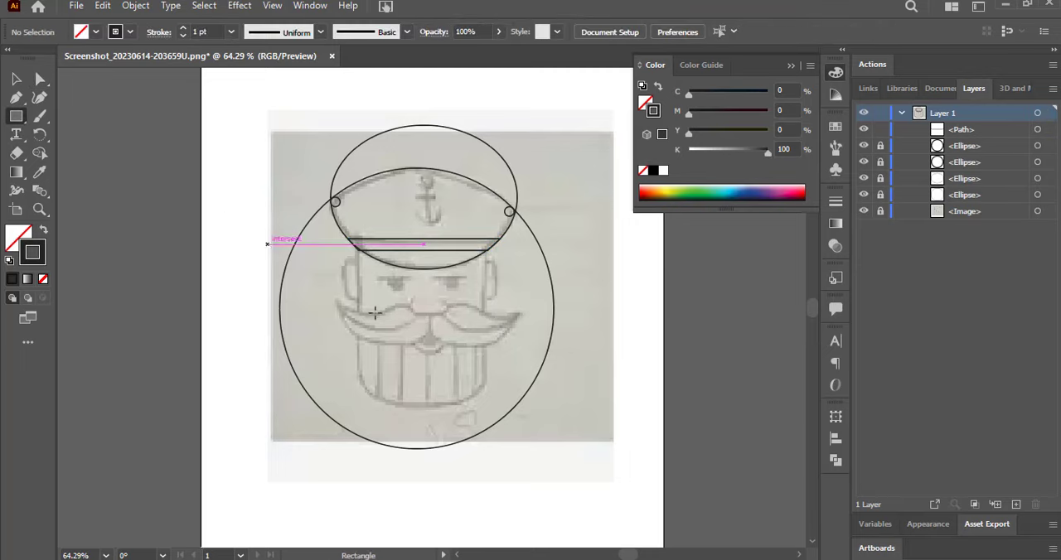
drag(357, 249, 465, 352)
key(a)
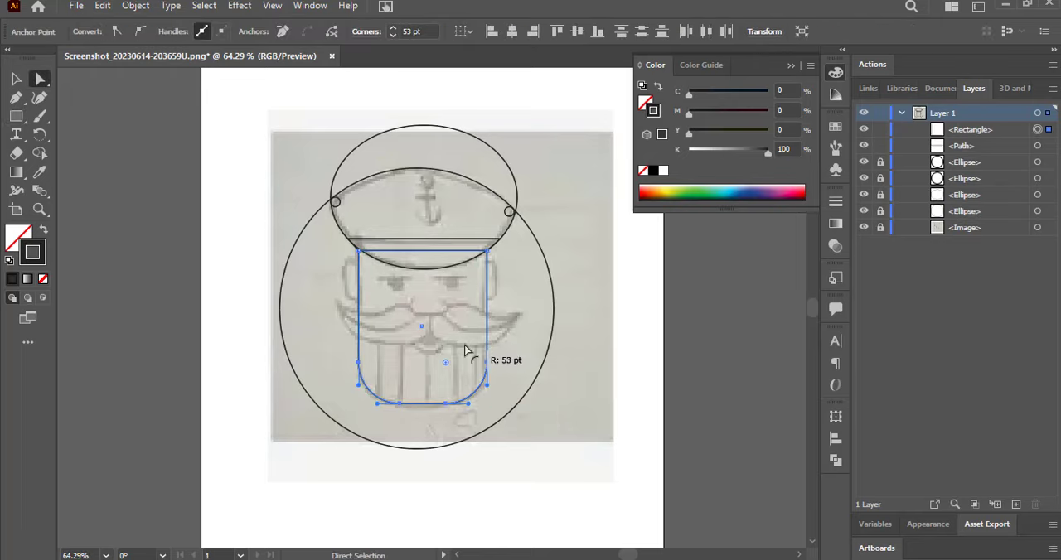
click(11, 79)
click(221, 170)
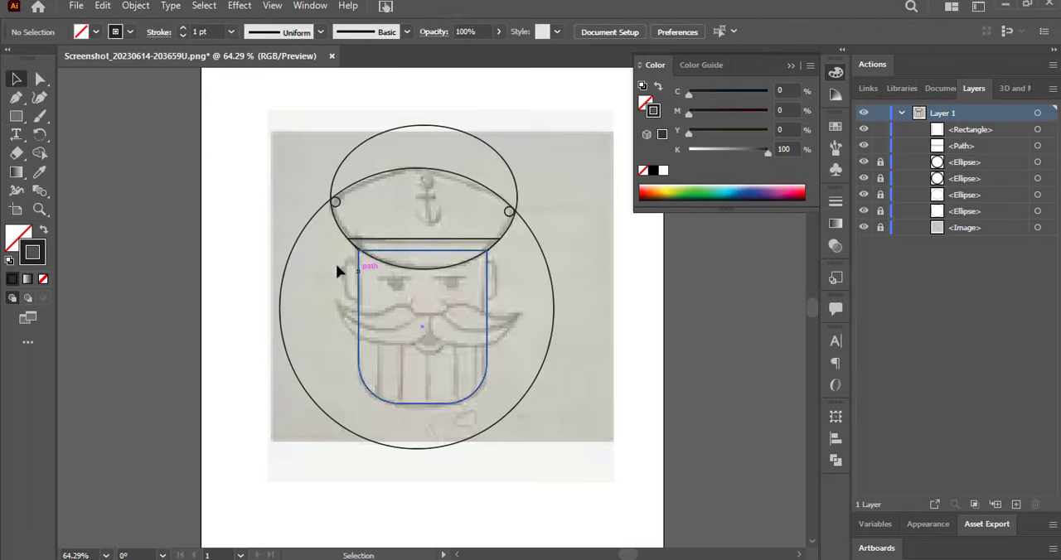
Draw a narrow rectangle for the ear at the face's left edge and round its outer corners.
click(16, 116)
mouse_move(348, 263)
mouse_down()
mouse_move(359, 300)
mouse_move(361, 281)
mouse_up()
click(40, 79)
click(17, 79)
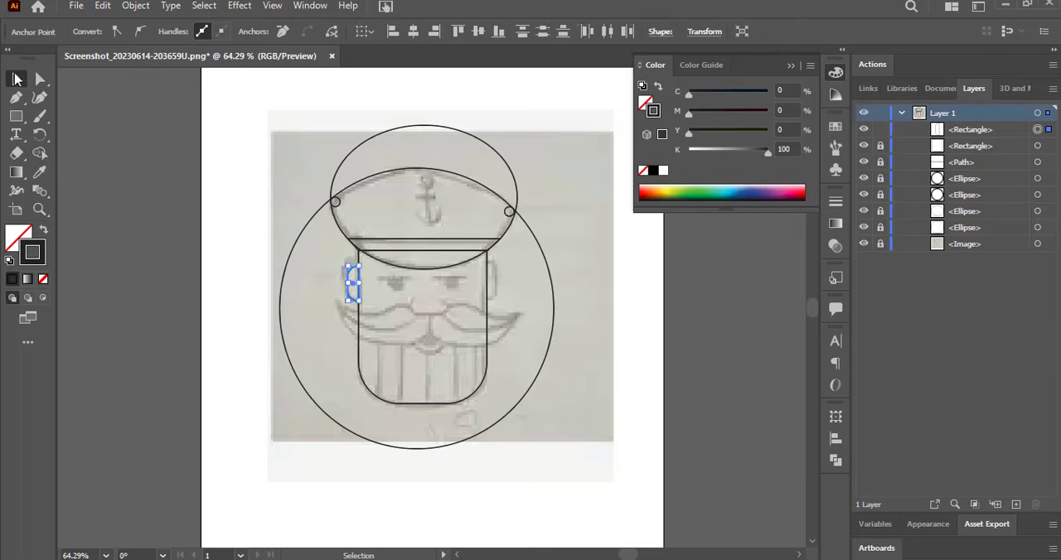
click(247, 219)
Duplicate the ear onto the face's right edge and reflect the copy so it faces outward.
click(348, 286)
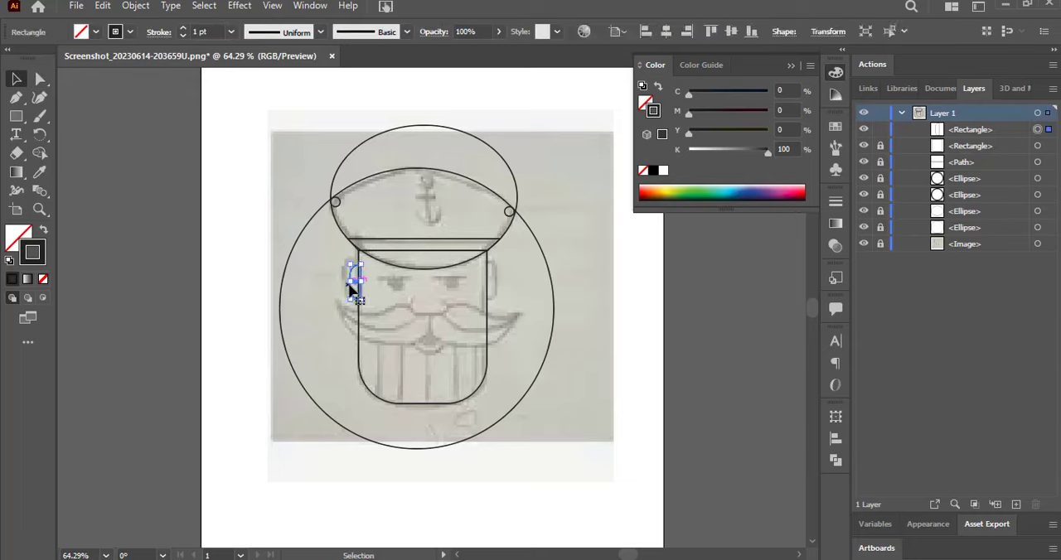
drag(354, 279, 485, 283)
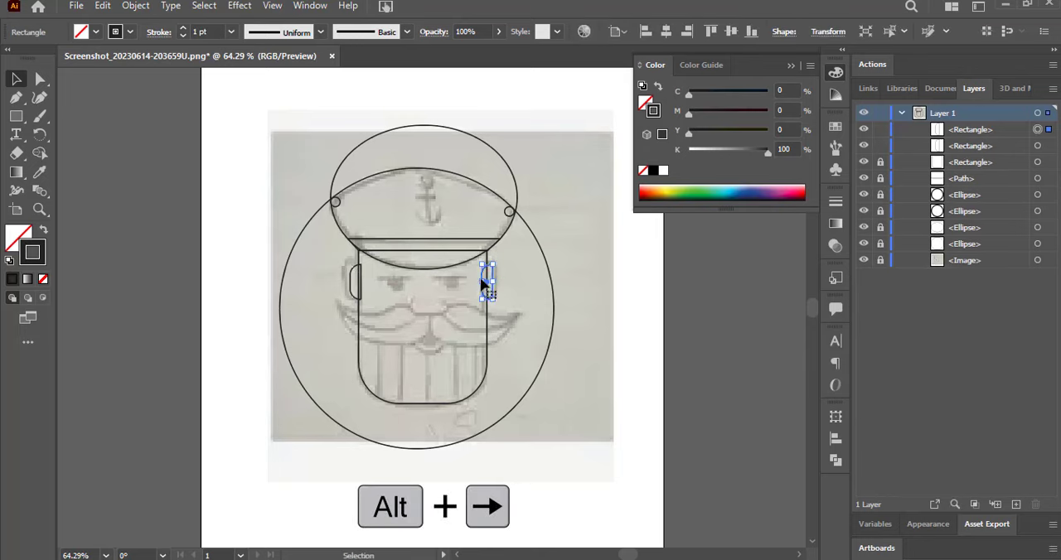
right_click(485, 284)
mouse_move(592, 464)
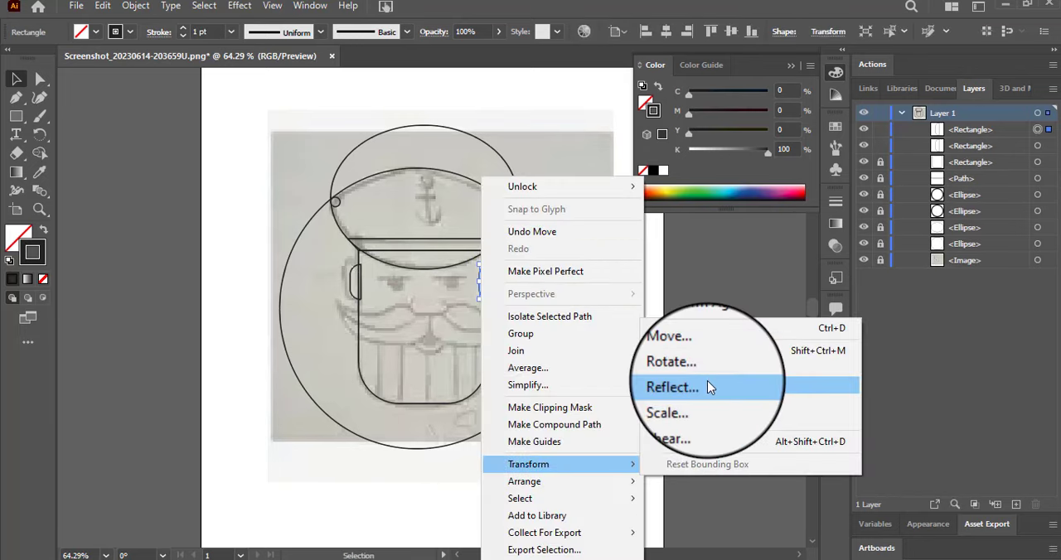
click(706, 382)
click(707, 382)
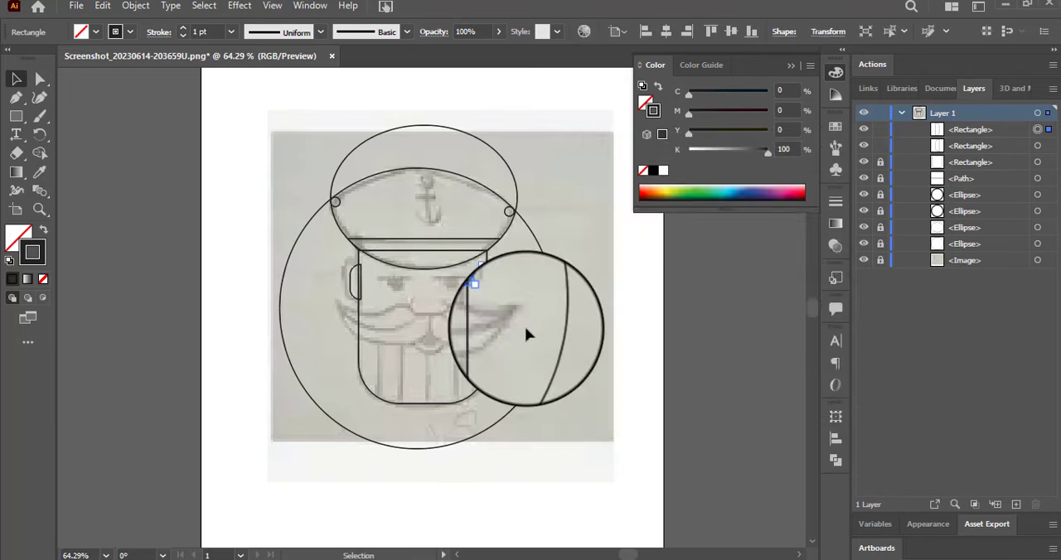
Show the rulers and add a vertical guide near the artboard's left edge and a hidden horizontal guide across the ears.
key(ctrl+r)
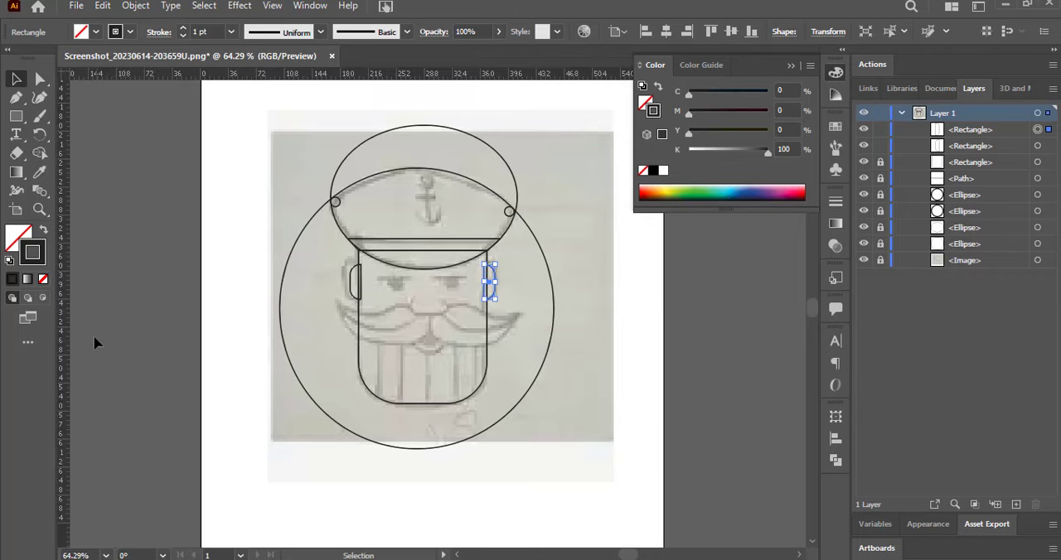
drag(373, 78, 398, 266)
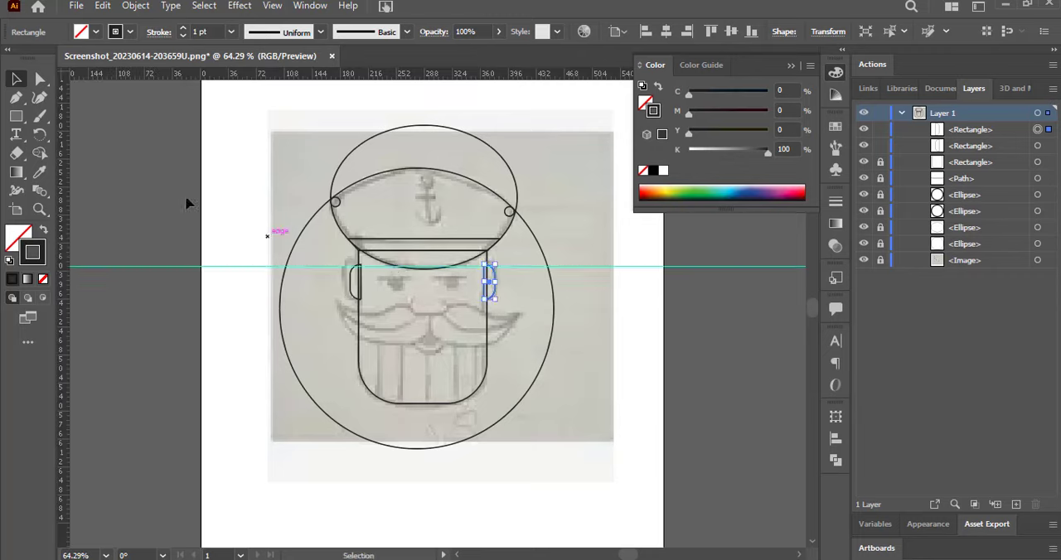
drag(64, 151, 214, 175)
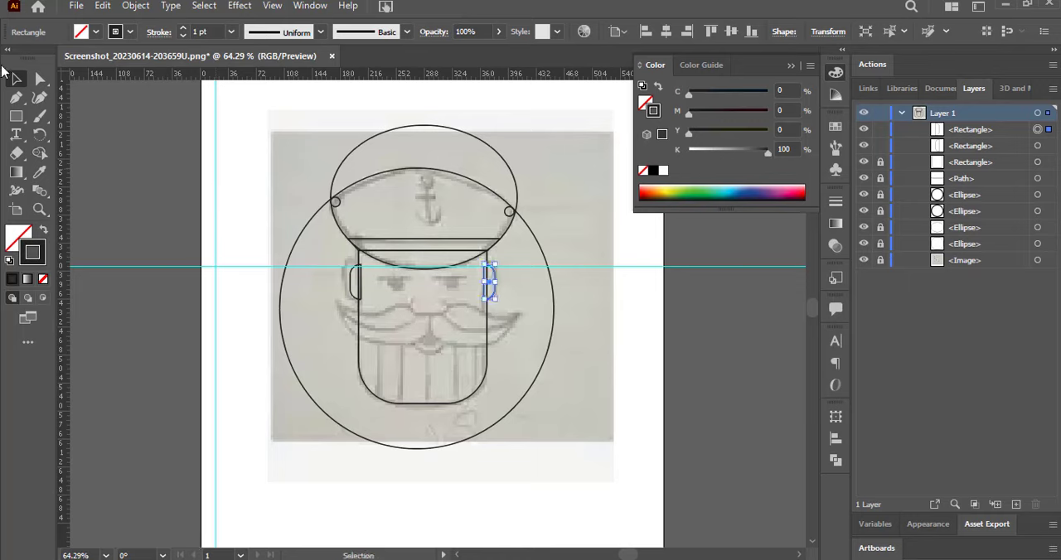
click(145, 146)
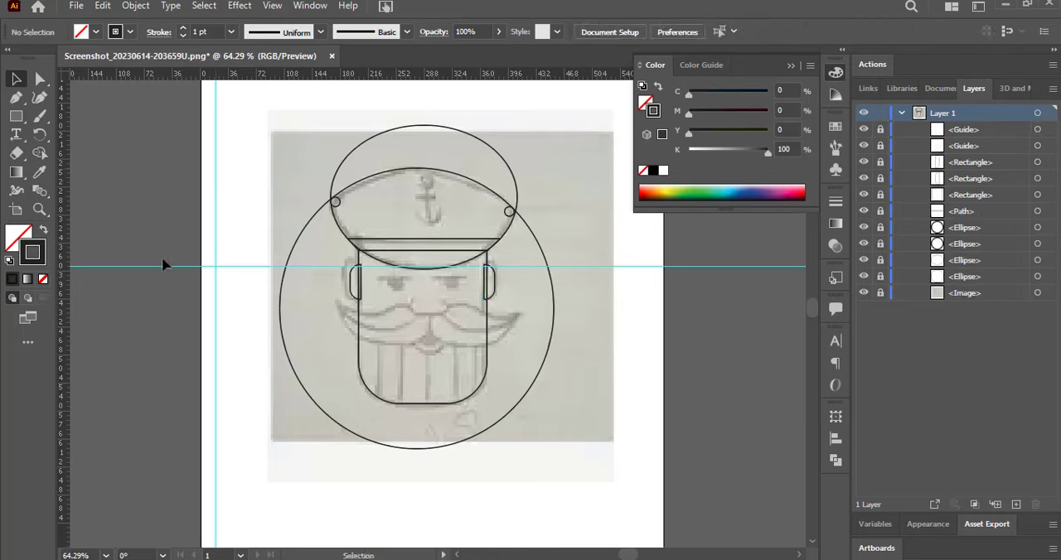
click(863, 145)
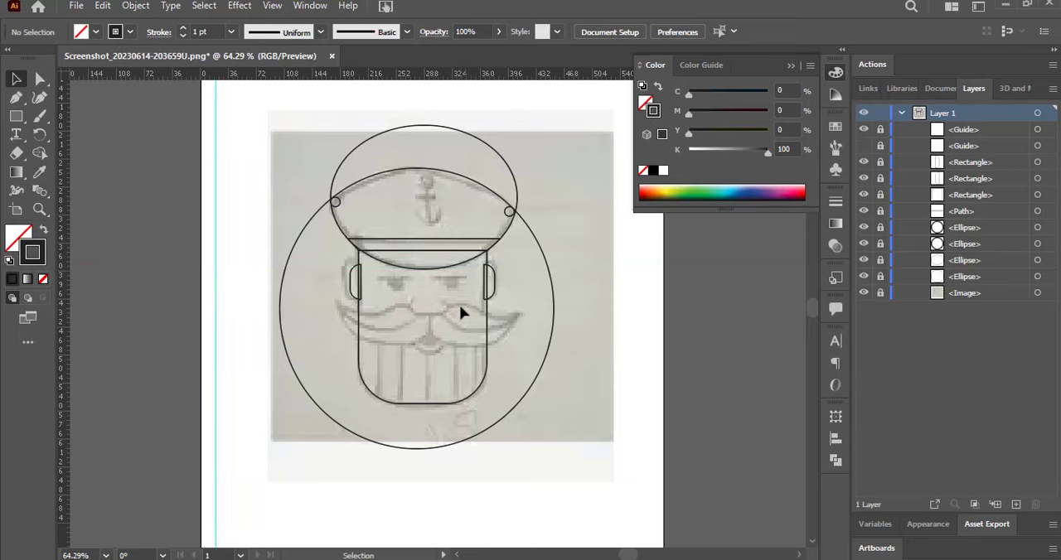
Draw a small rectangle over the nose and fully round its corners.
key(m)
drag(410, 300, 303, 277)
click(39, 78)
click(301, 173)
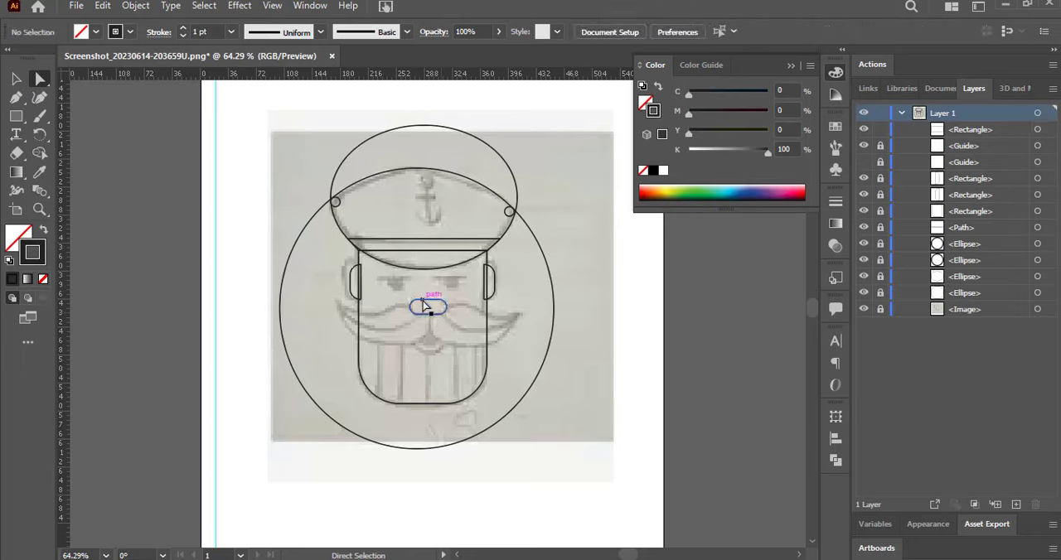
Cut the nose shape's path at its upper anchor points and delete the upper segment.
drag(423, 305, 442, 306)
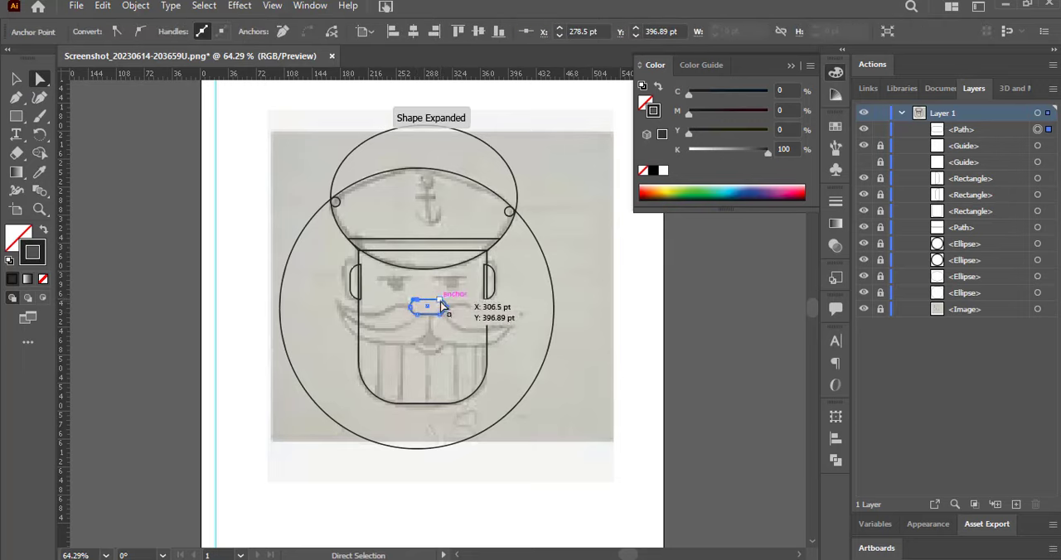
shift+click(440, 301)
click(332, 34)
click(15, 79)
click(403, 288)
click(425, 299)
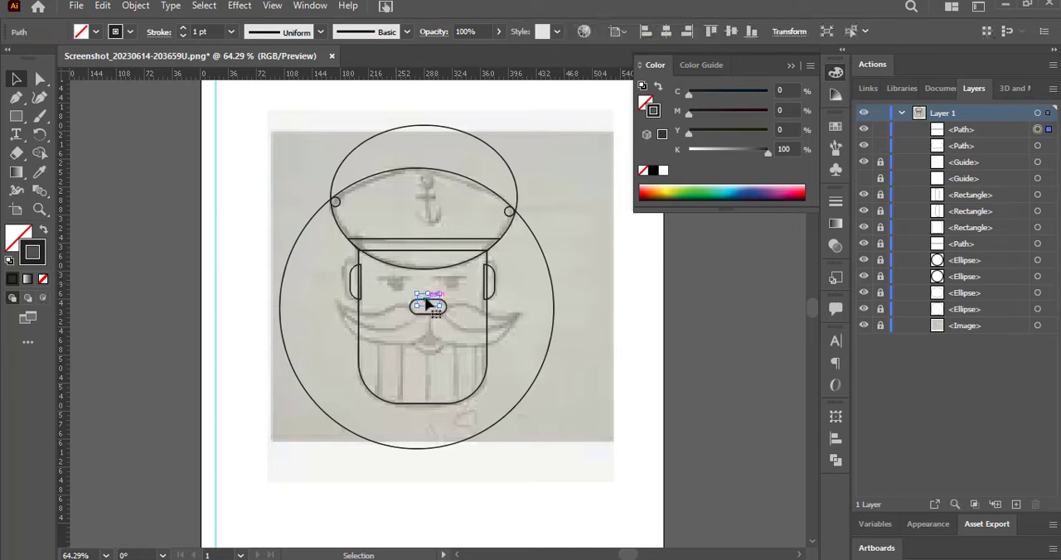
key(Delete)
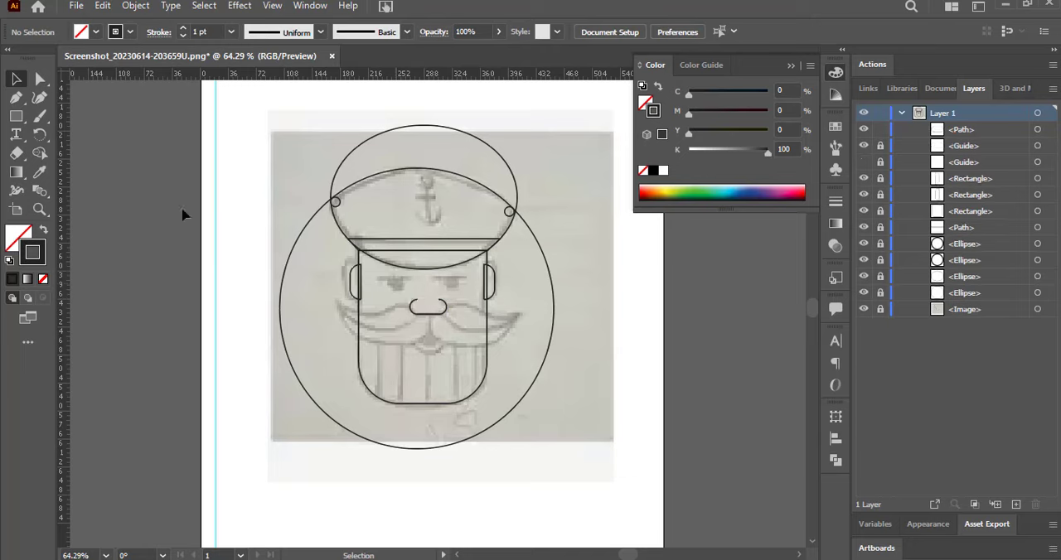
Trace the upper edge of the moustache's left half from the nose to its outer tip with the Pen tool.
key(p)
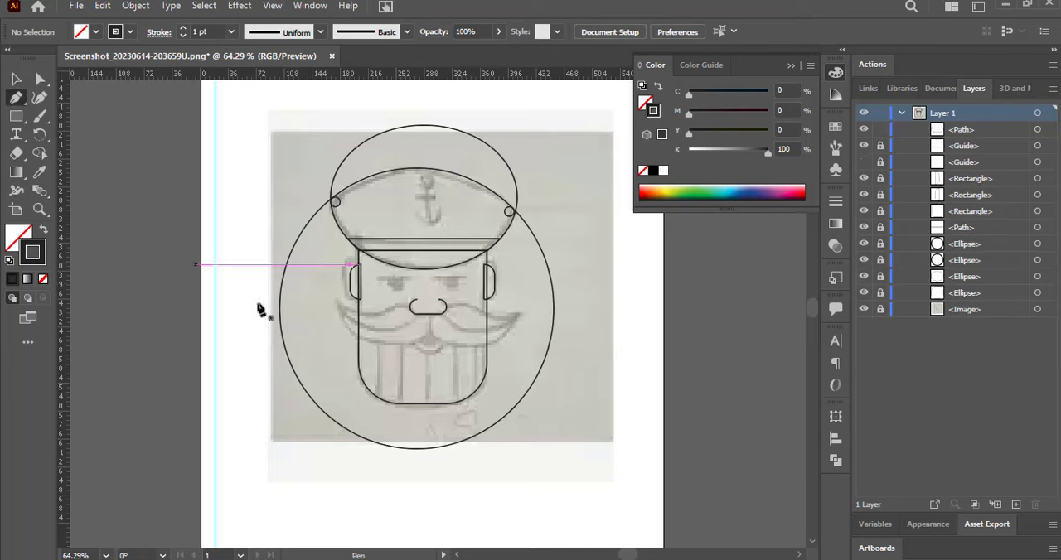
click(413, 307)
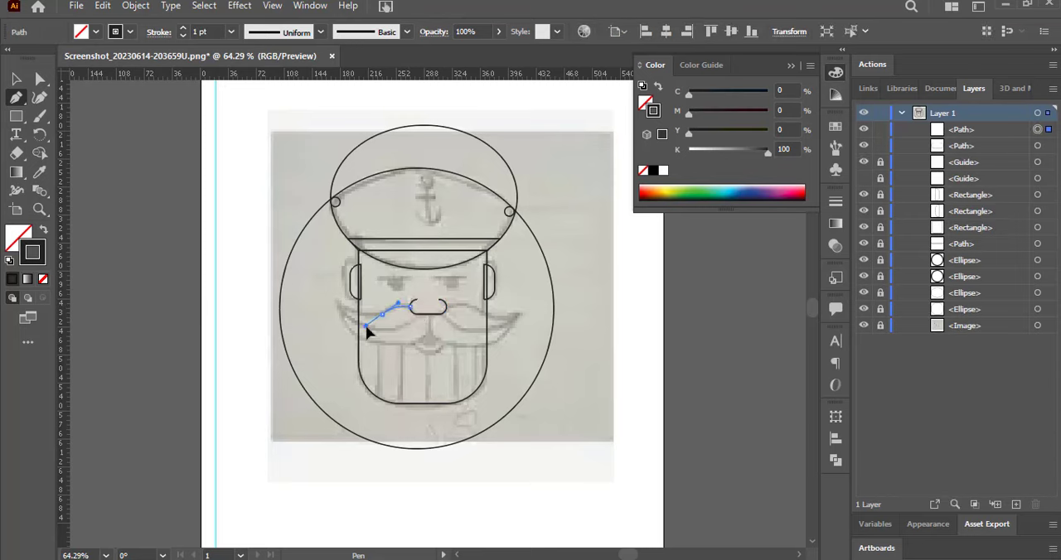
click(382, 315)
click(335, 299)
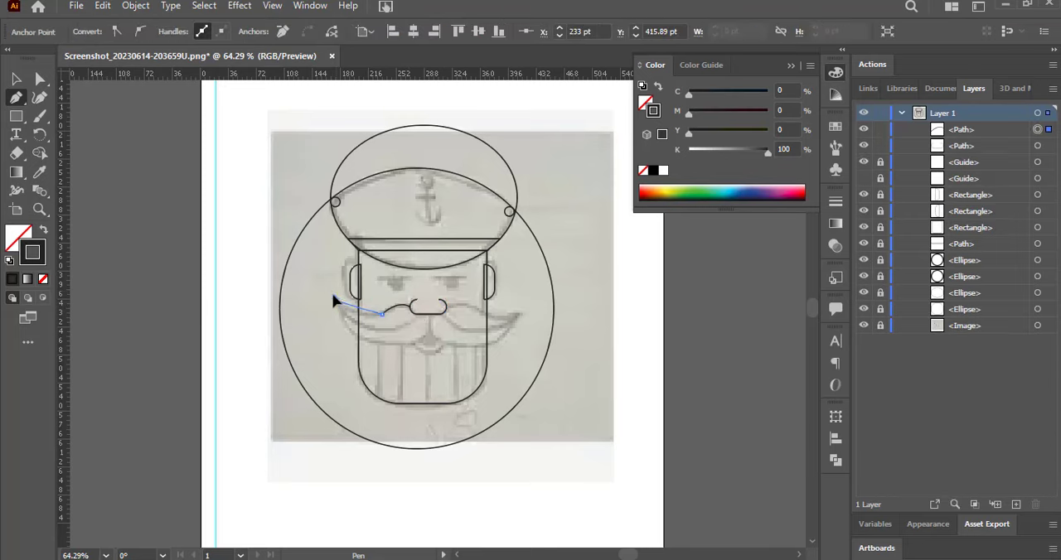
drag(314, 276, 315, 277)
click(336, 300)
Continue the moustache outline along its lower edge to the right tip and back to the nose.
drag(369, 341, 477, 355)
click(367, 340)
drag(517, 315, 408, 292)
click(477, 308)
click(446, 307)
ctrl+click(417, 315)
click(428, 315)
Draw an ellipse over the moustache's left half for its inner crease and widen it to reach the centre.
drag(16, 116, 83, 135)
mouse_move(324, 282)
mouse_down()
mouse_move(414, 338)
mouse_move(342, 336)
mouse_move(408, 340)
mouse_up()
key(Up)
key(Right)
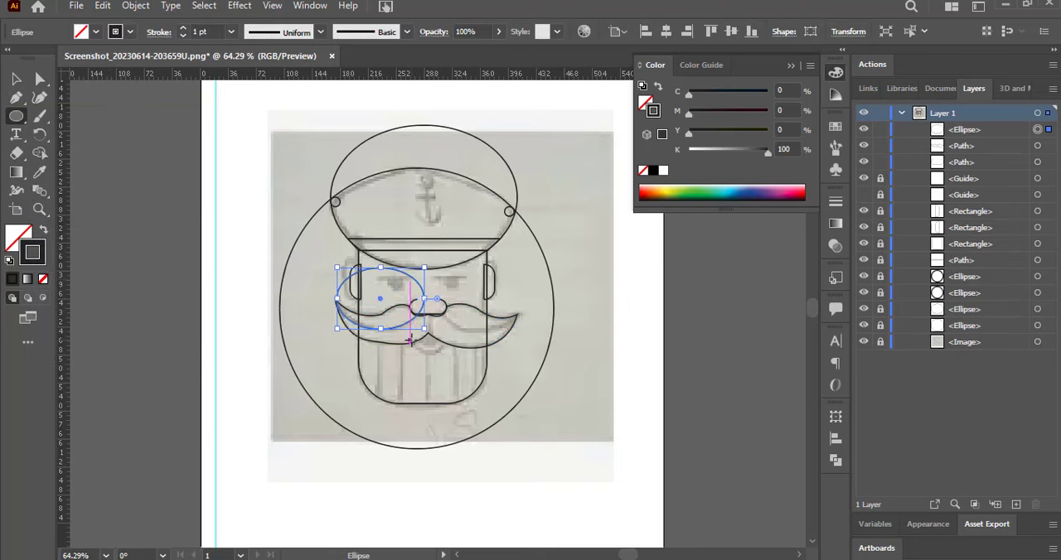
click(312, 287)
click(569, 310)
key(v)
click(97, 199)
drag(340, 299, 338, 300)
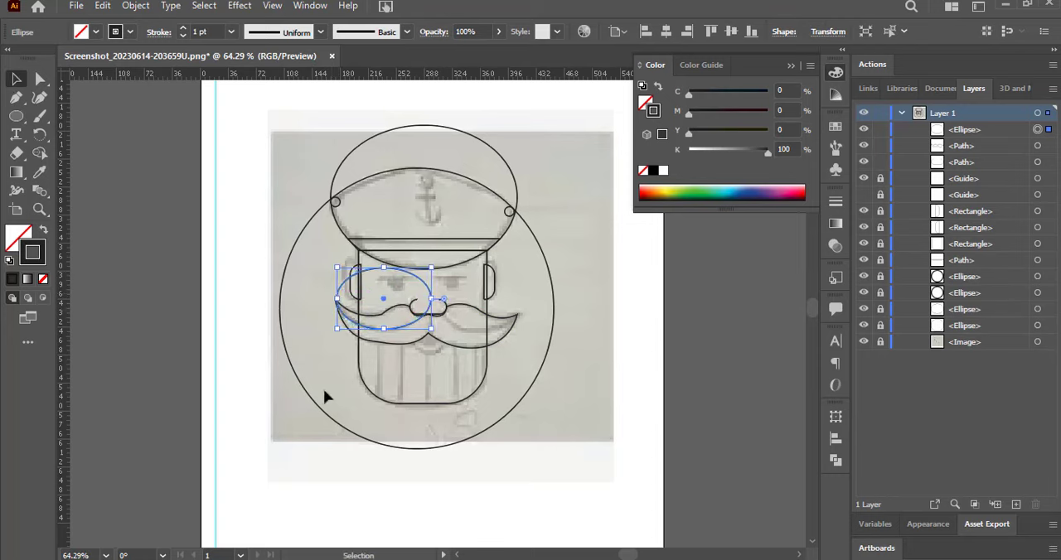
Duplicate the crease ellipse onto the moustache's right half.
click(244, 266)
click(346, 286)
click(257, 220)
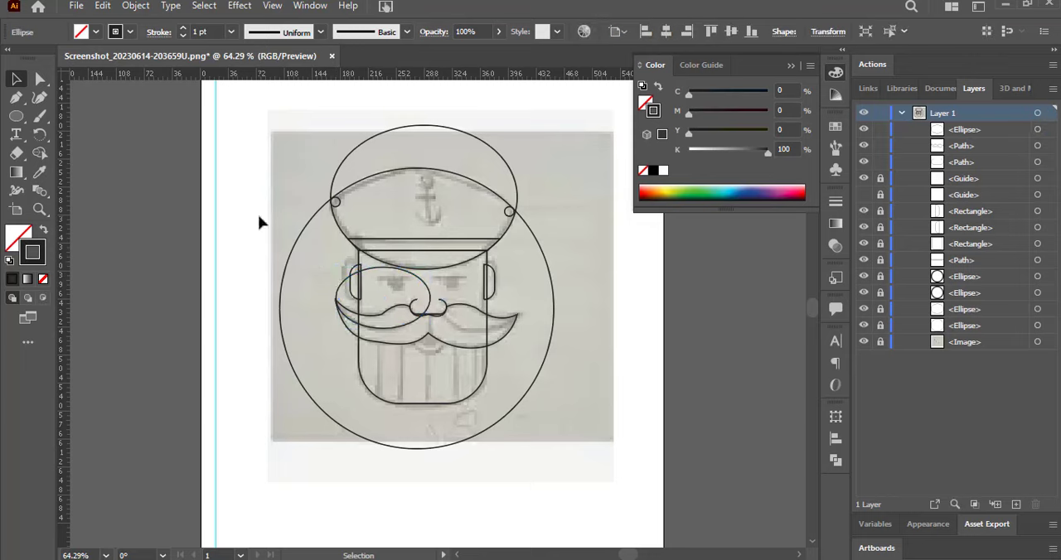
alt+drag(411, 274, 481, 275)
click(154, 213)
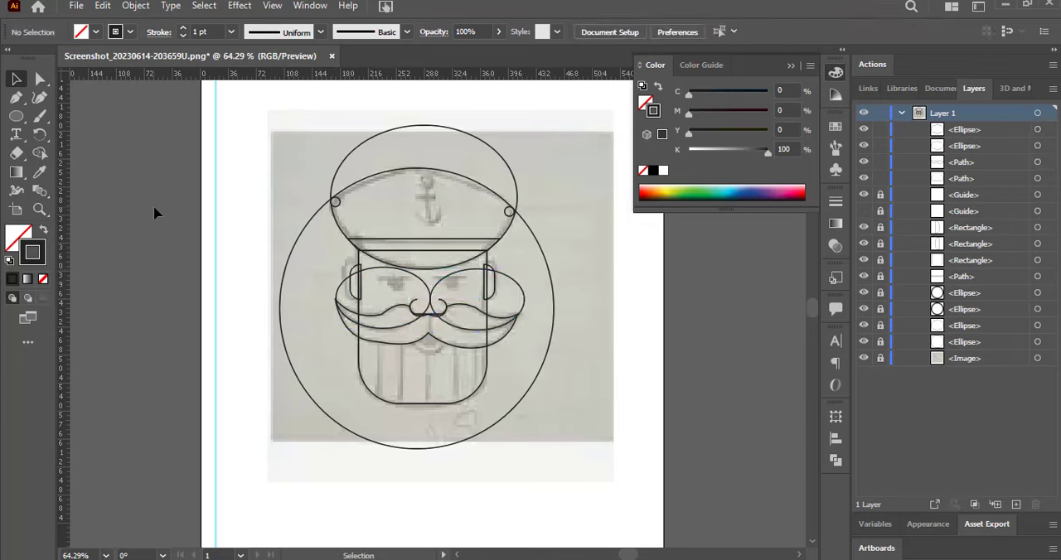
Draw an ellipse for the lips below the moustache's centre and a smaller ellipse inside its upper part.
click(16, 116)
drag(416, 335, 448, 358)
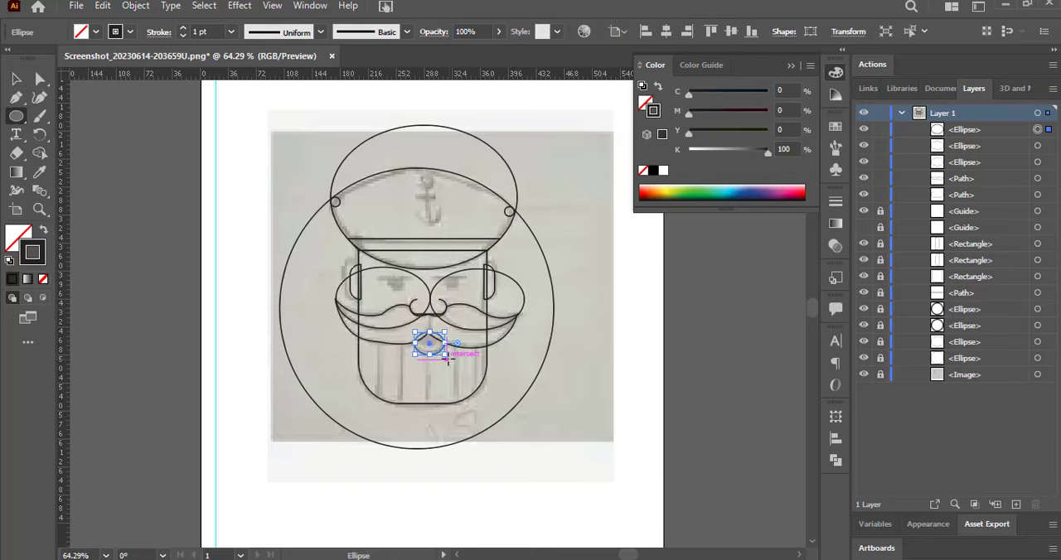
ctrl+click(446, 348)
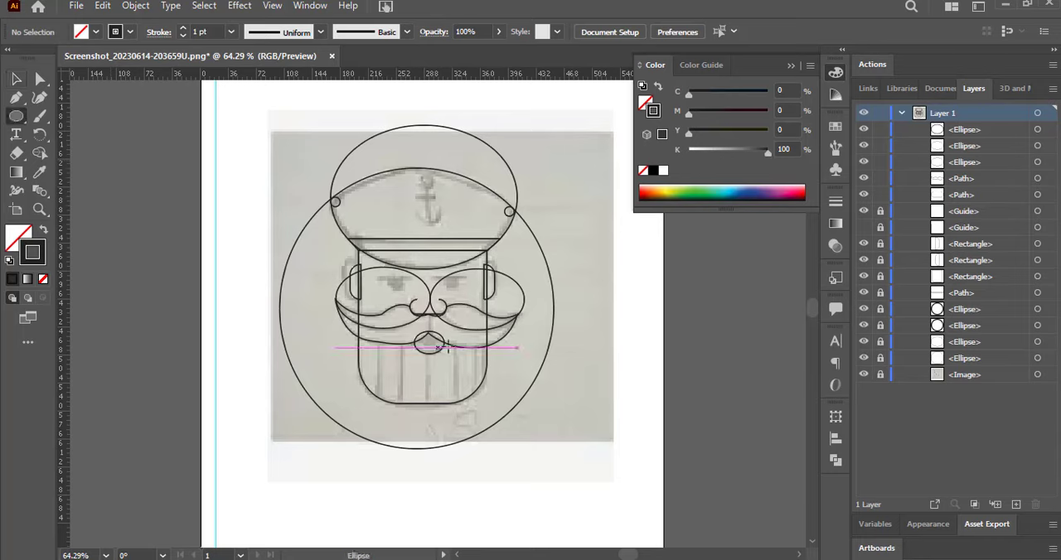
drag(413, 330, 445, 351)
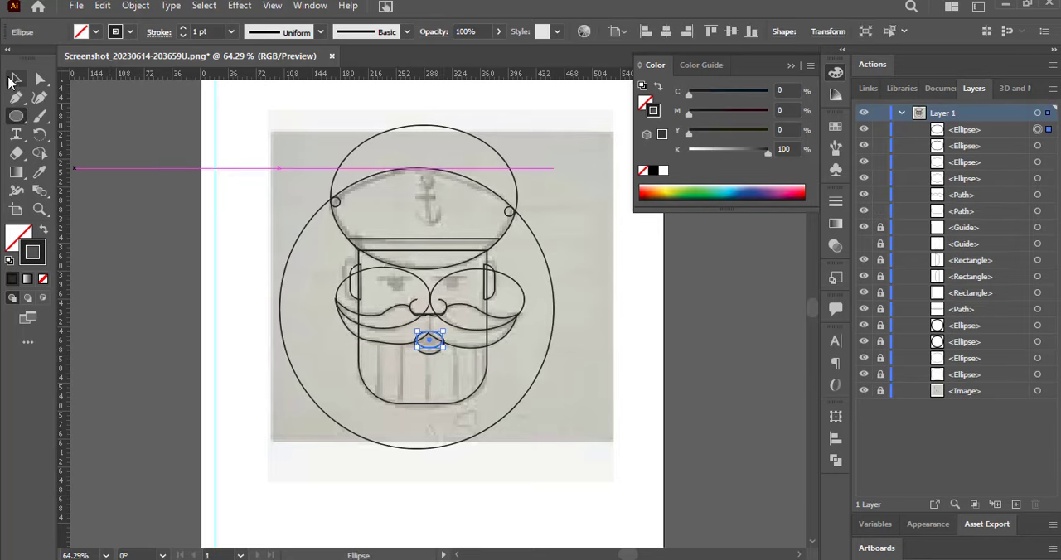
click(14, 78)
click(150, 224)
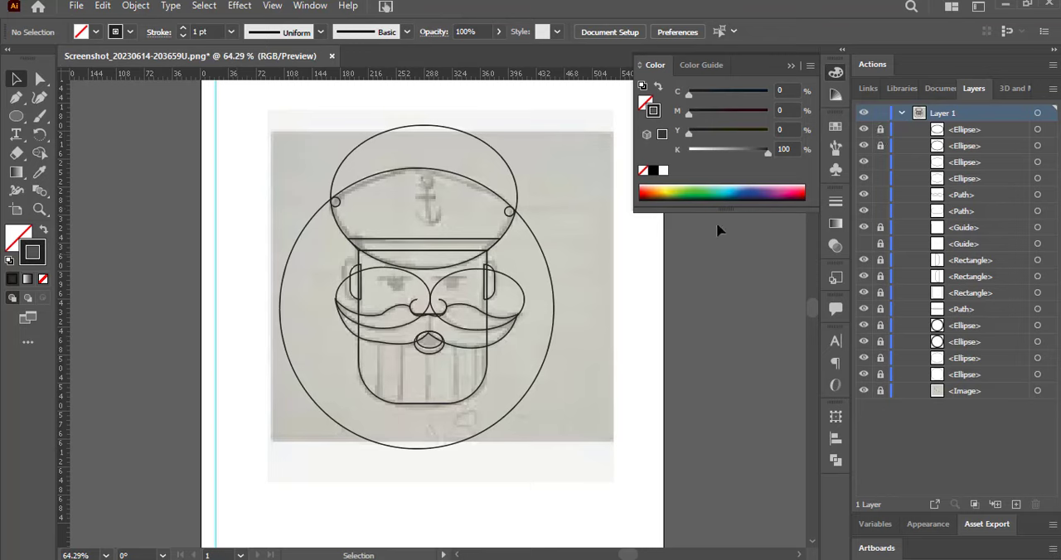
Select the moustache outline with both crease ellipses and combine their overlapping regions using the Shape Builder tool.
drag(256, 228, 562, 387)
key(shift+m)
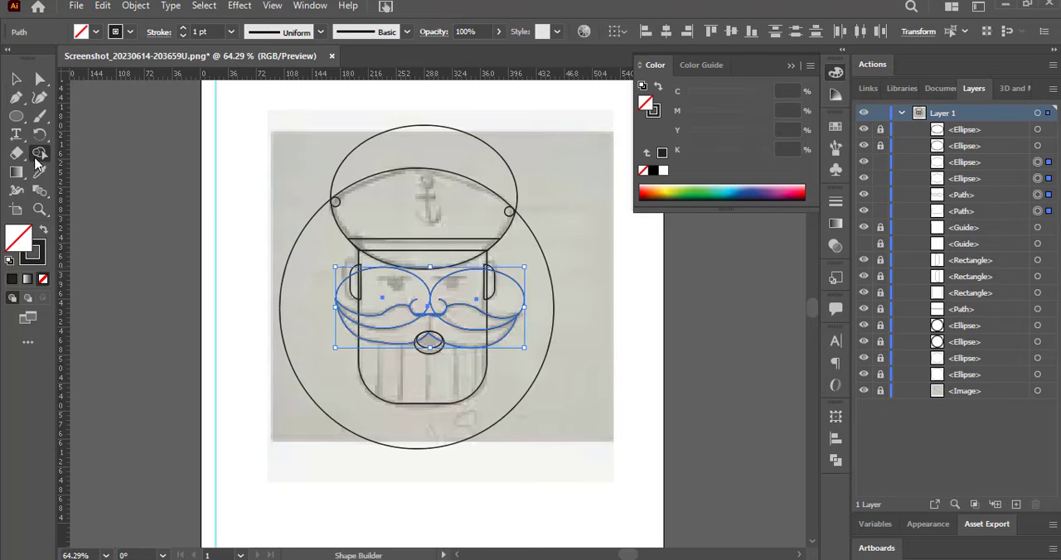
mouse_move(382, 325)
mouse_down()
mouse_move(400, 338)
mouse_move(437, 324)
mouse_up()
drag(453, 317, 476, 318)
click(16, 79)
click(109, 153)
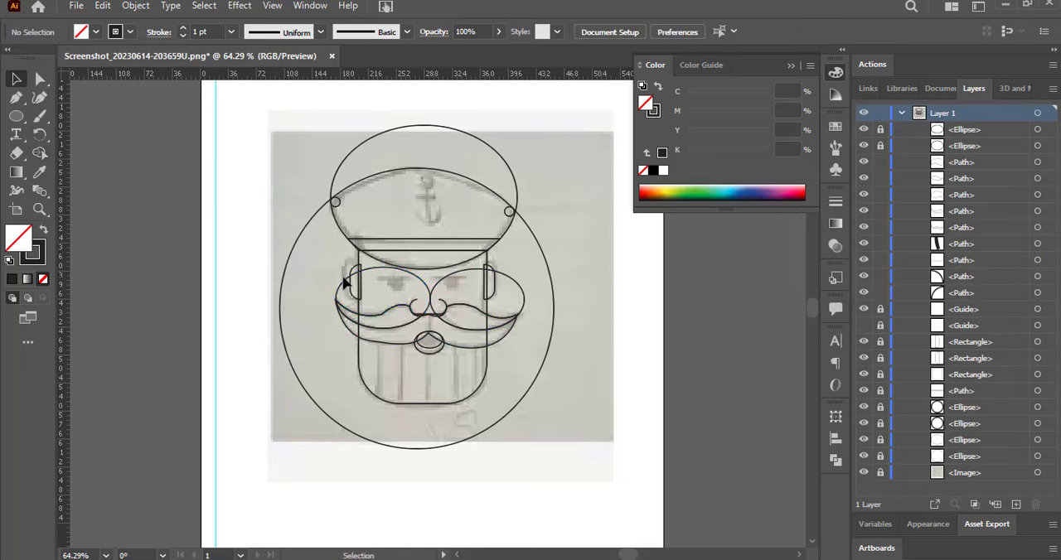
Delete the leftover crease-ellipse parts above the left and right halves of the moustache.
click(343, 278)
key(Delete)
click(458, 274)
key(Delete)
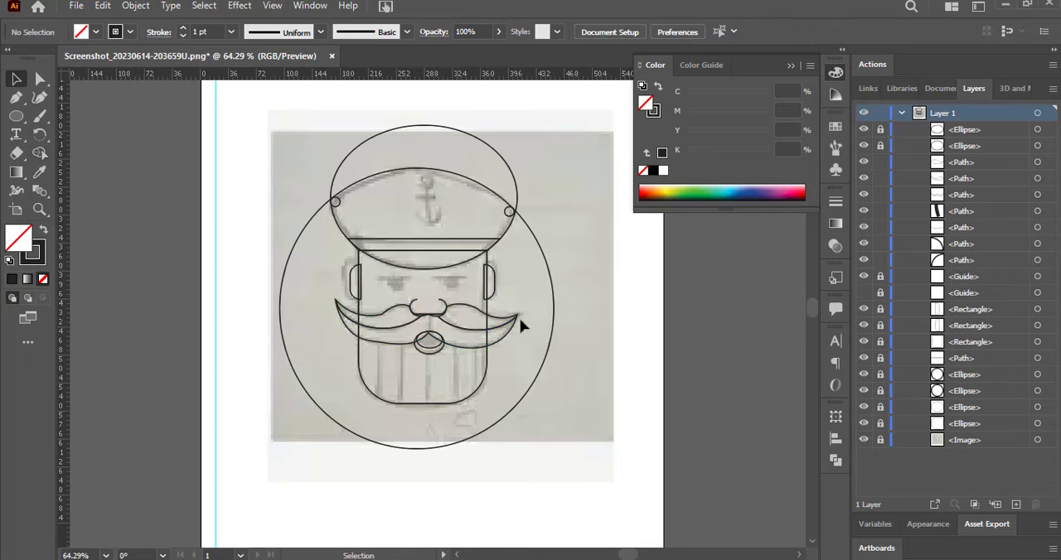
Try to shift the anchor point at the moustache's left tip and undo the last changes.
click(348, 315)
key(a)
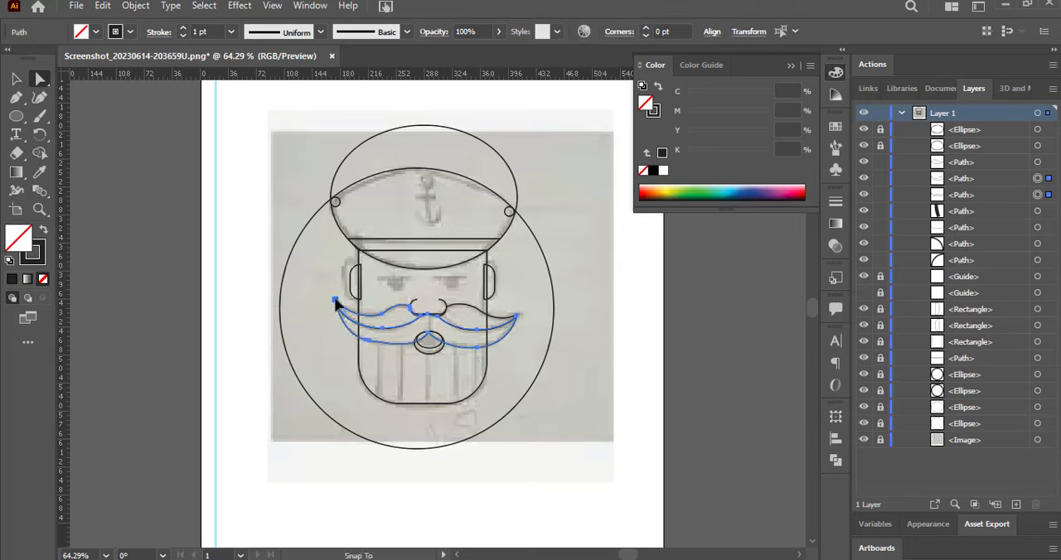
drag(335, 299, 336, 301)
key(ctrl+z)
key(ctrl+z)
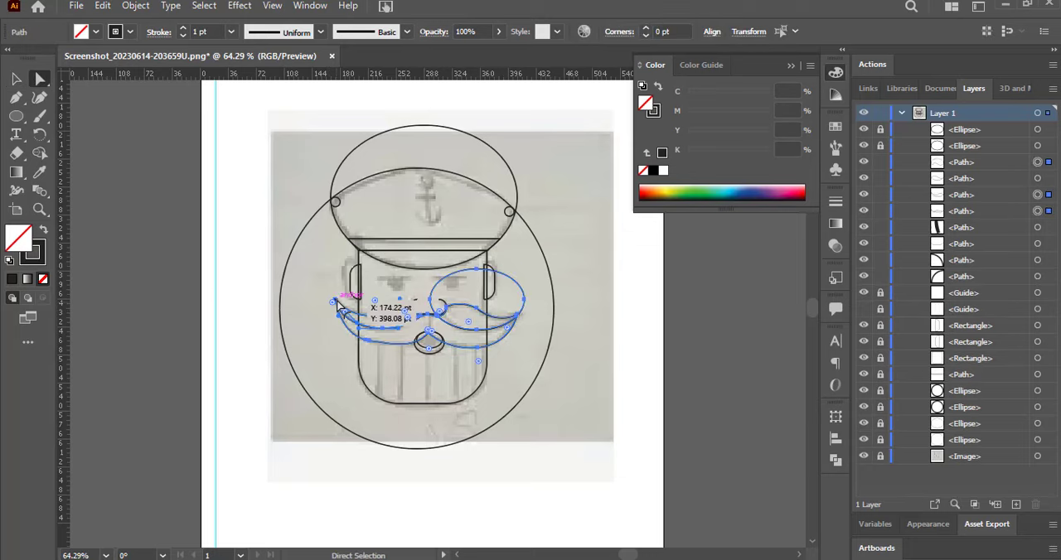
Delete the restored crease-ellipse remainder above the moustache's right half.
click(503, 280)
click(508, 283)
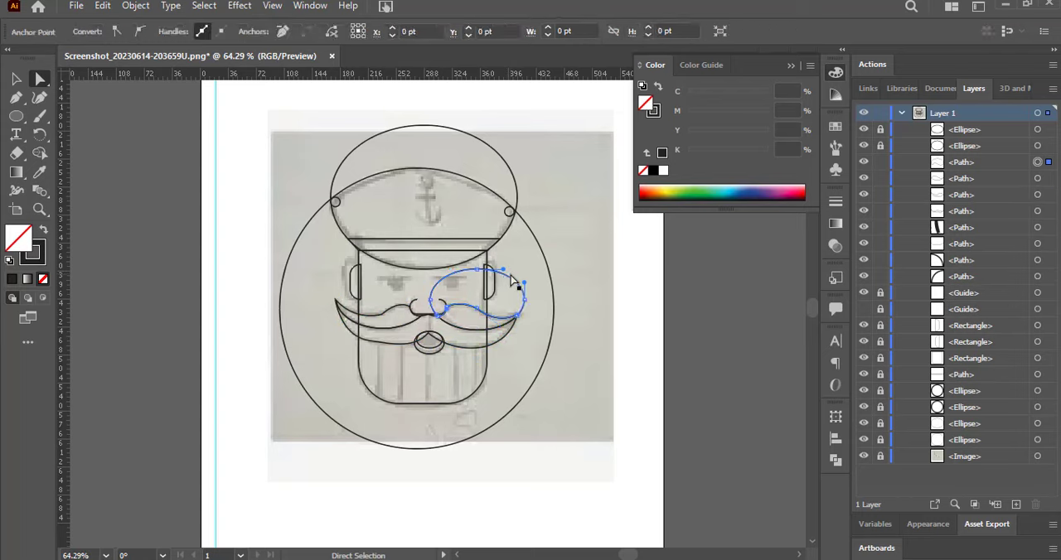
click(16, 79)
click(435, 288)
click(434, 287)
key(Delete)
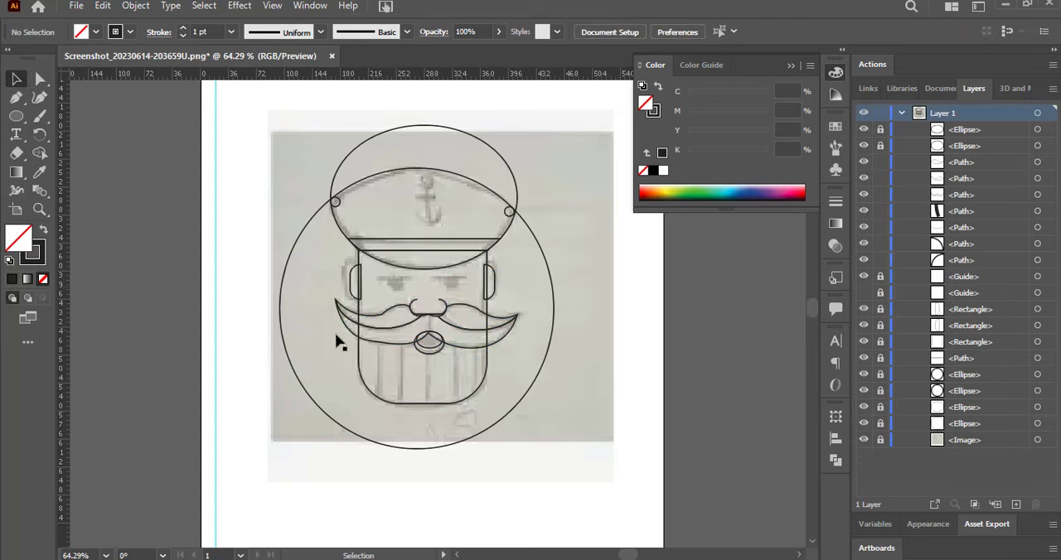
Round the corner on the upper edge of the moustache's left half to a radius of about 47.4 pt.
click(380, 322)
key(a)
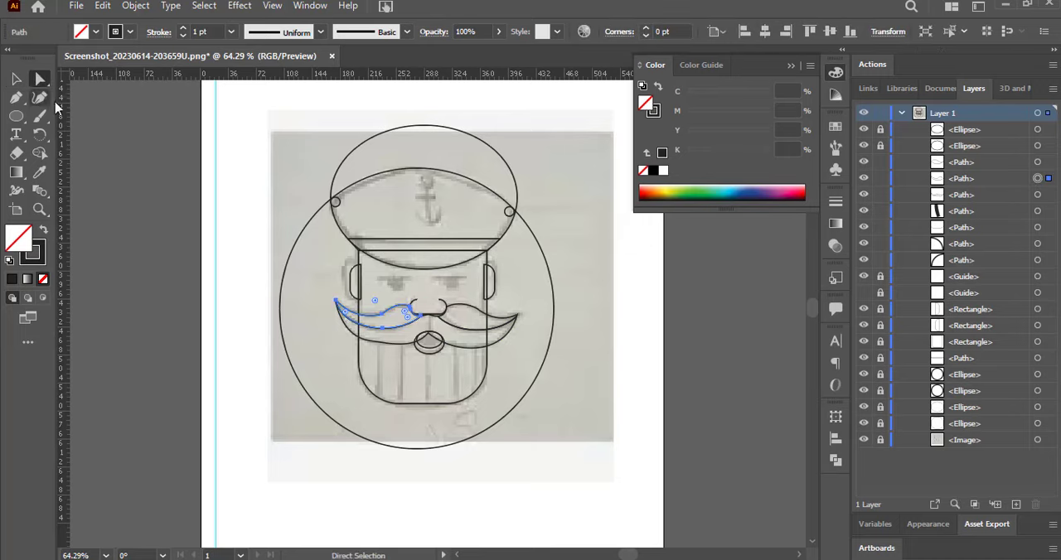
drag(375, 300, 355, 280)
click(382, 314)
click(249, 335)
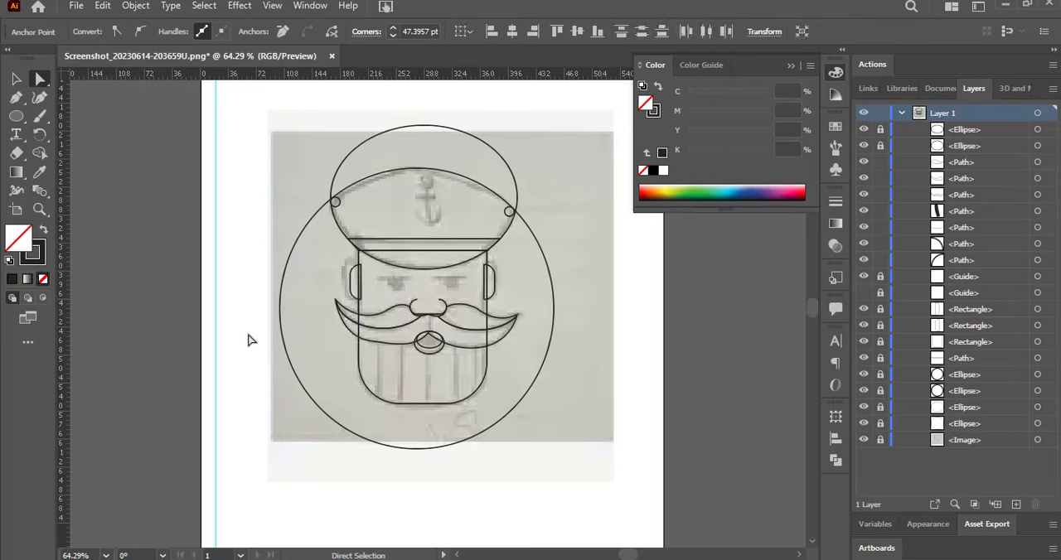
Try to reshape the lower edge of the moustache's left half by moving its curve handle.
click(485, 321)
click(524, 323)
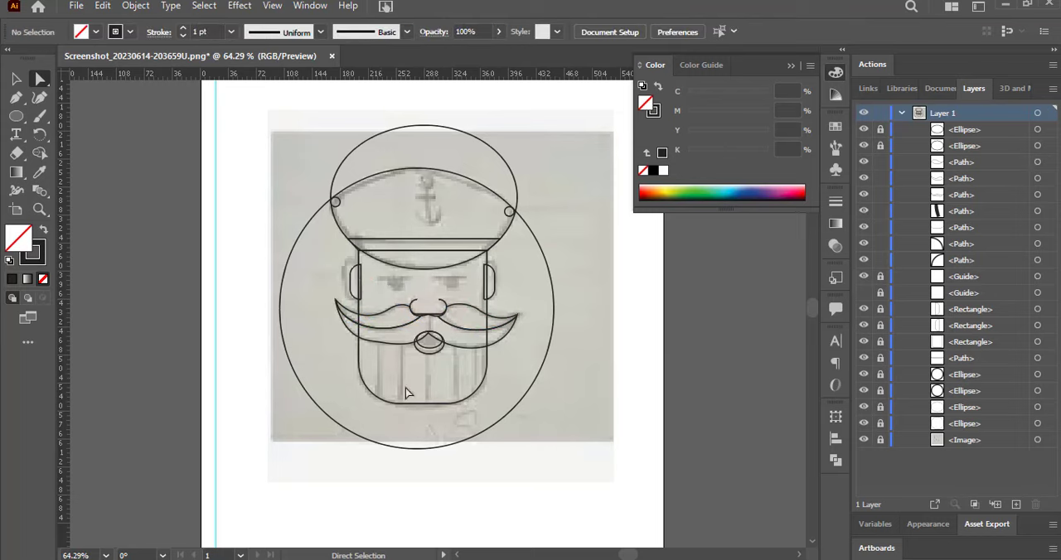
click(384, 340)
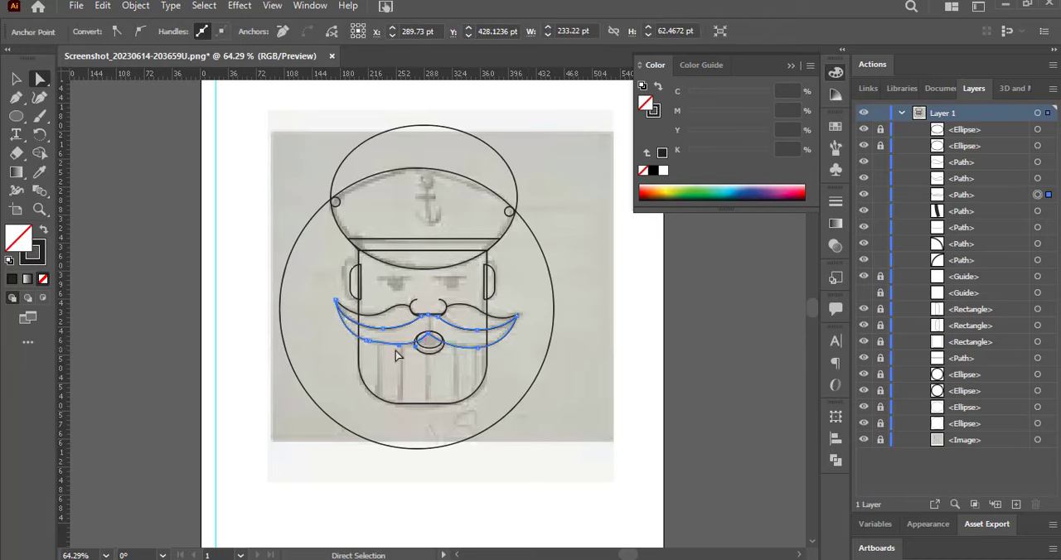
click(377, 353)
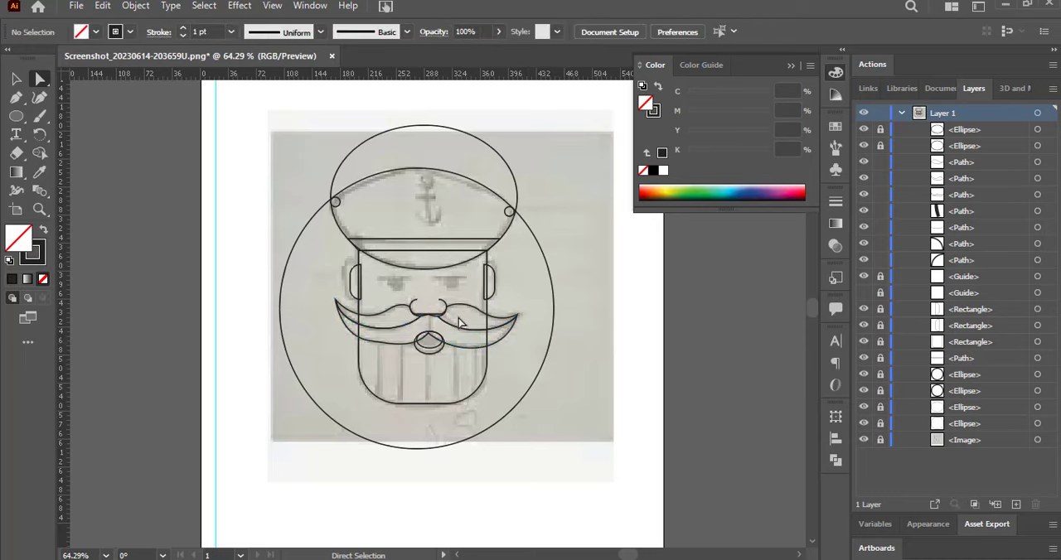
click(17, 80)
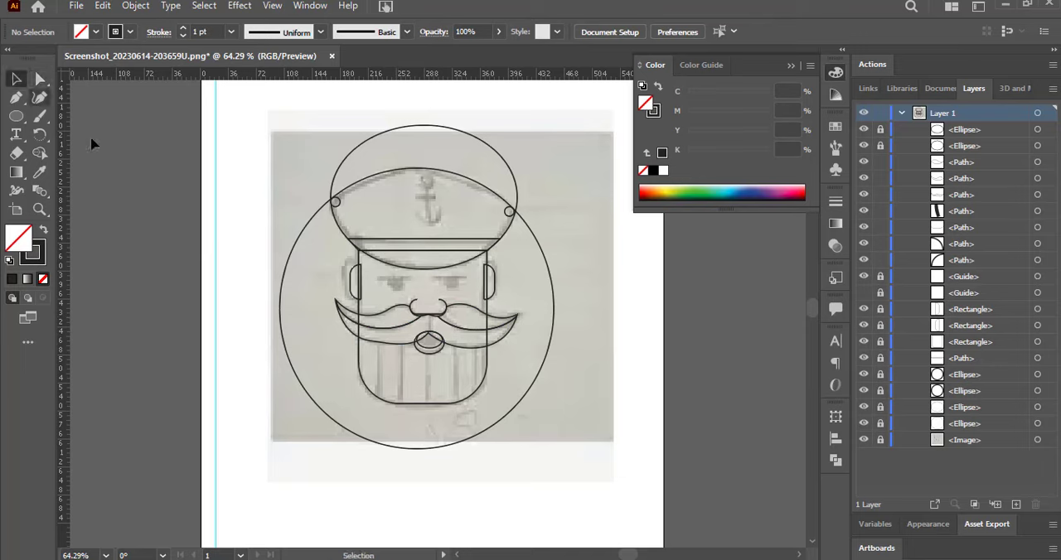
click(369, 341)
click(40, 80)
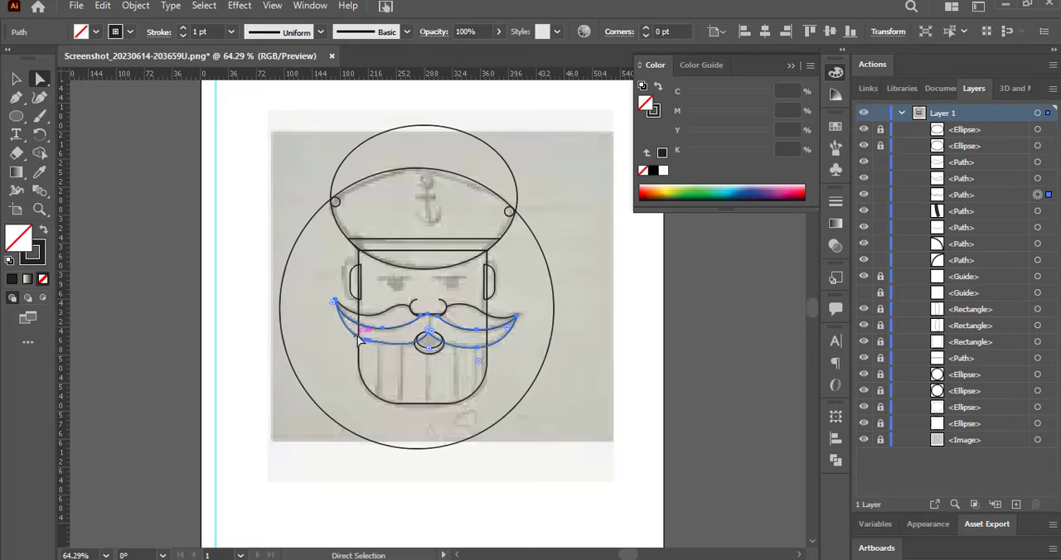
drag(358, 340, 340, 324)
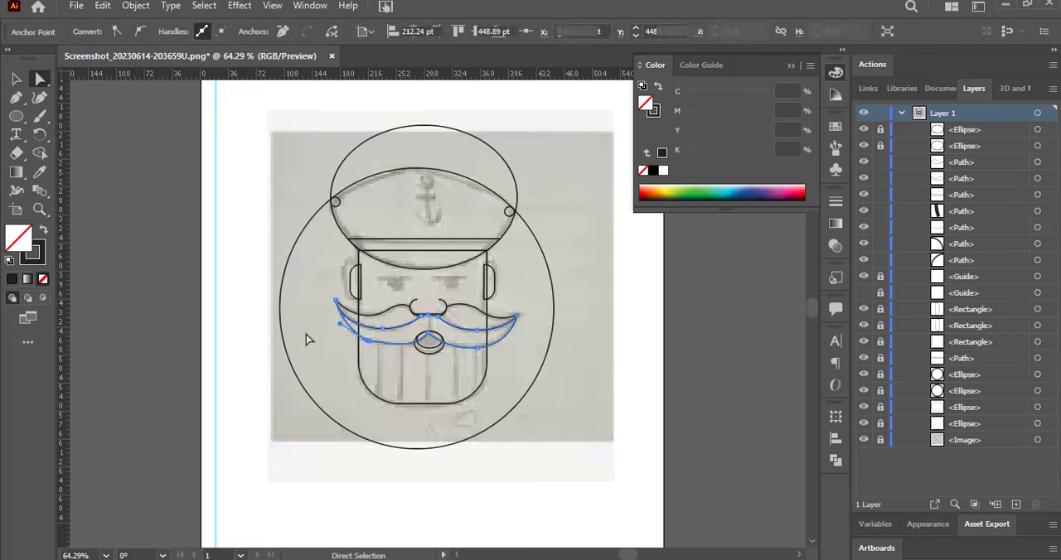
click(308, 336)
key(ctrl+z)
click(16, 81)
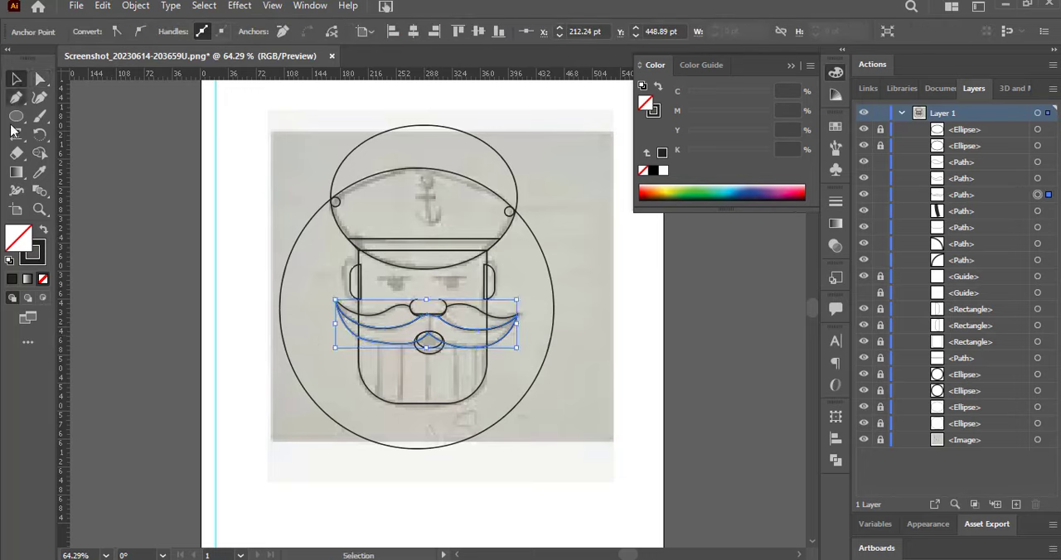
Draw a small circle over each of the sailor's two eyes.
click(18, 117)
mouse_move(392, 281)
mouse_down()
mouse_move(402, 293)
mouse_move(451, 284)
mouse_up()
key(v)
click(439, 313)
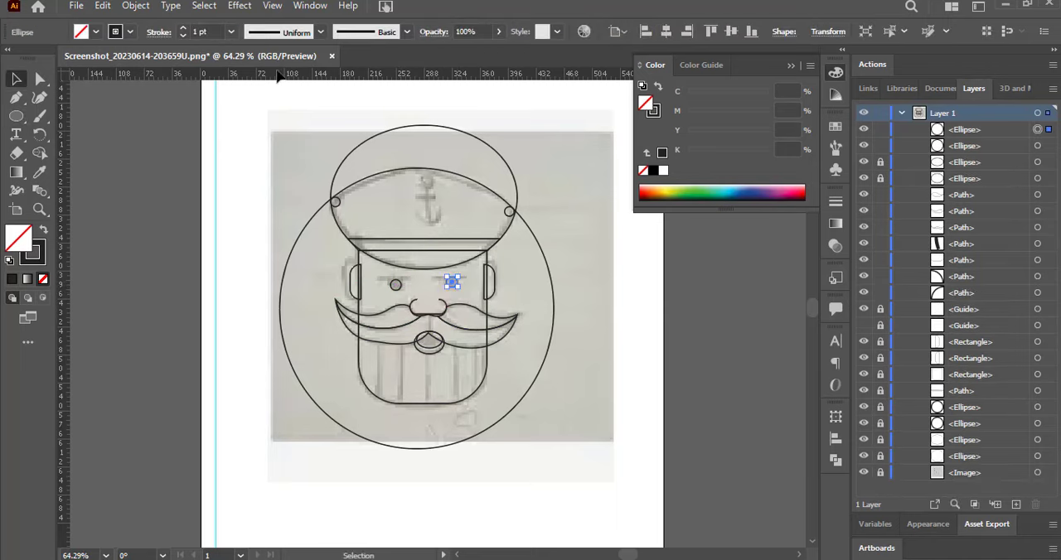
Place a horizontal guide near the top of the eyes and move the left eye circle to align with it.
drag(285, 282, 284, 279)
click(395, 285)
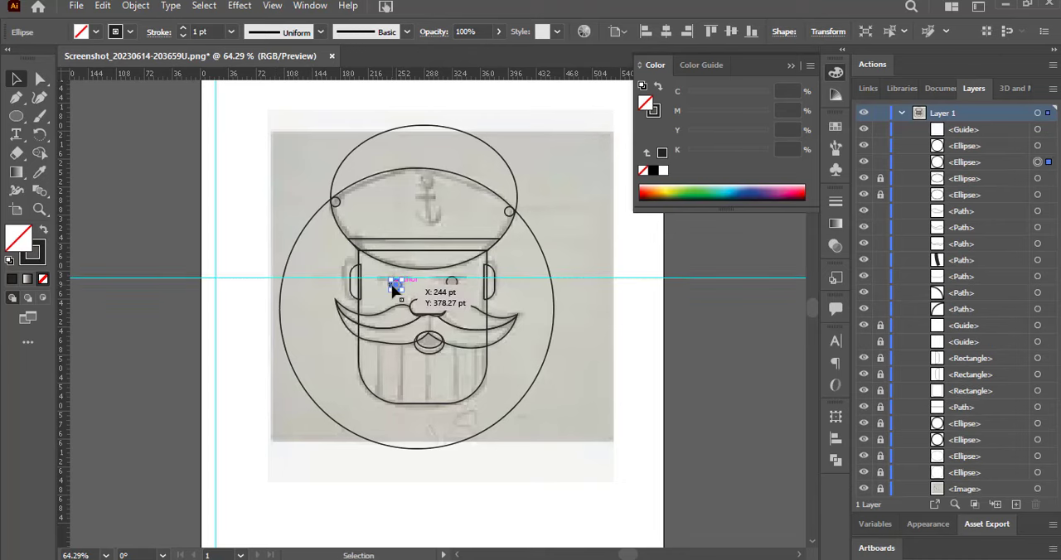
drag(395, 284, 395, 283)
click(160, 214)
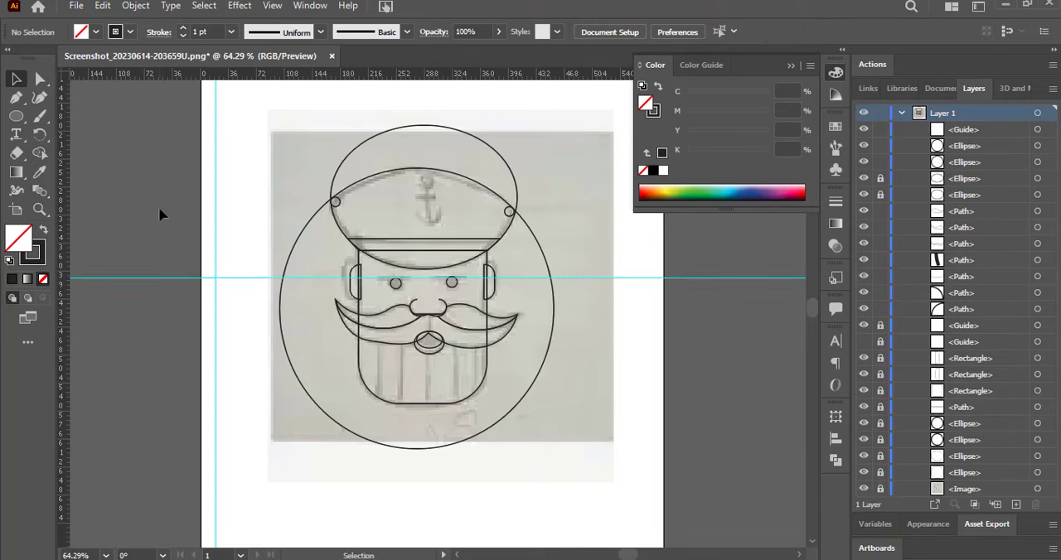
click(395, 284)
click(217, 222)
Draw a short horizontal line above each eye and place a copy of the eye circle as the cap anchor's ring.
drag(20, 117, 69, 189)
mouse_move(384, 279)
mouse_down()
mouse_move(451, 282)
mouse_move(420, 229)
mouse_up()
key(v)
drag(424, 197, 430, 192)
Draw an ellipse over the lower part of the cap's anchor and nudge it up and left to centre it.
drag(17, 119, 83, 134)
drag(417, 208, 453, 233)
key(v)
key(Up)
key(Up)
key(Up)
key(Up)
key(Up)
key(Up)
key(Up)
key(Up)
key(Up)
key(Up)
key(Up)
key(Up)
key(Up)
key(Up)
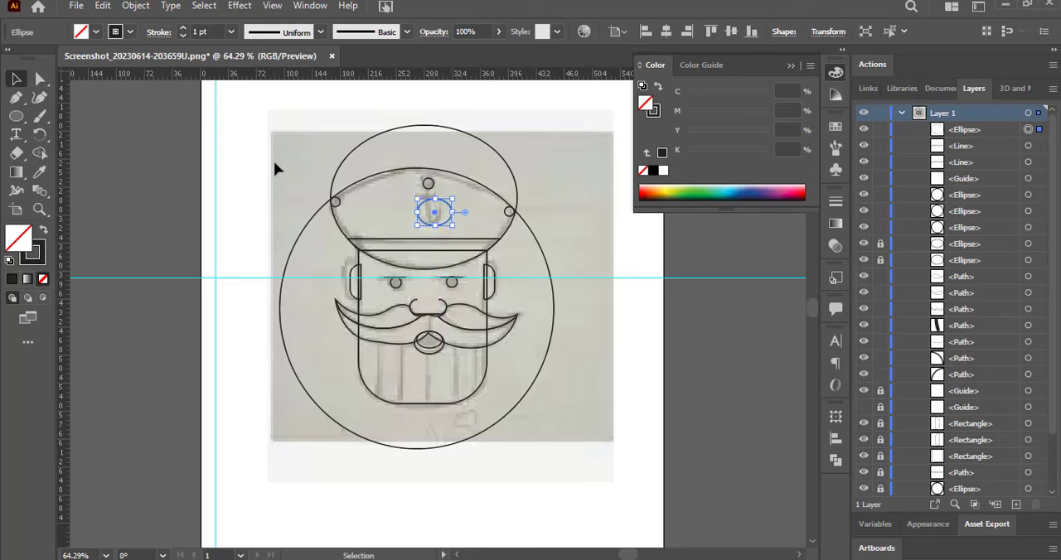
key(Left)
key(Left)
key(Left)
key(Left)
key(Left)
key(Left)
key(Left)
key(Left)
key(Left)
key(Left)
key(Left)
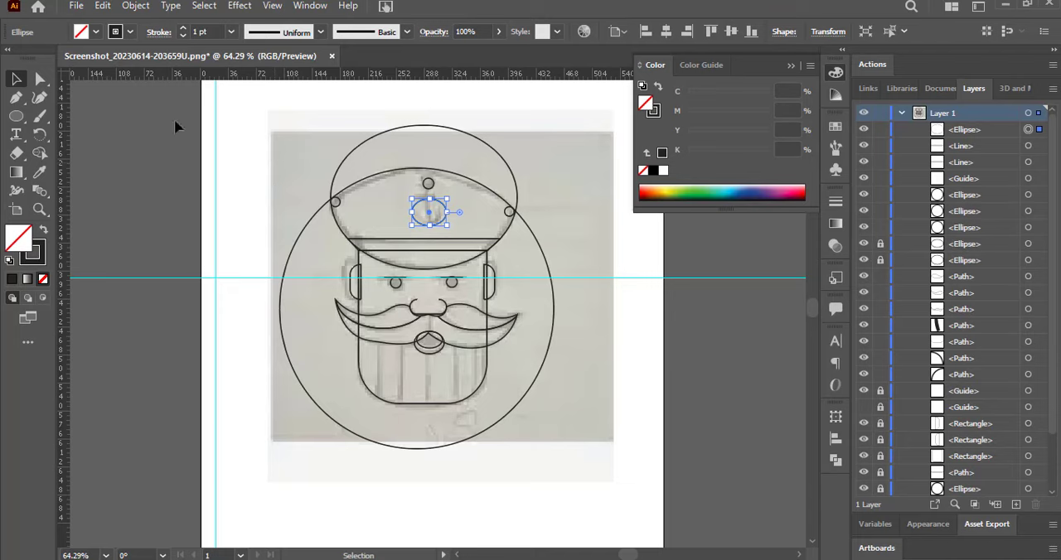
Cut the anchor's ellipse at its two side points and delete the upper half, leaving the curved hook.
click(38, 80)
click(412, 212)
click(333, 31)
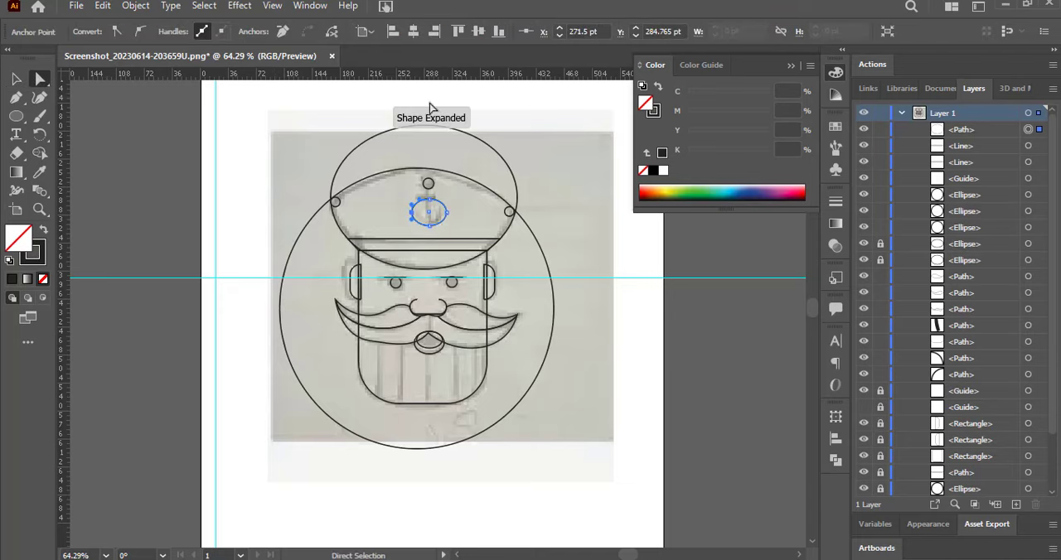
click(447, 212)
click(332, 32)
key(v)
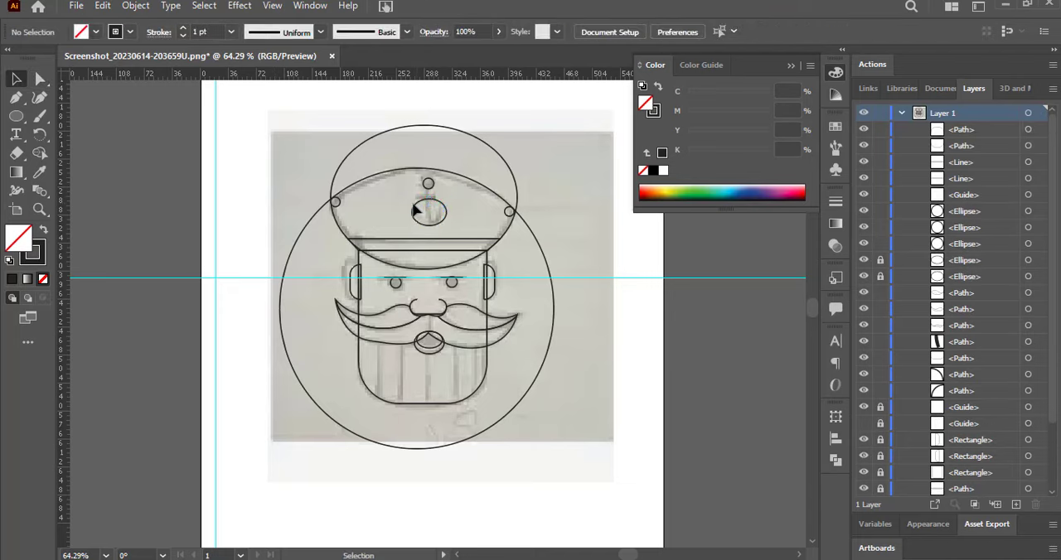
click(418, 208)
key(Delete)
click(416, 214)
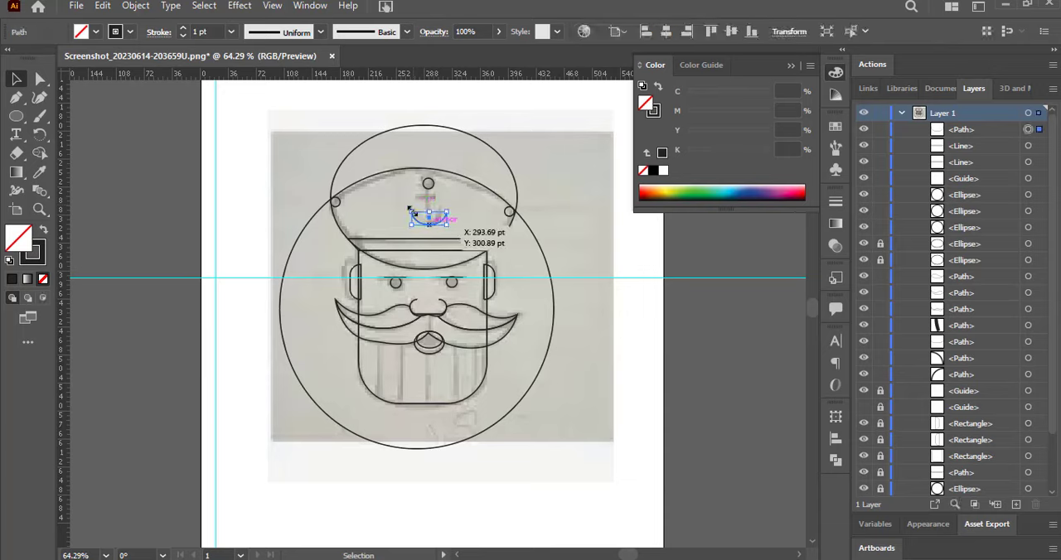
Draw the anchor's horizontal crossbar and vertical shaft as lines, and place a vertical guide through their centre.
click(401, 280)
click(404, 280)
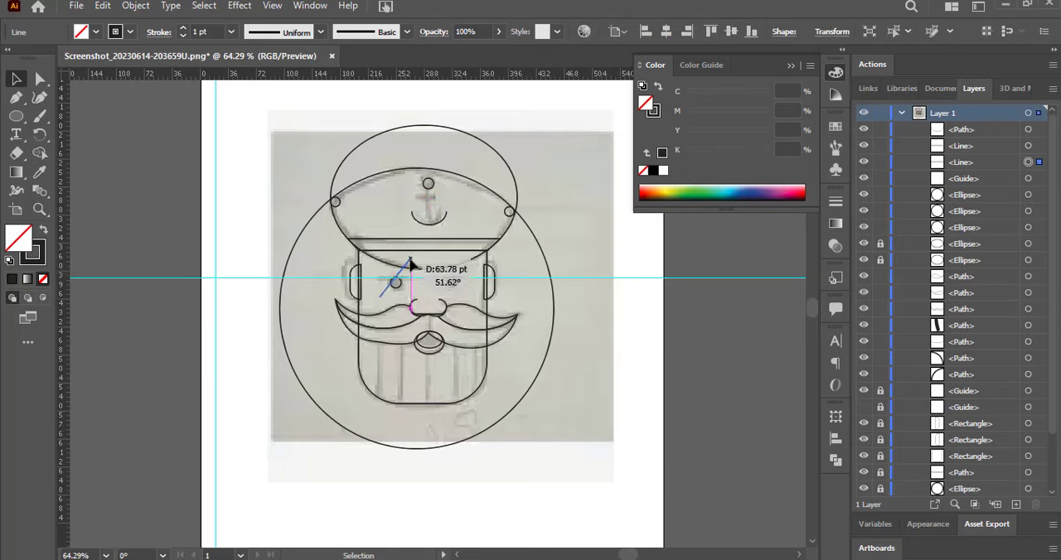
drag(16, 116, 83, 191)
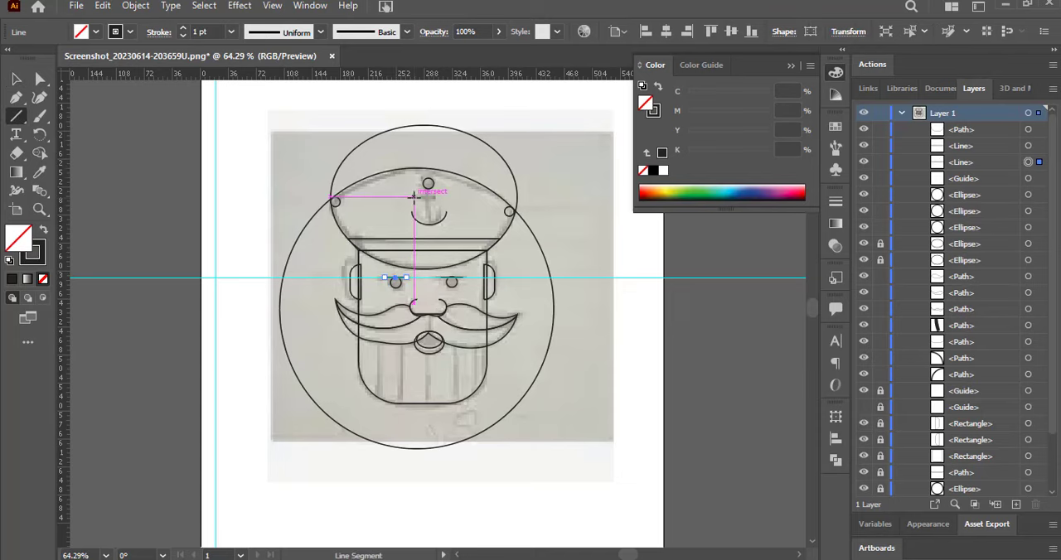
mouse_move(413, 197)
mouse_down()
mouse_move(441, 197)
mouse_move(424, 199)
mouse_move(428, 223)
mouse_up()
click(16, 80)
click(72, 147)
key(backslash)
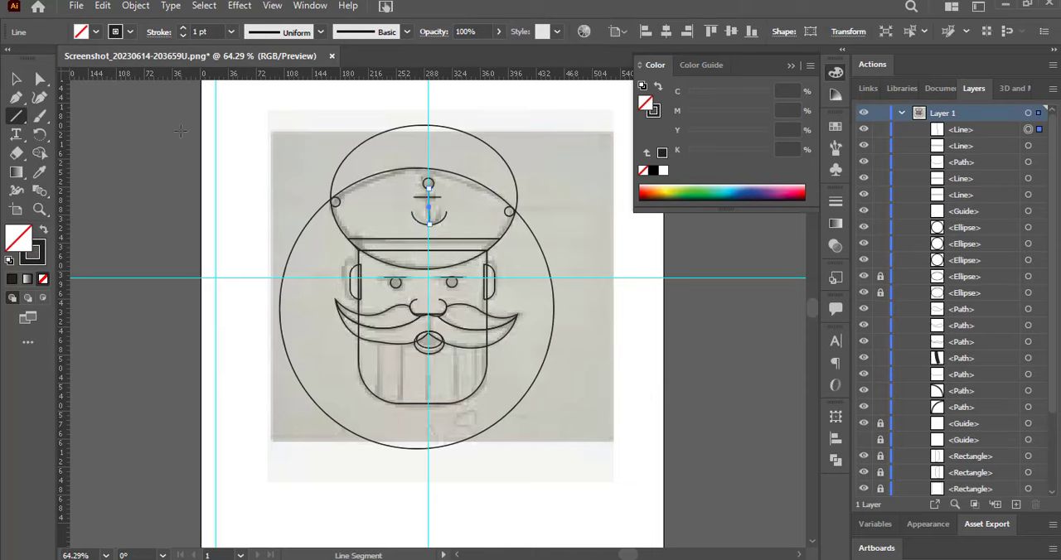
click(16, 80)
drag(63, 124, 349, 248)
Thicken the strokes of the anchor's hook, crossbar and shaft with the Width tool.
click(417, 220)
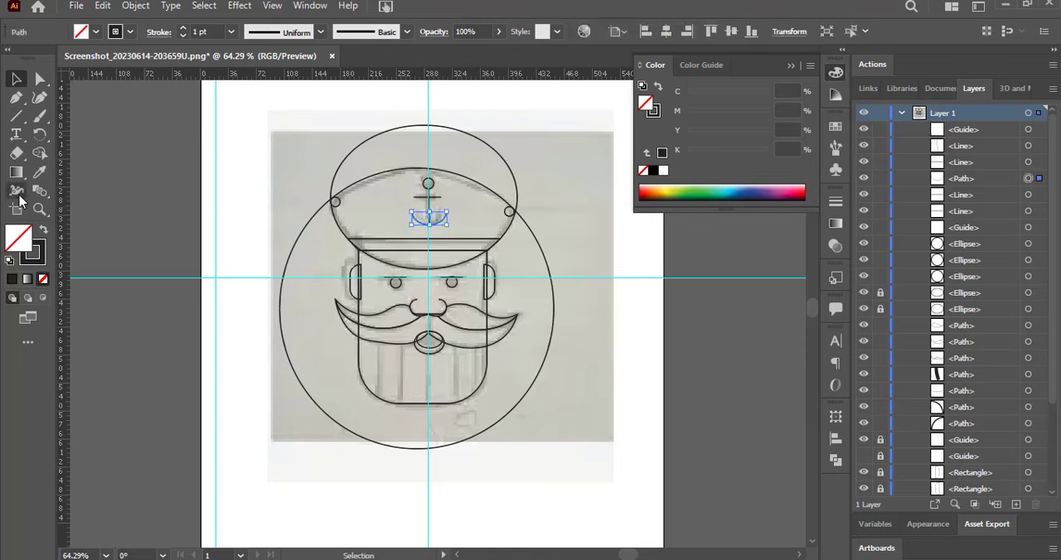
click(15, 189)
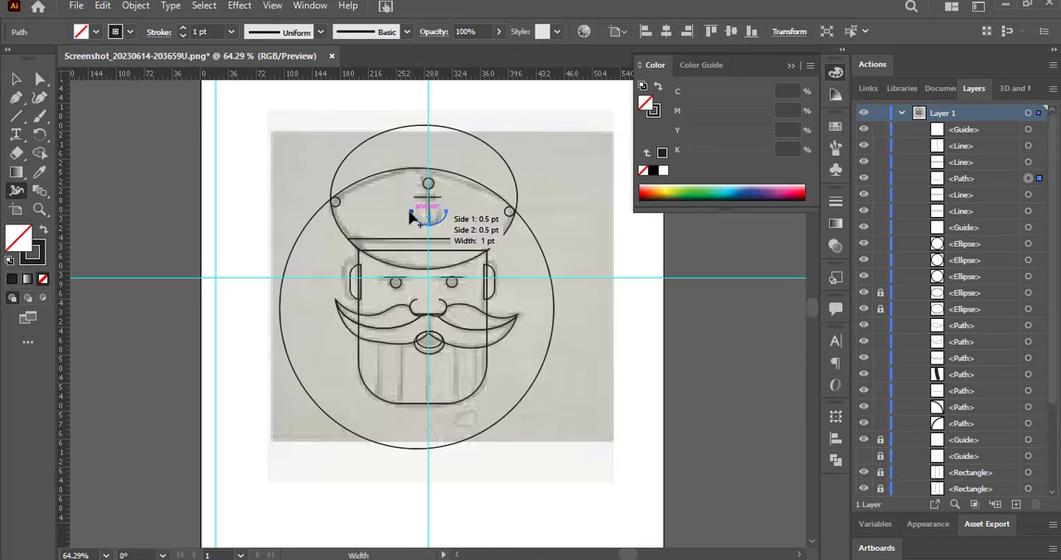
mouse_move(412, 216)
mouse_down()
mouse_move(453, 215)
mouse_move(428, 229)
mouse_up()
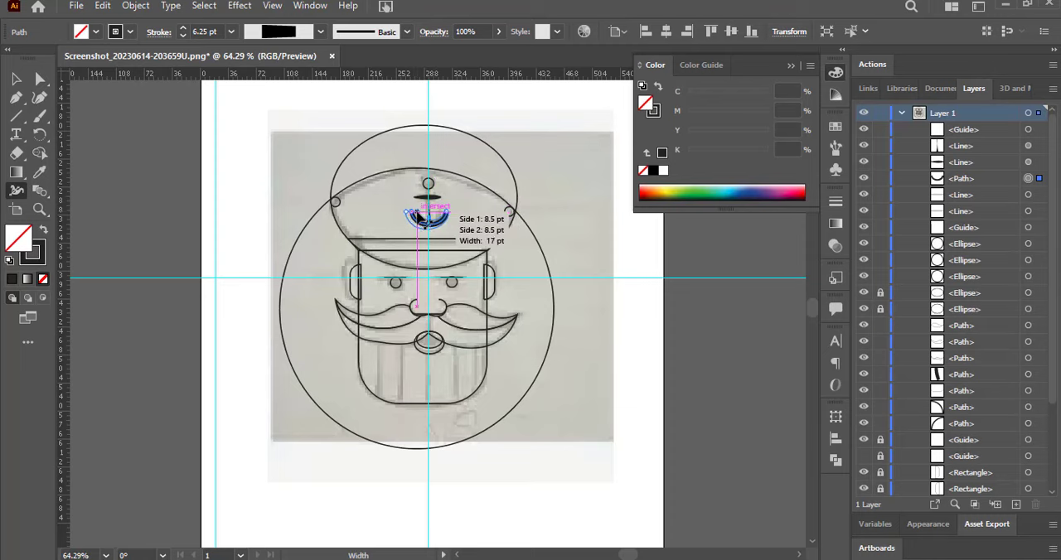
drag(416, 214, 415, 216)
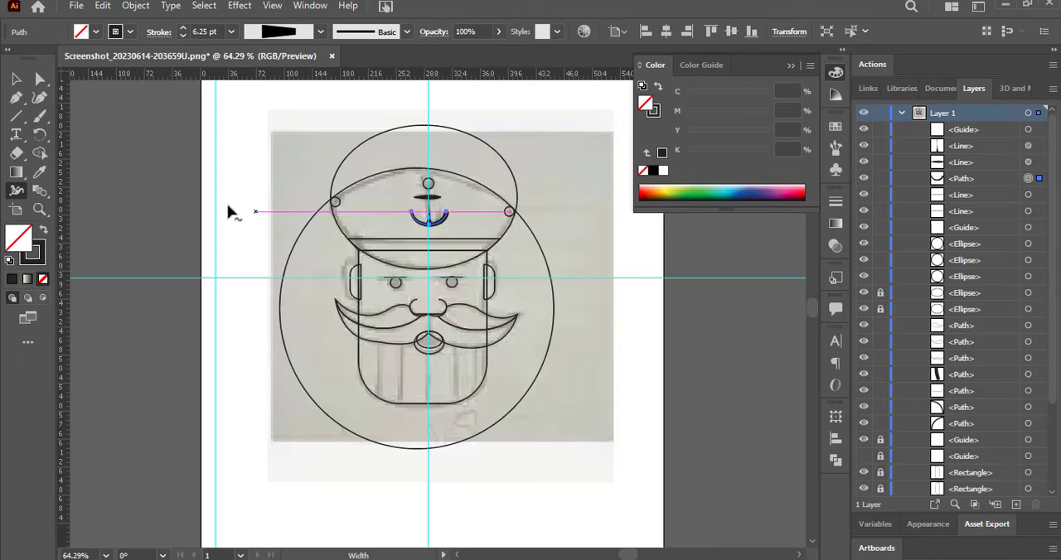
Apply Width Profile 1 to the anchor's hook and crossbar, and hide the vertical guide.
click(319, 32)
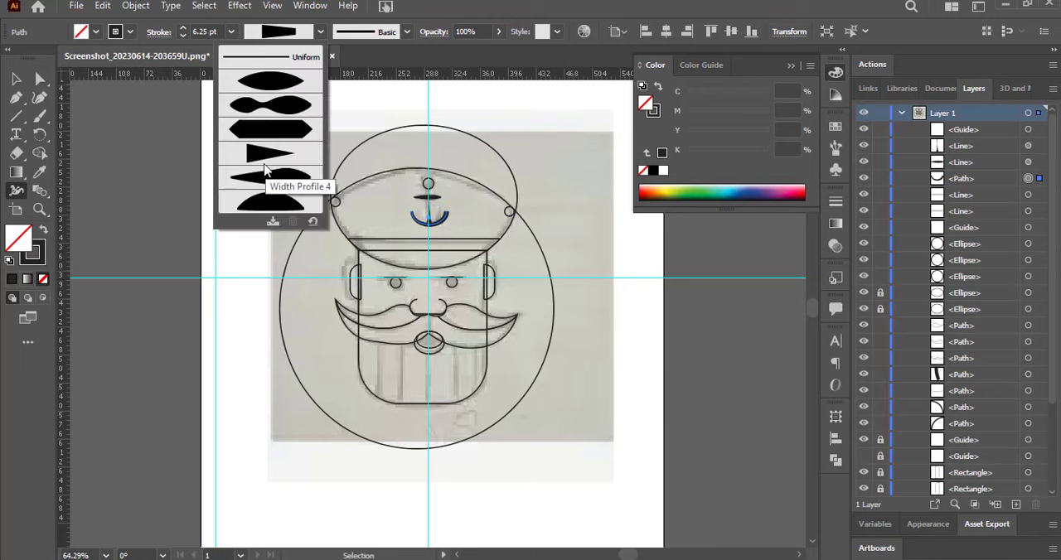
click(282, 189)
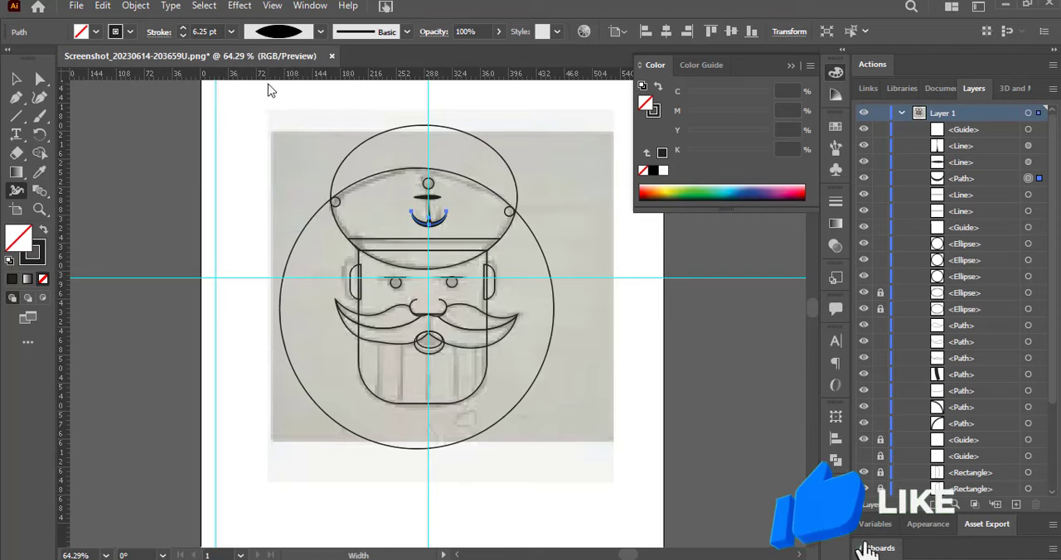
click(15, 81)
click(415, 175)
click(864, 129)
click(414, 195)
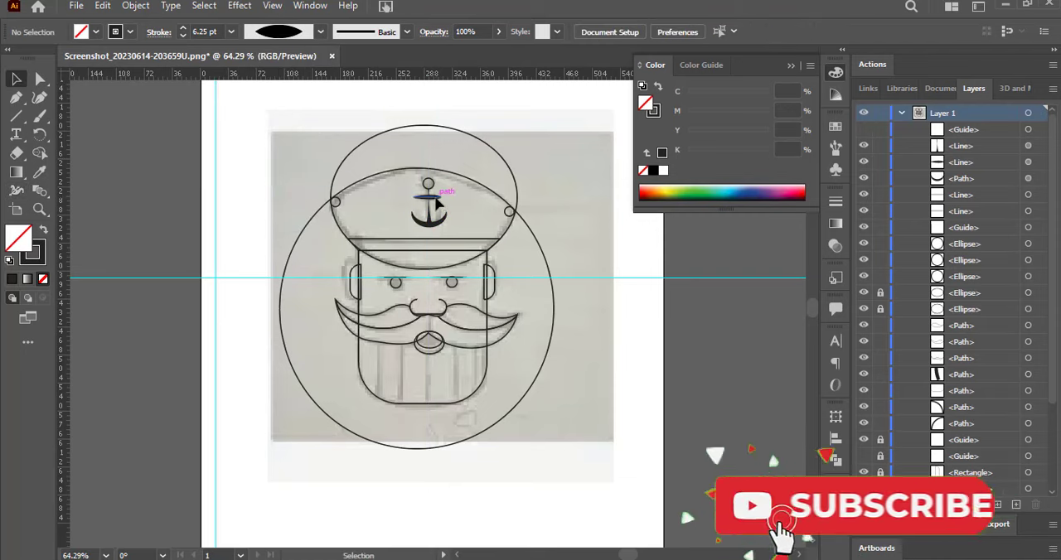
click(320, 32)
click(267, 81)
click(263, 101)
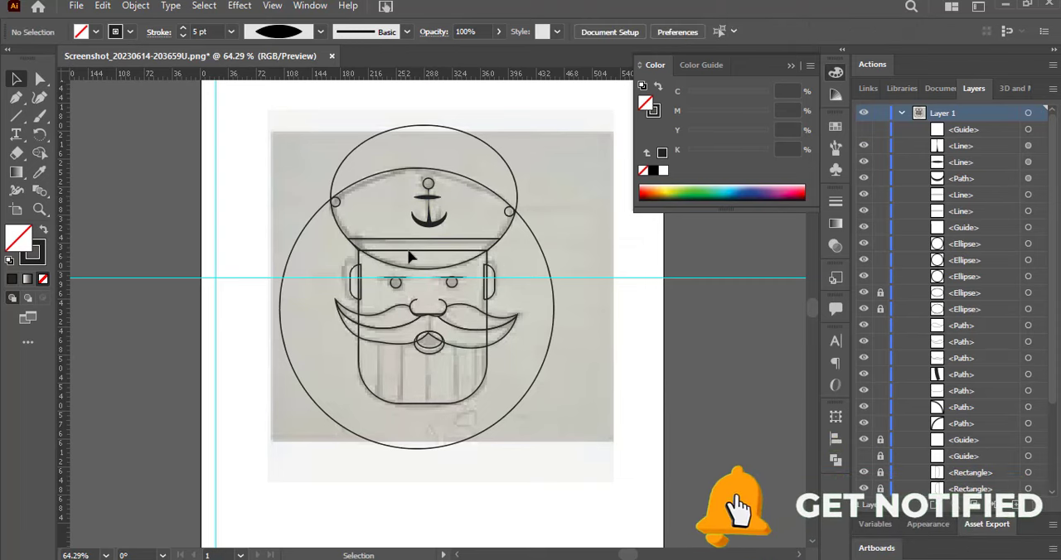
Apply a width profile that tapers toward one end to the anchor's vertical shaft.
click(428, 210)
click(319, 35)
click(269, 81)
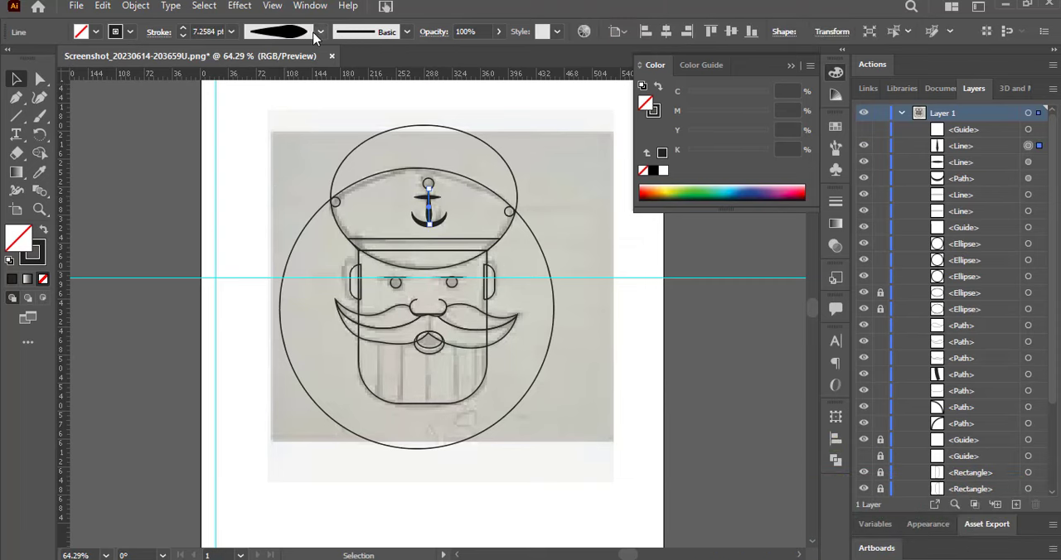
click(228, 133)
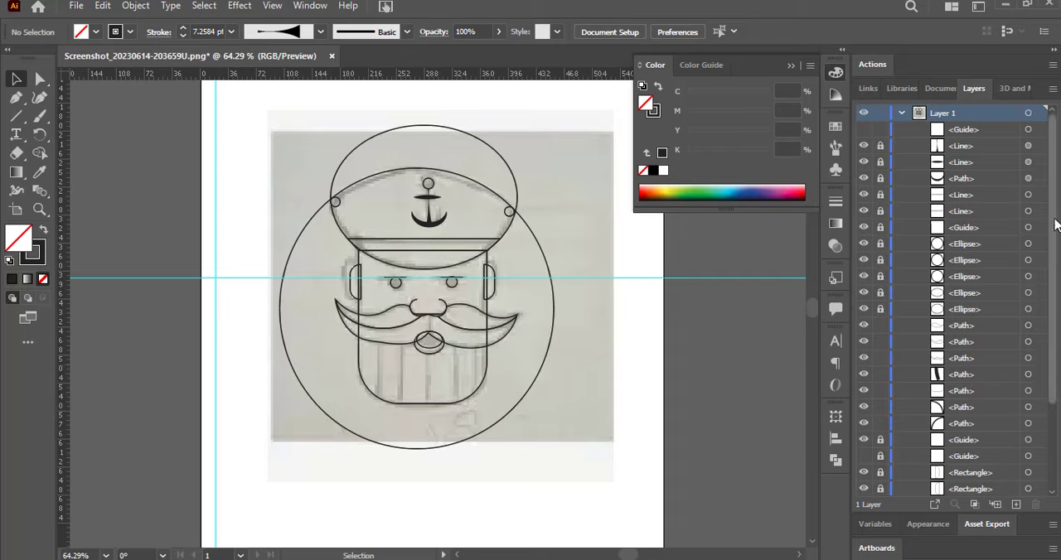
Merge the cap's overlapping ellipses into one shape with Shape Builder and delete the leftover outer arcs.
drag(1056, 222, 1056, 371)
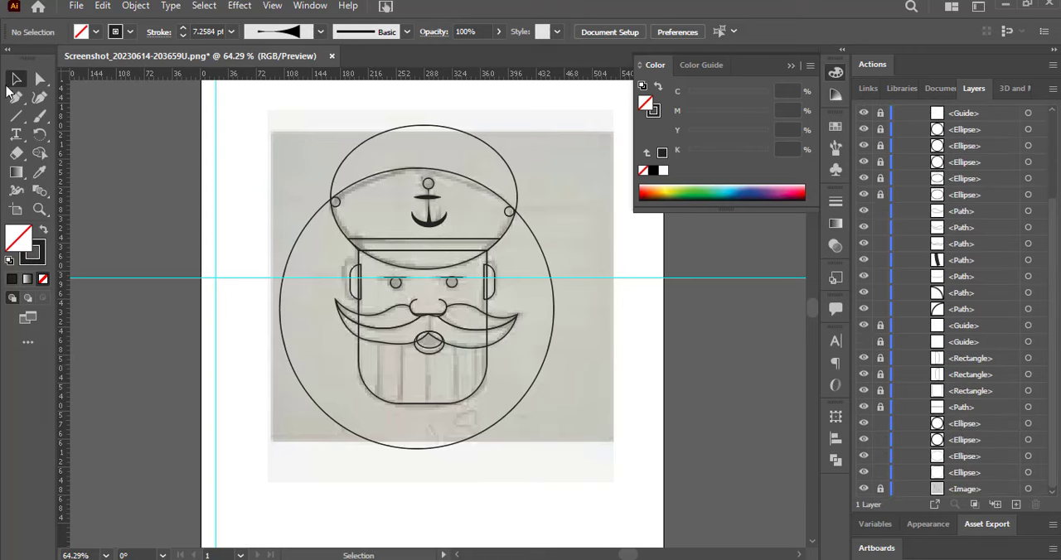
drag(572, 225, 573, 225)
click(39, 153)
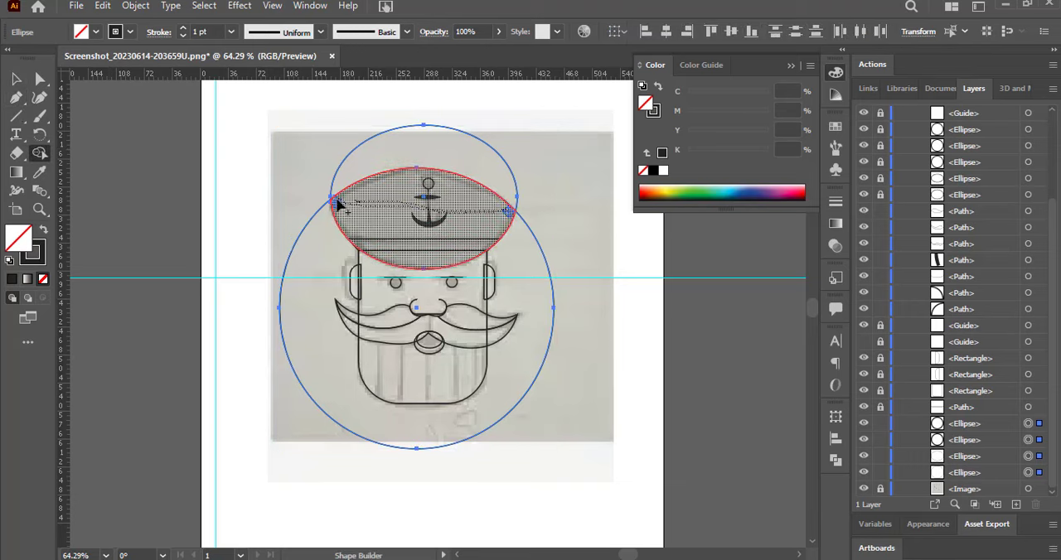
drag(337, 199, 341, 201)
key(v)
click(229, 160)
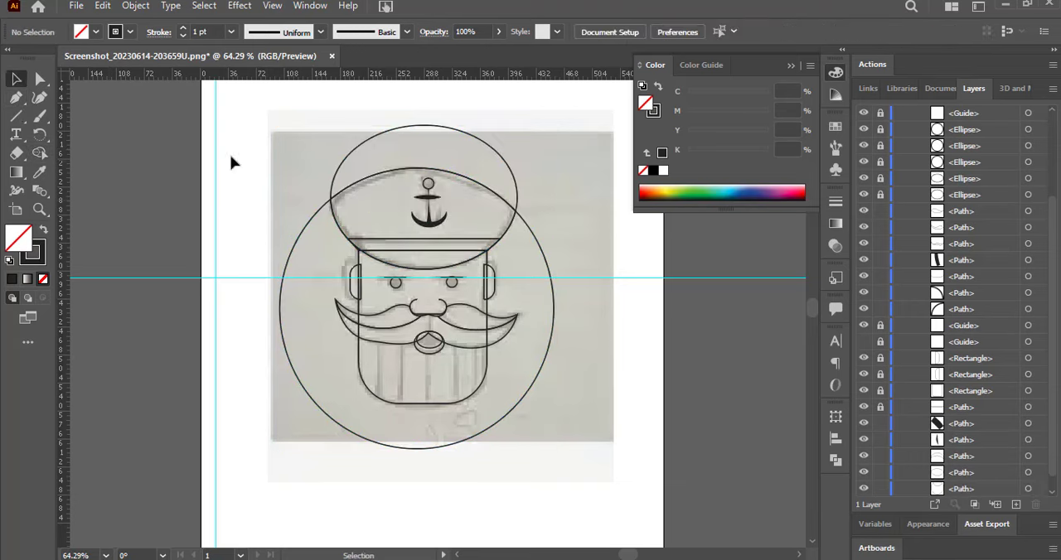
click(317, 211)
key(Delete)
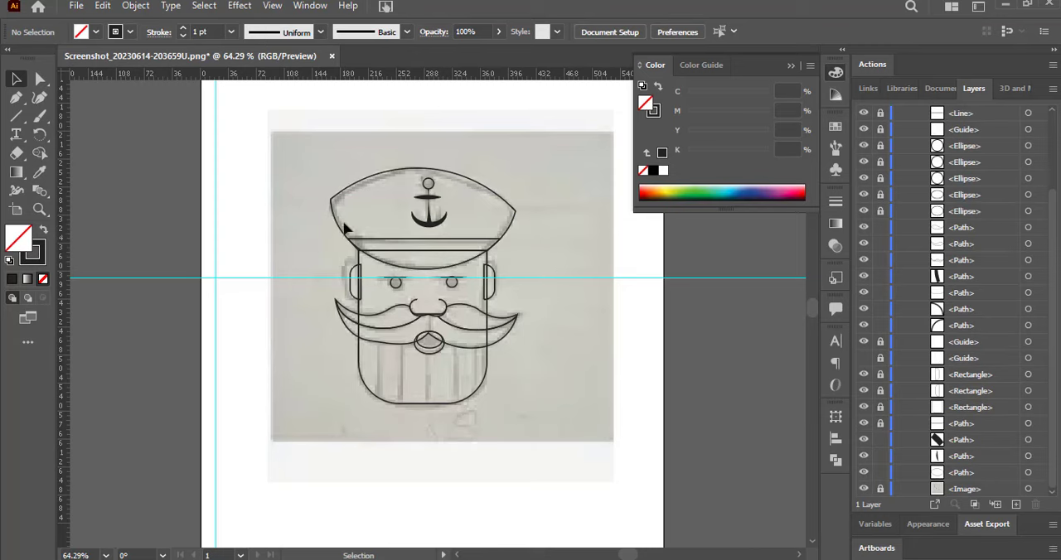
Select the cap outline's side corner points and top edge with Direct Selection.
click(40, 79)
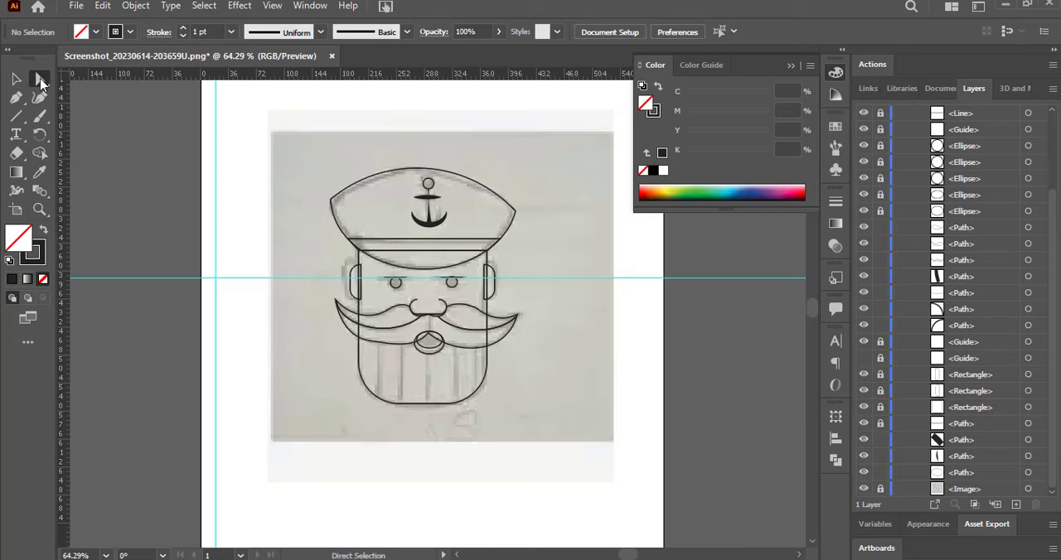
click(515, 209)
click(497, 156)
click(386, 173)
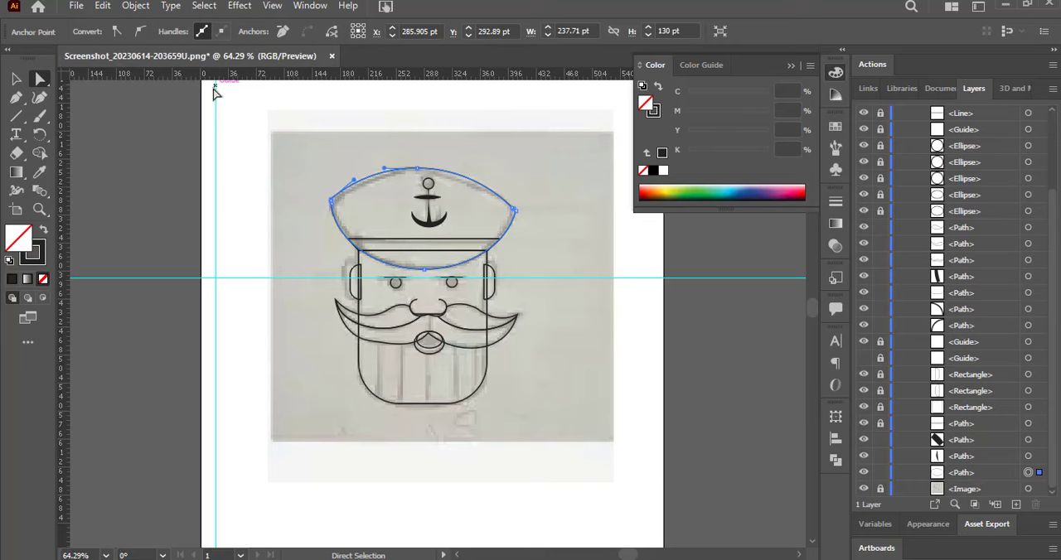
Draw vertical lines along the face's centre guide, from the nose to the lips and from the mouth to the beard's lower edge.
key(backslash)
drag(428, 313, 431, 330)
key(ctrl+z)
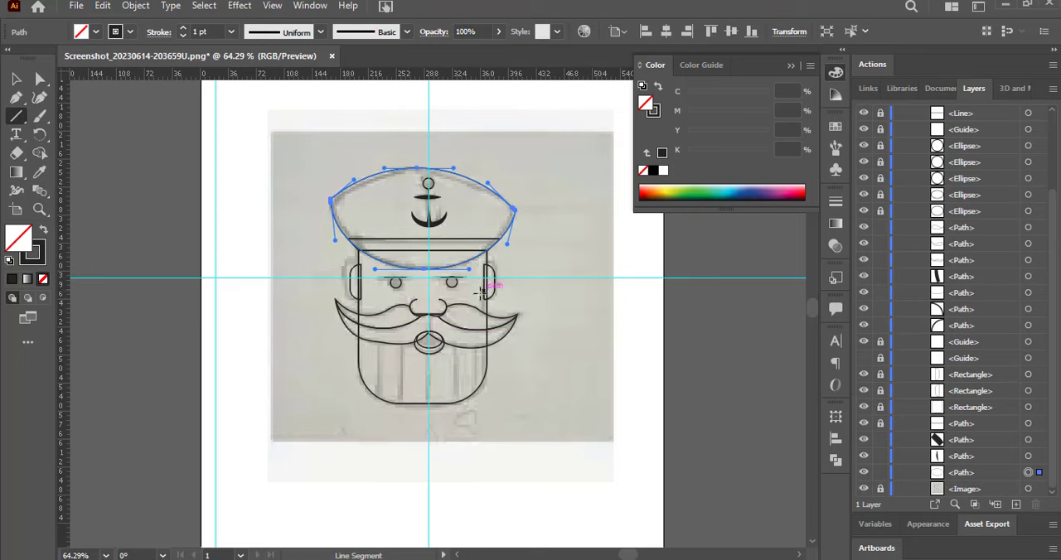
drag(430, 314, 430, 402)
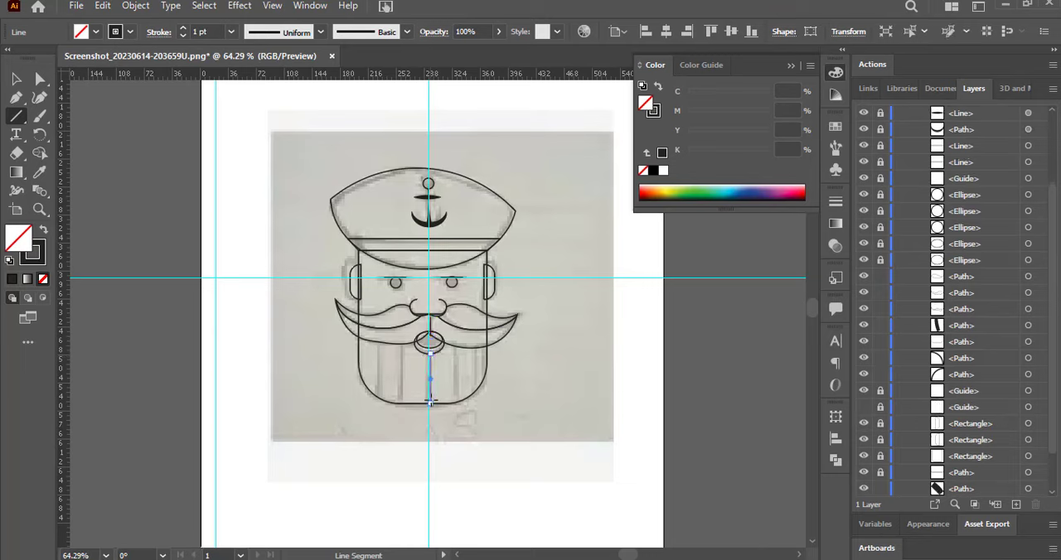
Draw four vertical beard lines over the sketch, two on each side of the centre line.
drag(378, 342, 377, 394)
key(ctrl+shift+a)
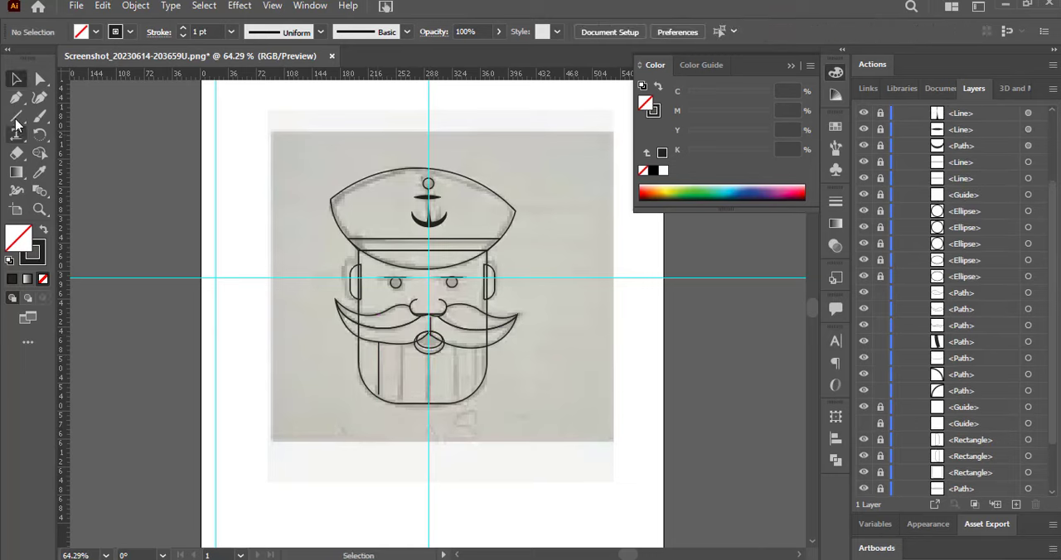
drag(401, 342, 400, 403)
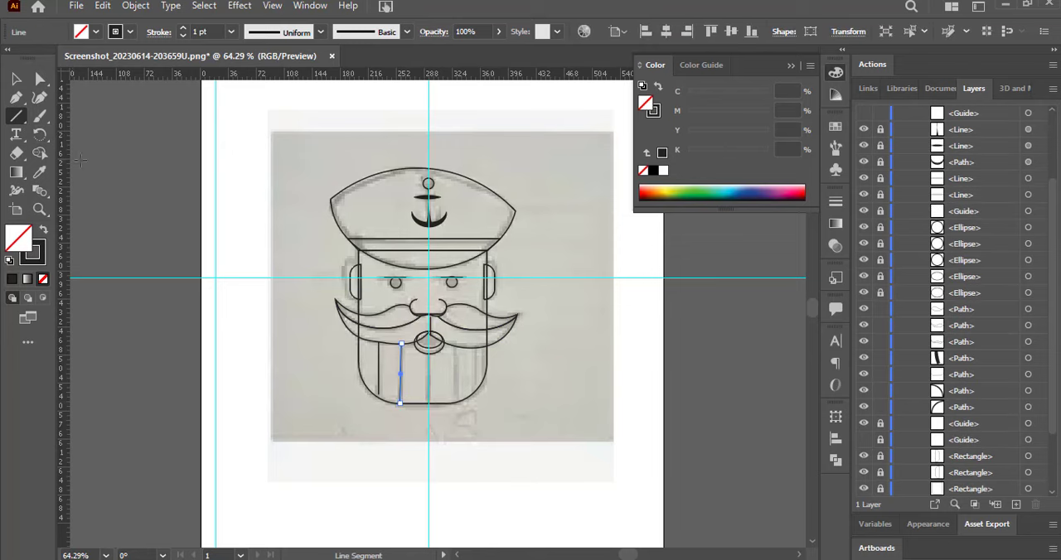
key(ctrl+shift+a)
drag(455, 347, 455, 404)
key(ctrl+shift+a)
drag(472, 347, 472, 393)
key(v)
key(ctrl+shift+a)
Try adding a short vertical line near the beard's right edge.
key(backslash)
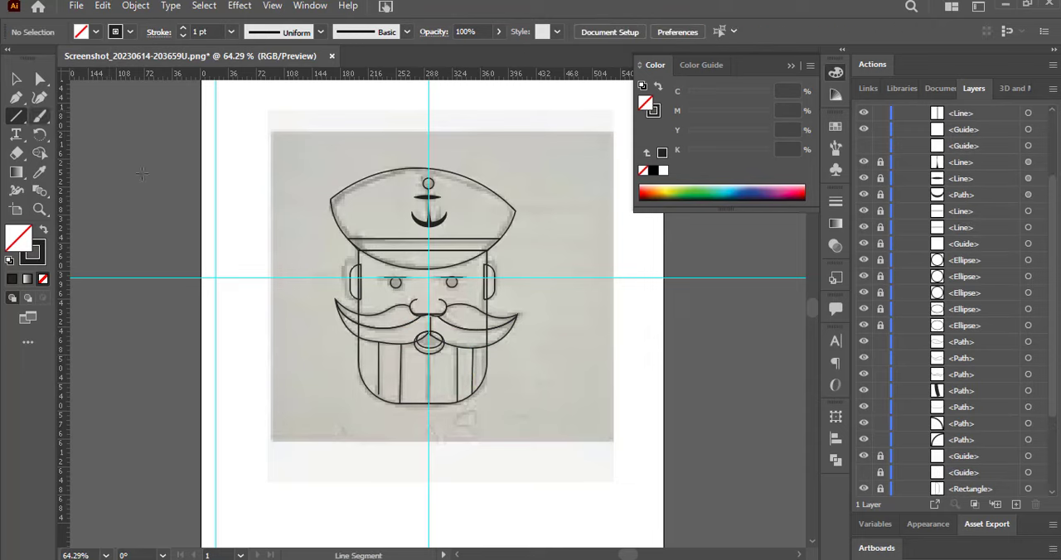
drag(481, 349, 483, 381)
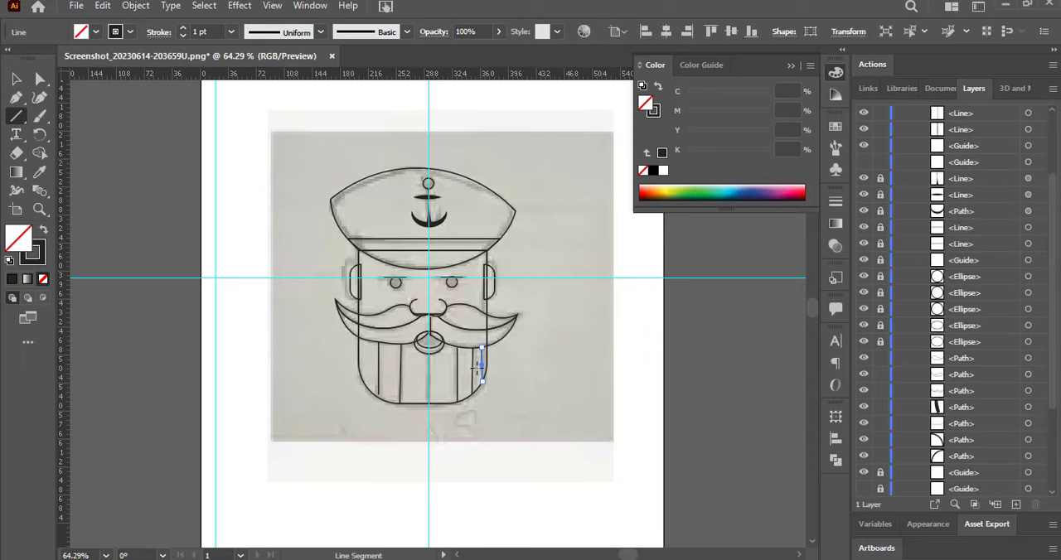
key(v)
key(ctrl+shift+a)
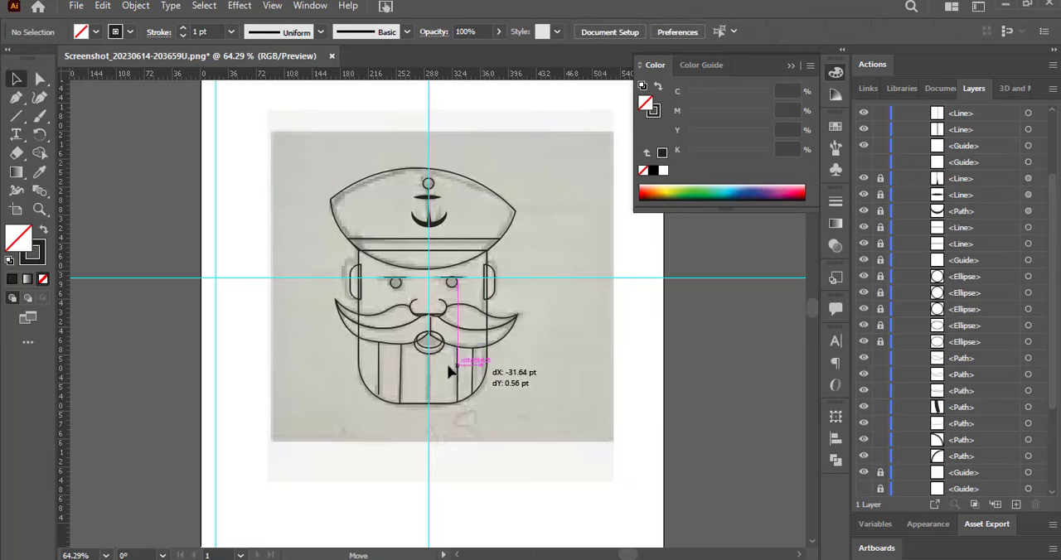
drag(404, 360, 549, 468)
key(Delete)
Shift the beard line just right of centre slightly inward and place another vertical line near the beard's left edge.
drag(458, 379, 455, 383)
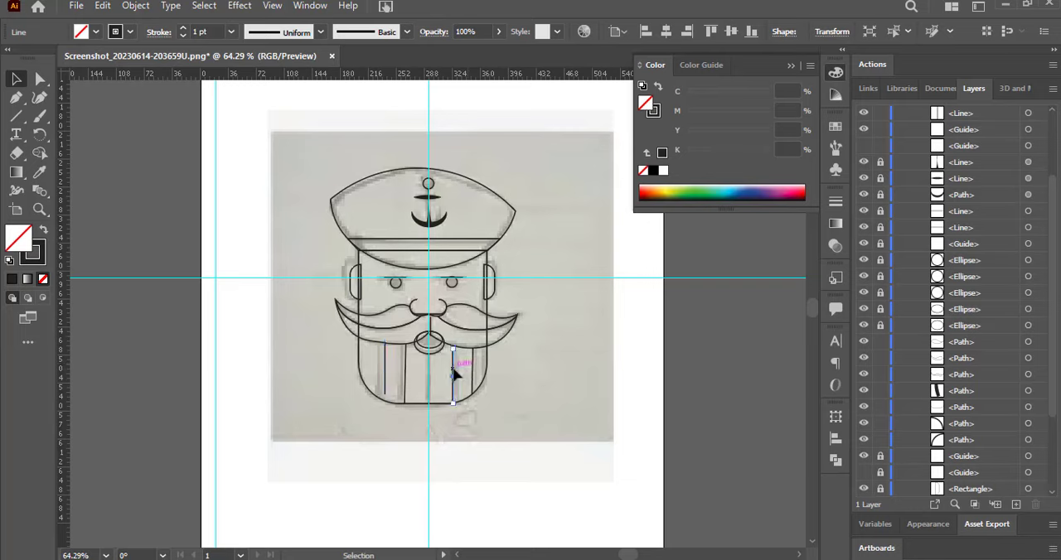
drag(455, 379, 368, 373)
click(385, 397)
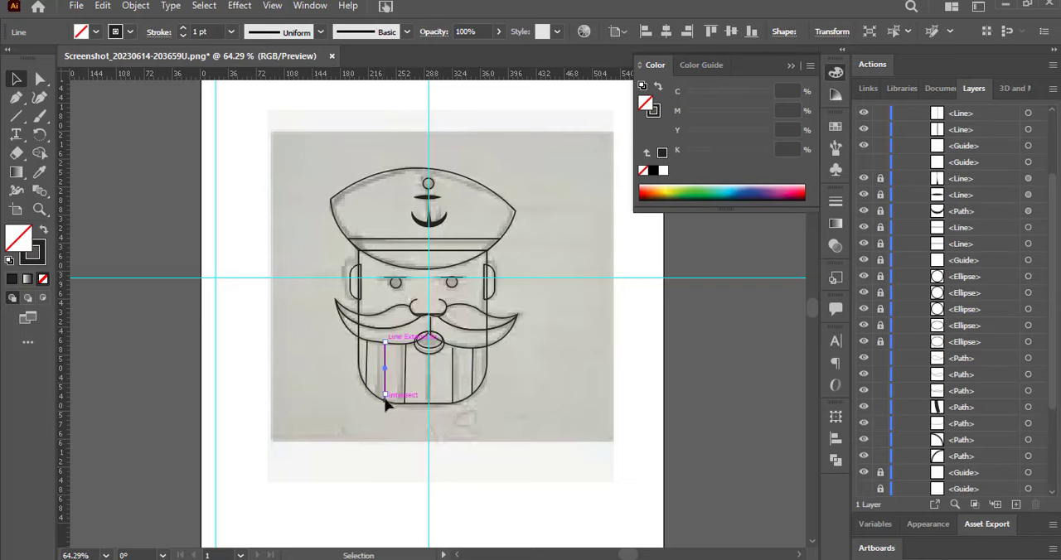
click(379, 450)
click(454, 379)
click(632, 339)
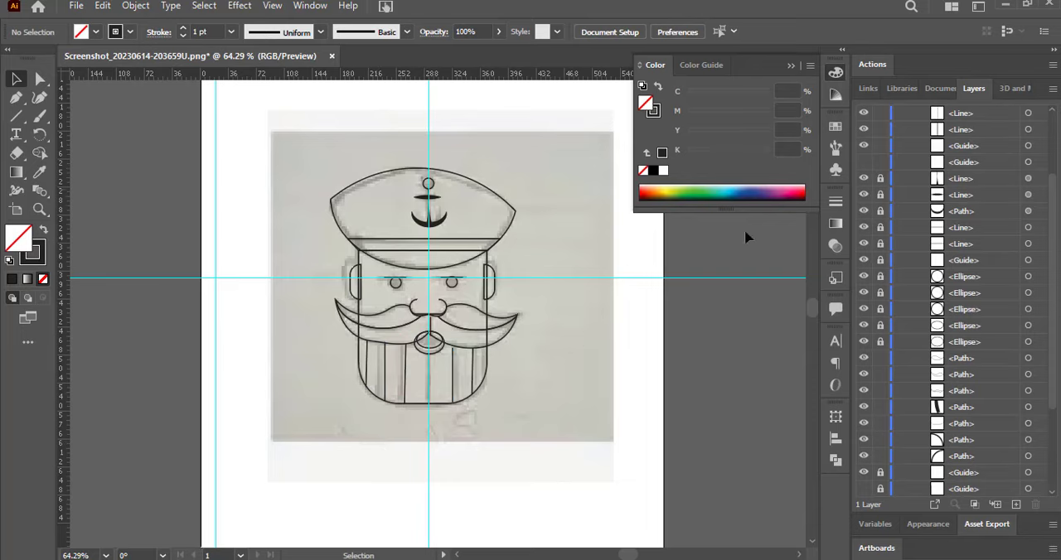
Hide the vertical centre guide and unlock the traced ellipses, rectangles and paths, leaving the sketch image locked.
click(862, 146)
scroll(866, 208, up, 3)
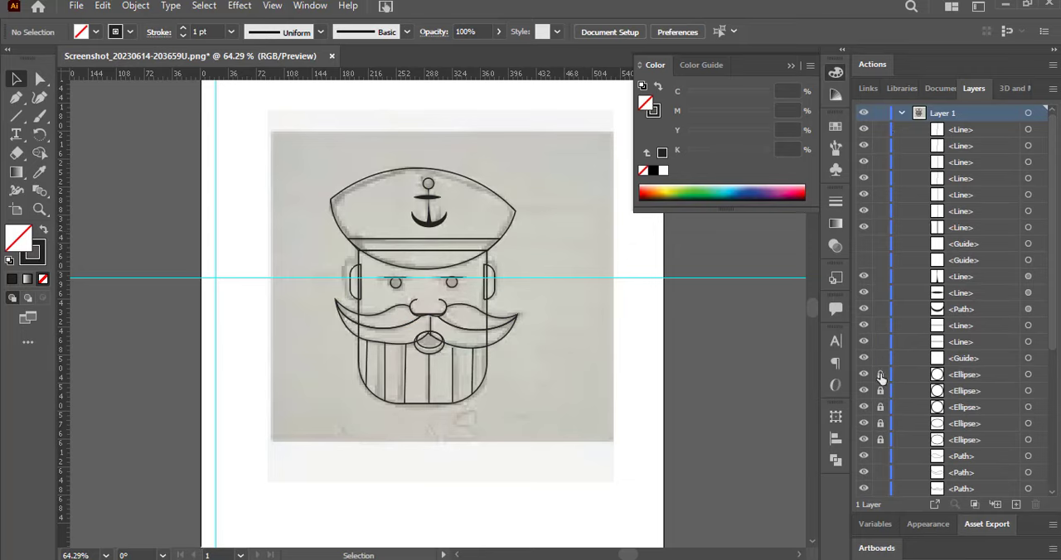
click(881, 436)
scroll(884, 422, down, 5)
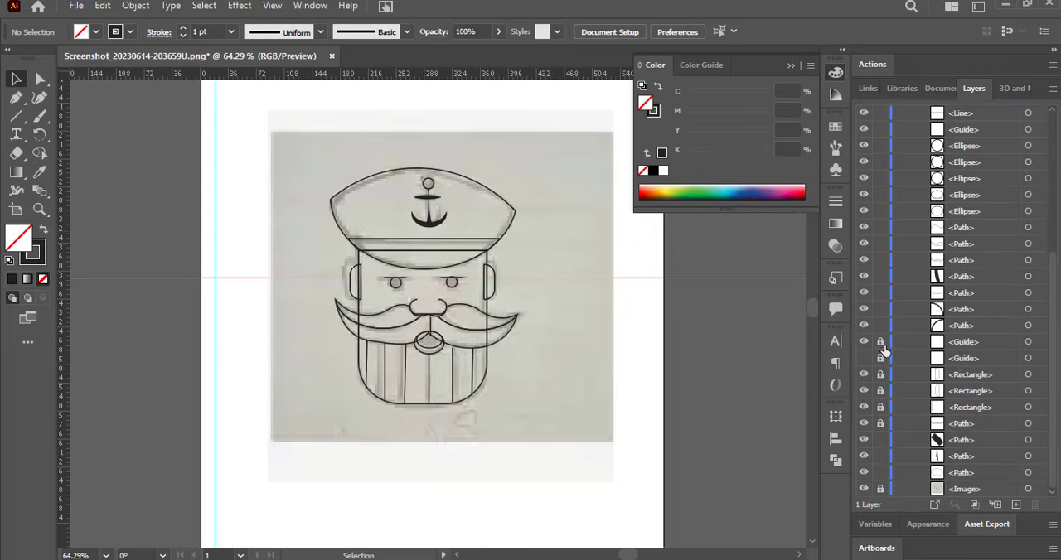
drag(881, 390, 883, 382)
scroll(1052, 348, up, 3)
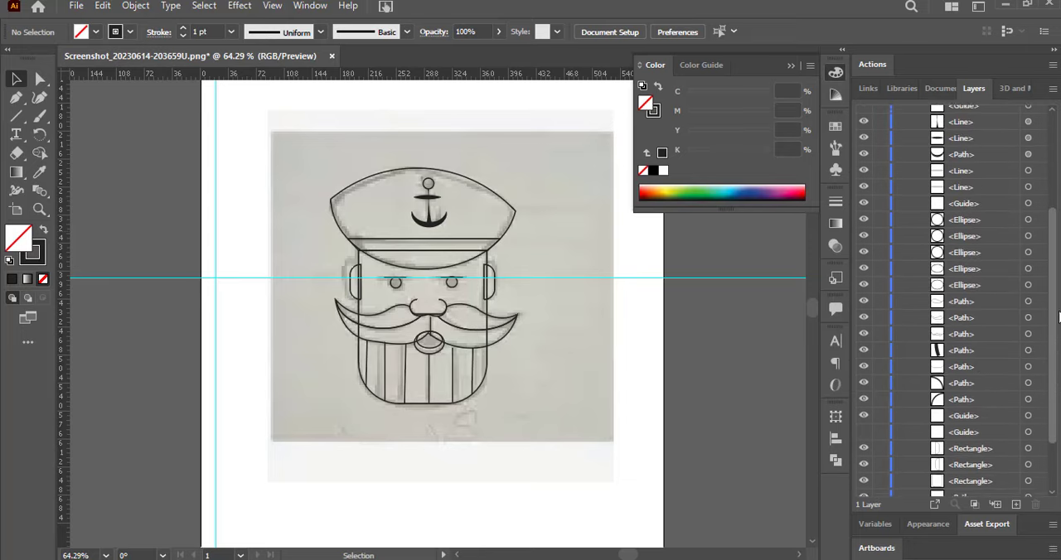
Hide the remaining guides and the sketch image so that only the traced artwork shows.
scroll(1058, 317, up, 2)
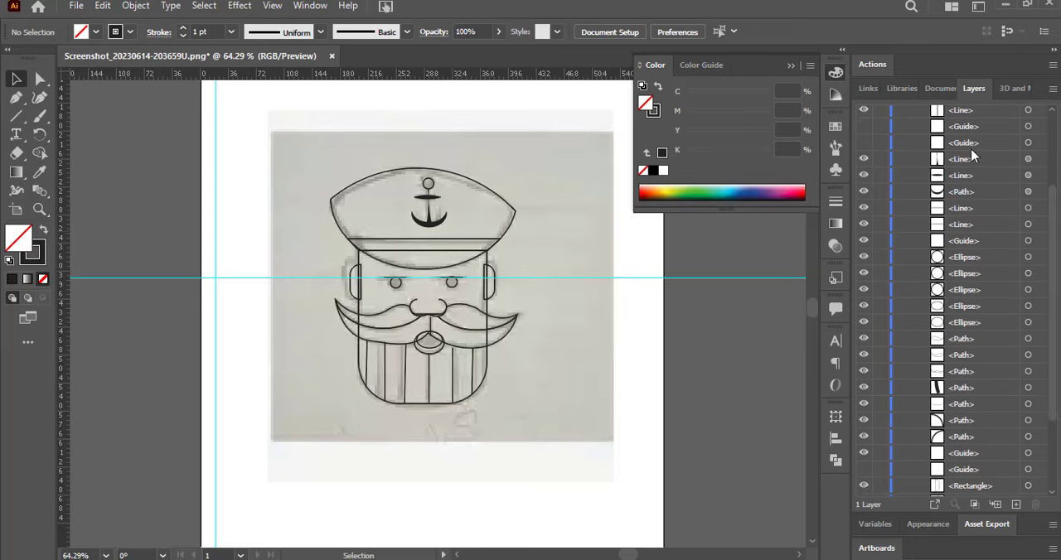
click(863, 454)
scroll(1054, 390, down, 3)
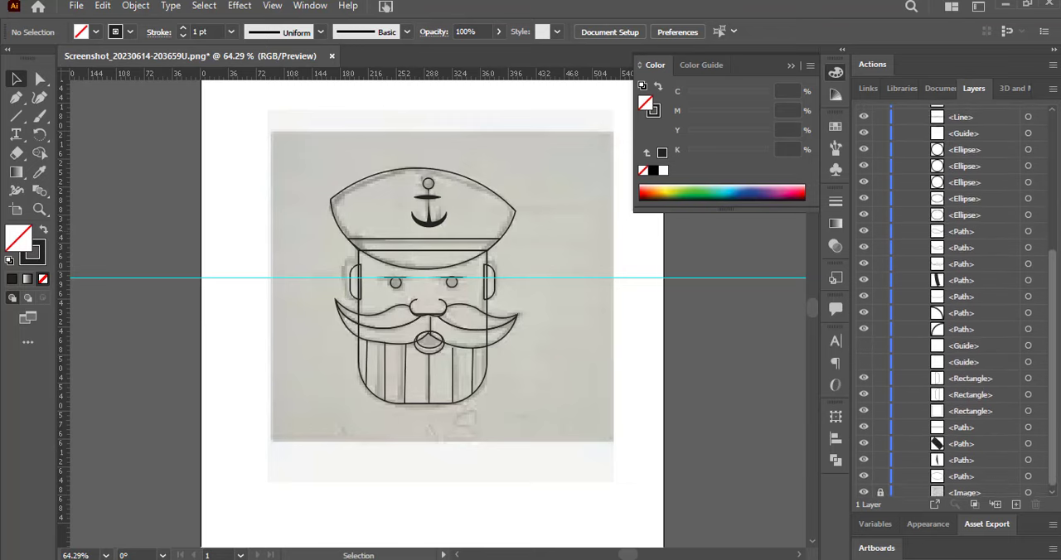
scroll(1054, 331, down, 3)
click(864, 246)
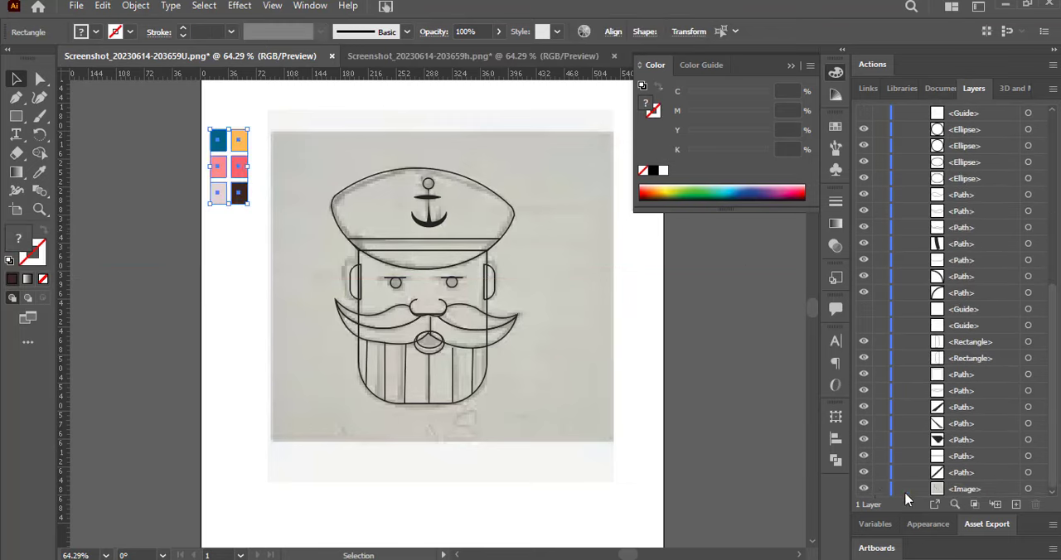
click(863, 489)
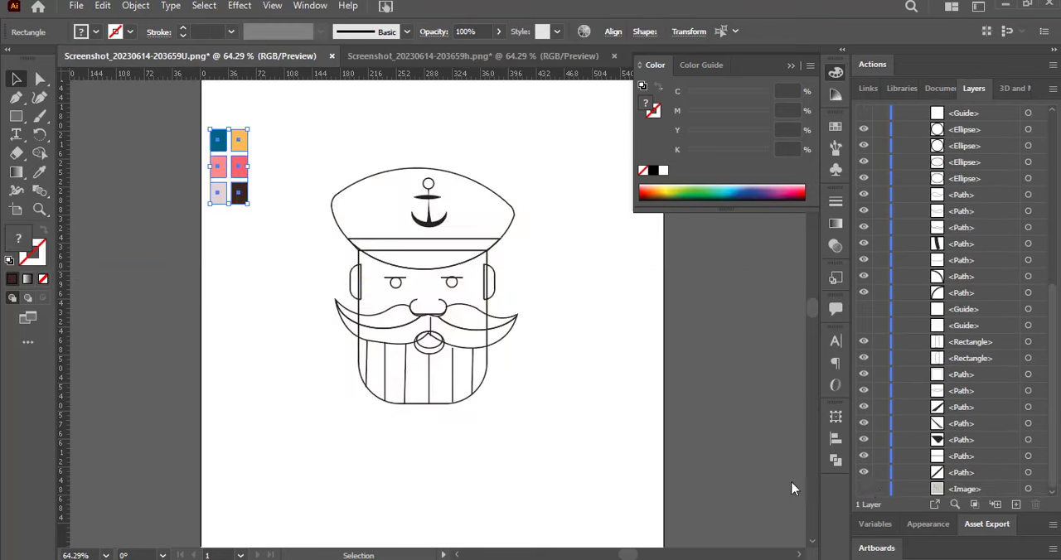
Set the stroke weight of the sailor's face and cap outlines to 2 pt.
click(466, 395)
click(183, 28)
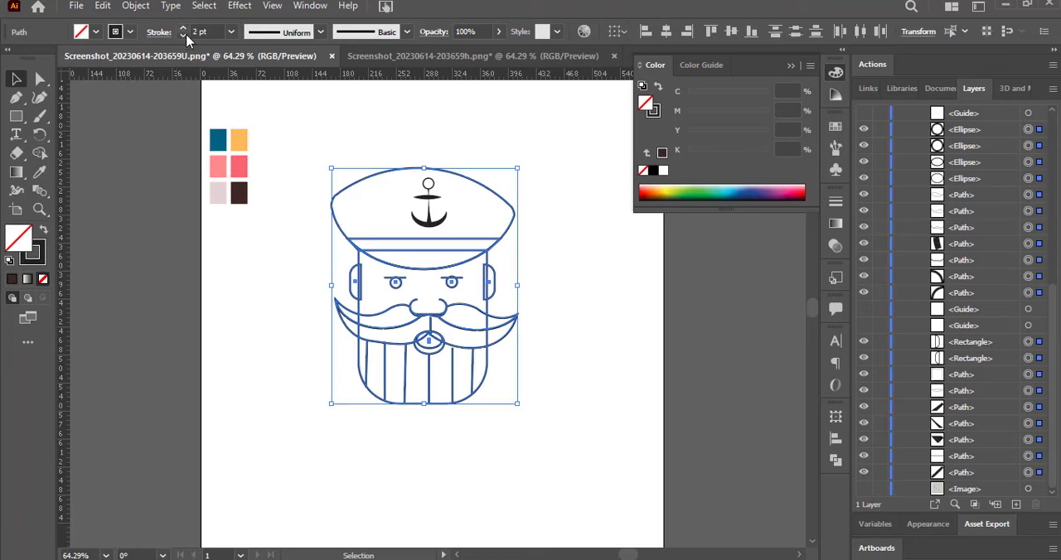
click(331, 136)
Draw a small circle on each cheek with the Ellipse tool and give both a 0.75 pt stroke.
drag(15, 116, 50, 135)
mouse_move(372, 300)
mouse_down()
mouse_move(389, 315)
mouse_move(472, 312)
mouse_up()
click(182, 36)
click(182, 35)
key(v)
click(222, 237)
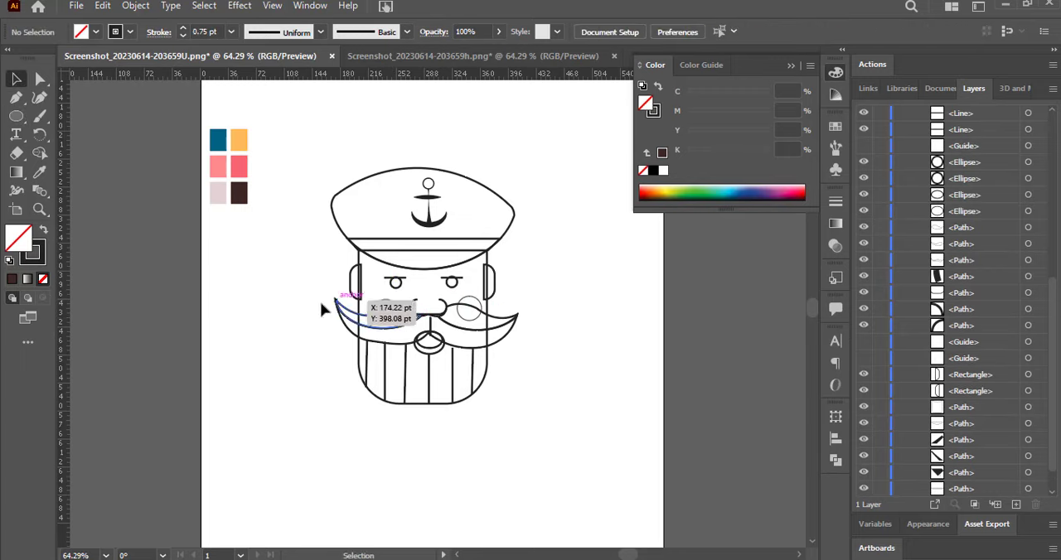
Fill the left eye with the palette's dark brown using the Eyedropper.
click(395, 283)
click(41, 172)
click(239, 193)
key(v)
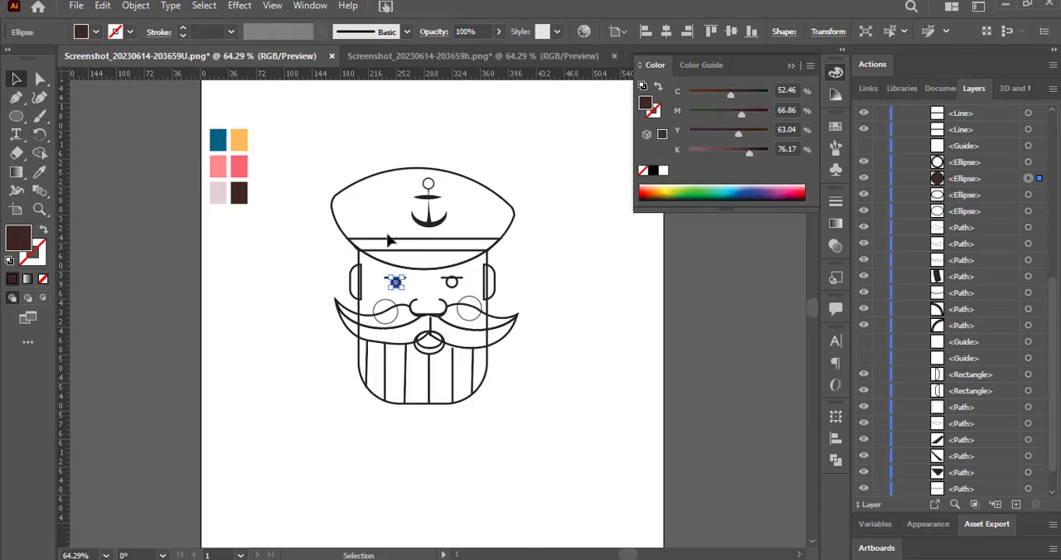
Fill the cap's brim with the palette's dark brown.
click(430, 257)
key(i)
click(238, 194)
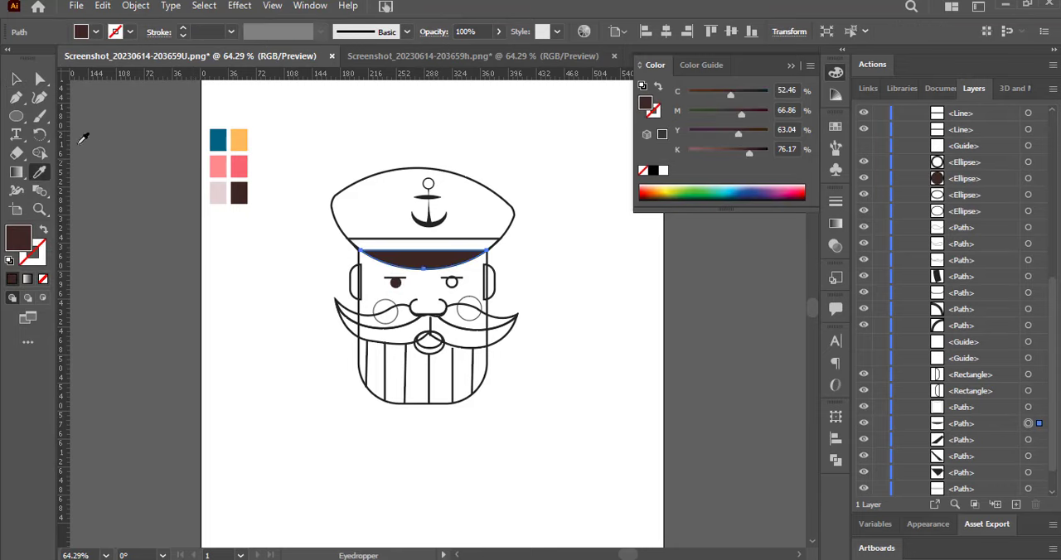
click(358, 252)
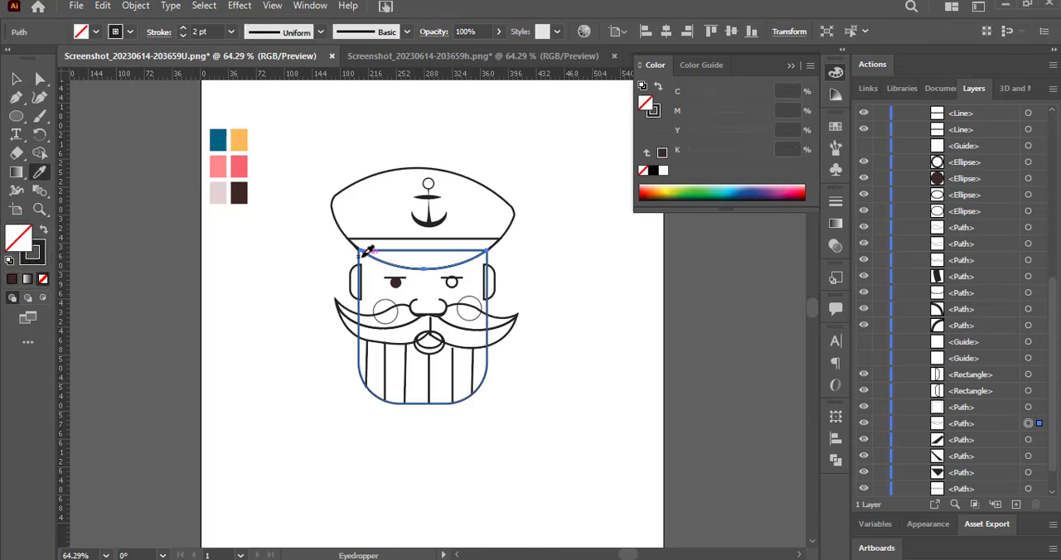
key(ctrl+z)
Fill the face and beard shape with the palette's light pink.
click(17, 79)
click(359, 363)
key(i)
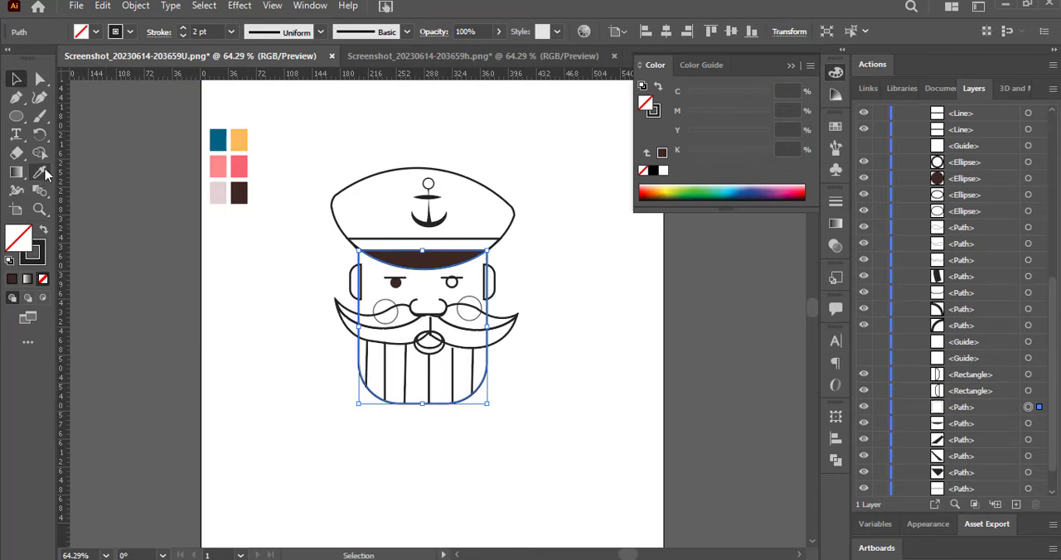
click(218, 171)
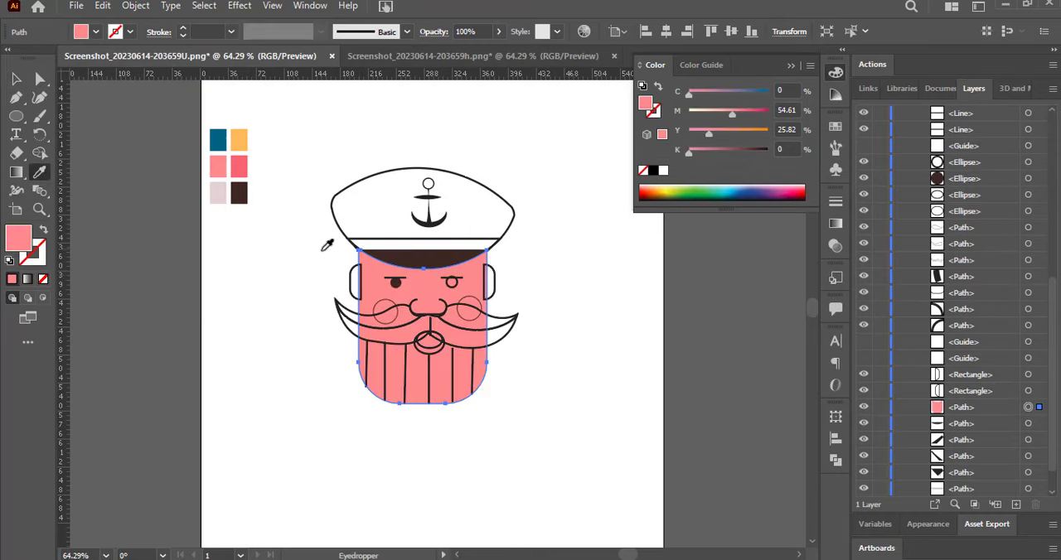
click(350, 274)
key(ctrl+z)
Fill both ears with the palette's darker pink.
key(v)
click(355, 280)
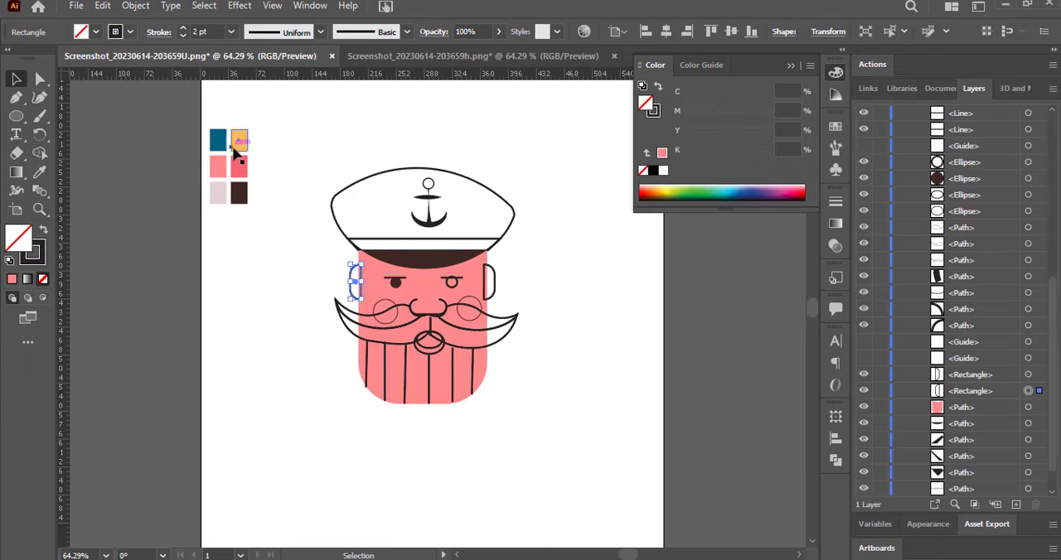
key(i)
click(239, 167)
click(16, 80)
click(489, 282)
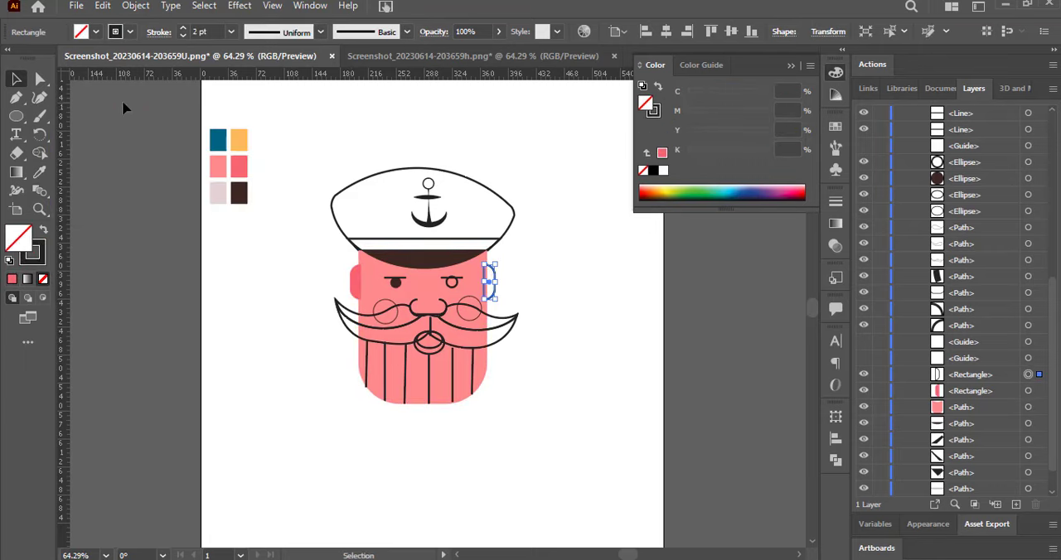
click(39, 171)
click(239, 167)
key(v)
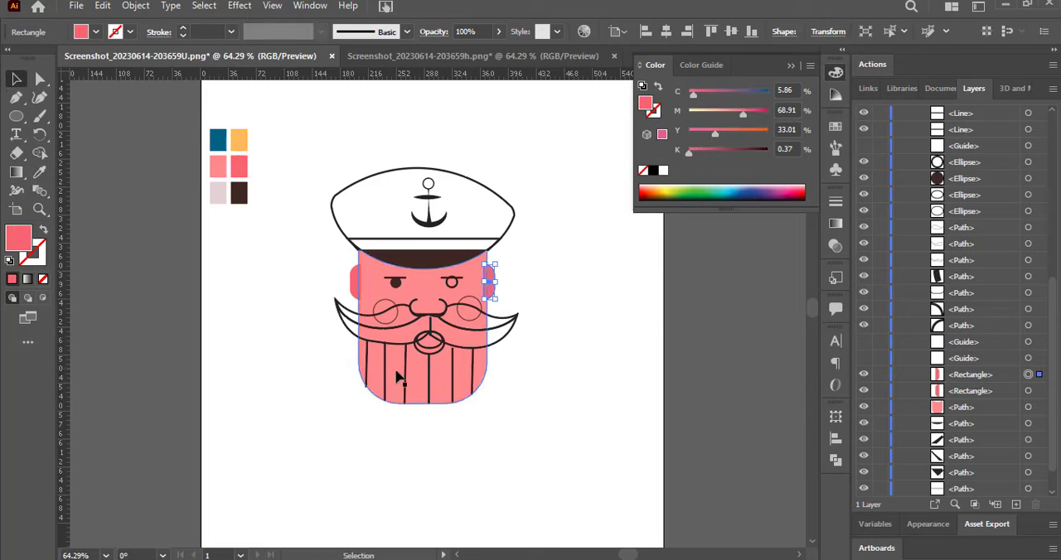
Fill the lower moustache shape and its left upper piece with the palette's pale greyish pink.
drag(318, 277, 348, 343)
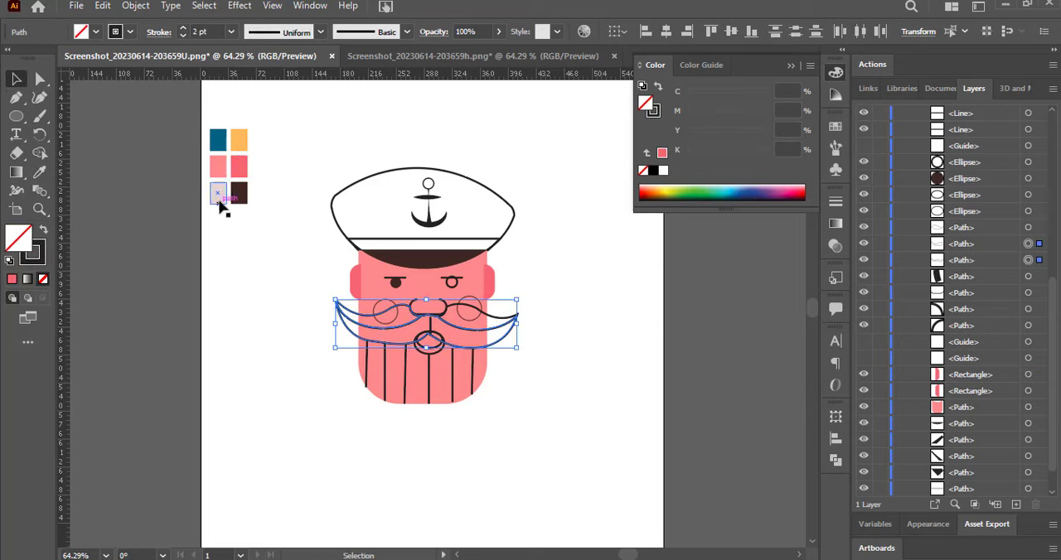
click(39, 172)
click(219, 199)
click(17, 79)
click(139, 147)
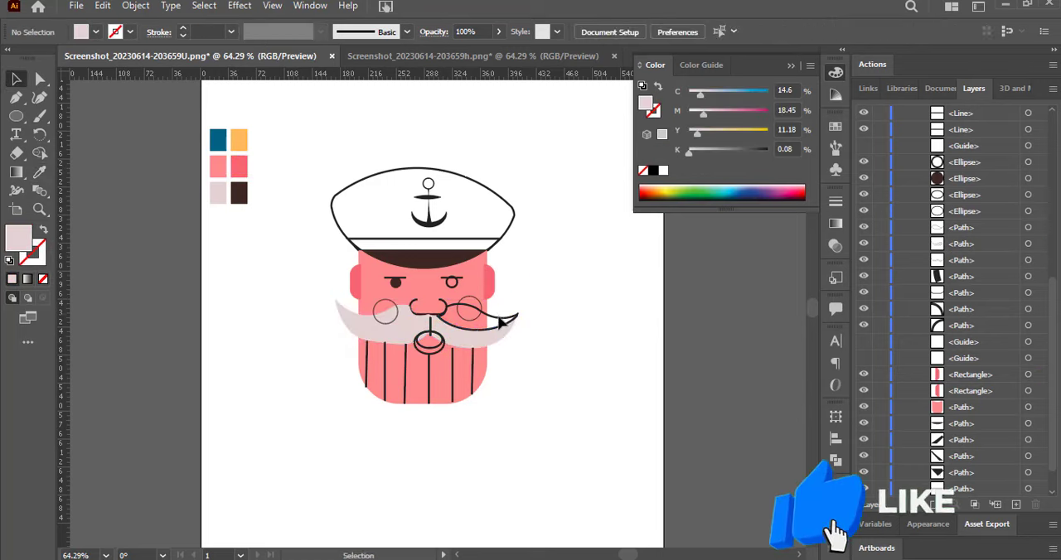
Fill the right upper moustache piece with the palette's pale greyish pink using the Eyedropper.
click(499, 319)
click(39, 172)
click(97, 218)
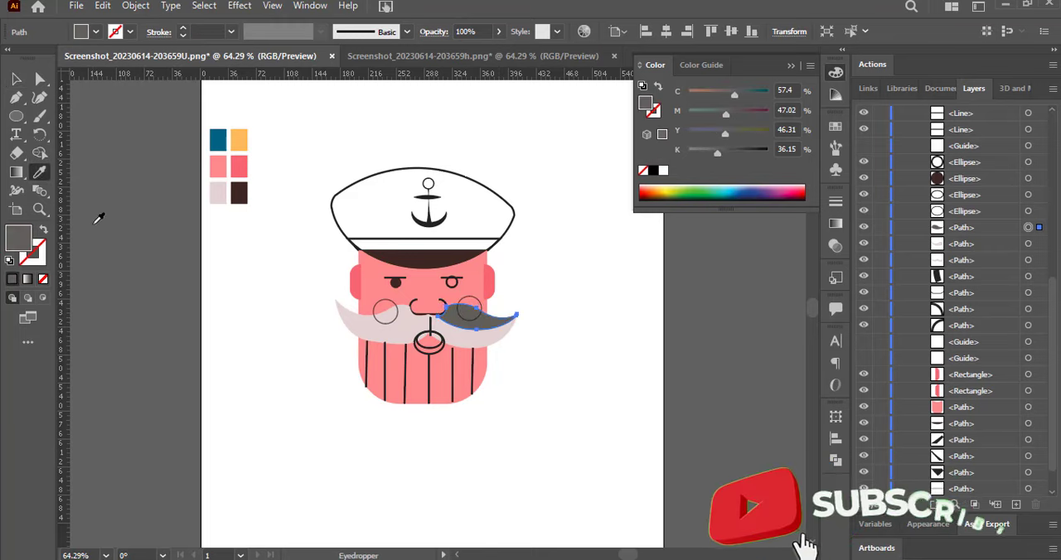
click(219, 195)
click(16, 79)
click(130, 188)
Fill both cheek circles with the palette's darker pink.
click(380, 303)
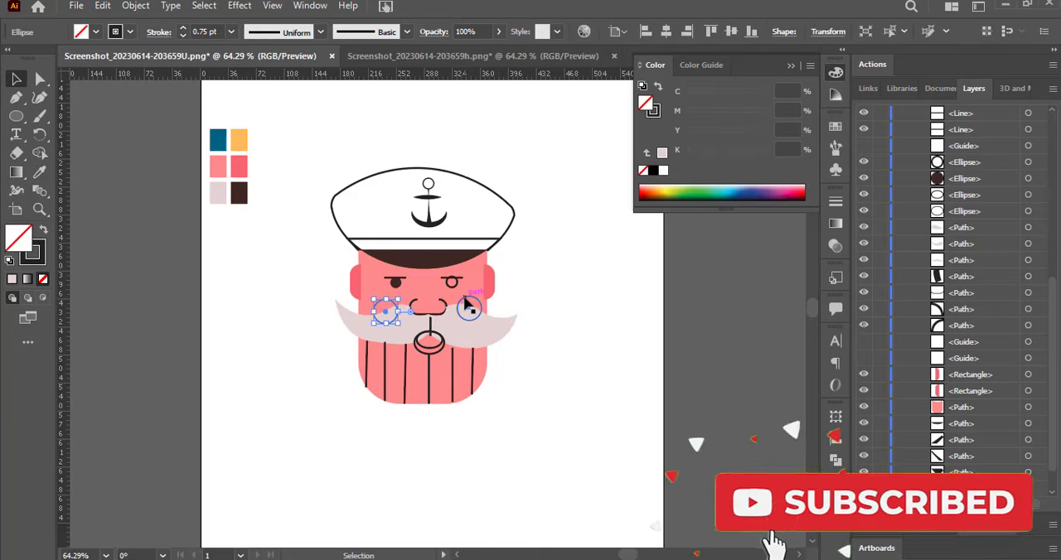
shift+click(468, 309)
click(227, 171)
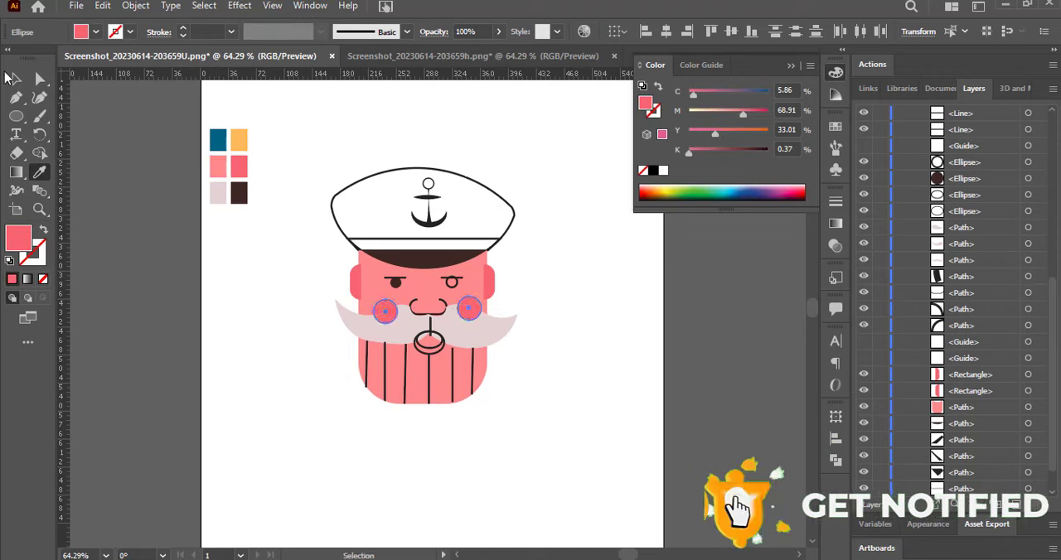
key(v)
click(144, 154)
Fill the right eye with the palette's dark brown.
click(452, 283)
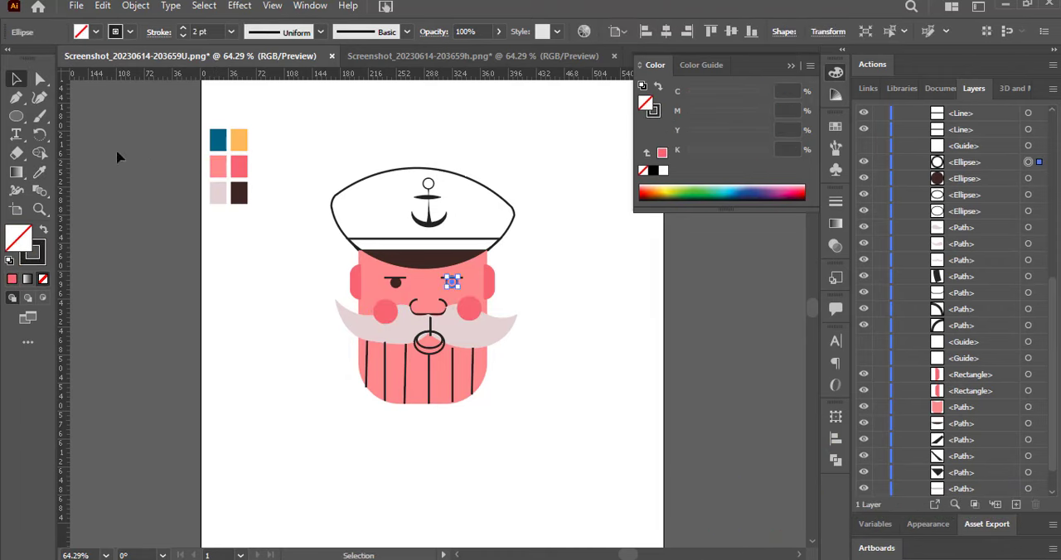
key(i)
click(239, 193)
click(16, 79)
Fill the cap's crown with the palette's blue and the cap's band with its orange.
click(348, 238)
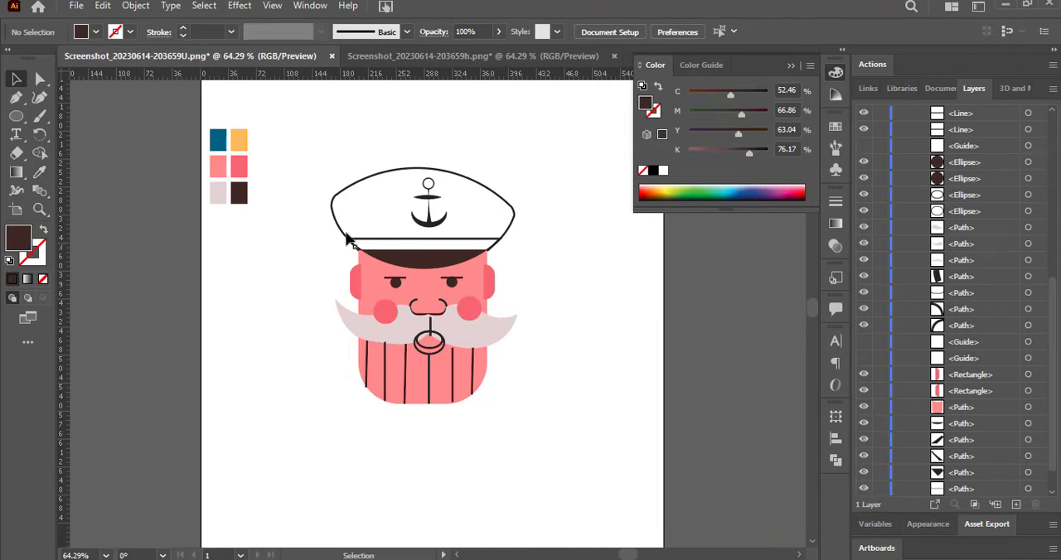
click(338, 205)
key(i)
click(217, 140)
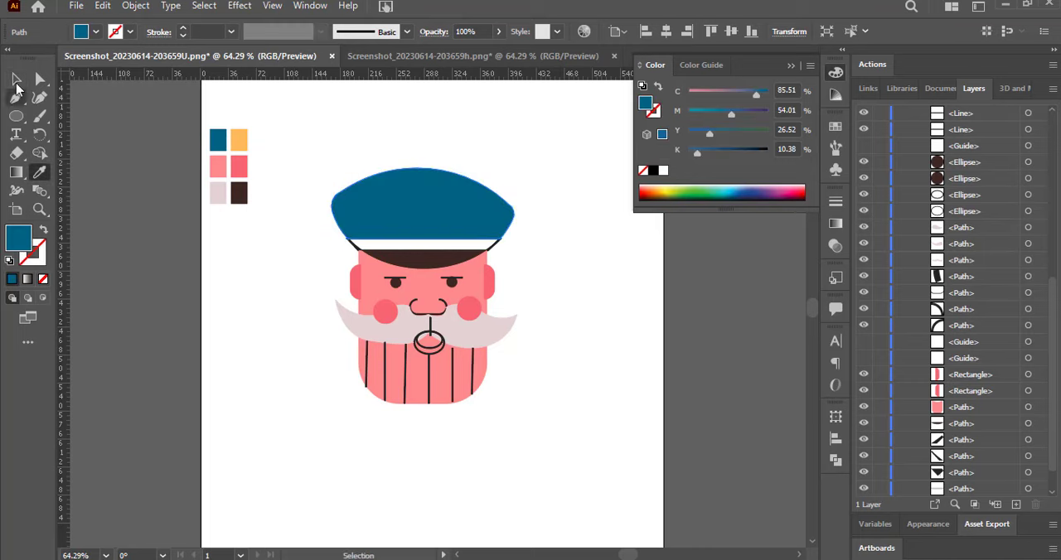
key(v)
click(365, 245)
click(366, 239)
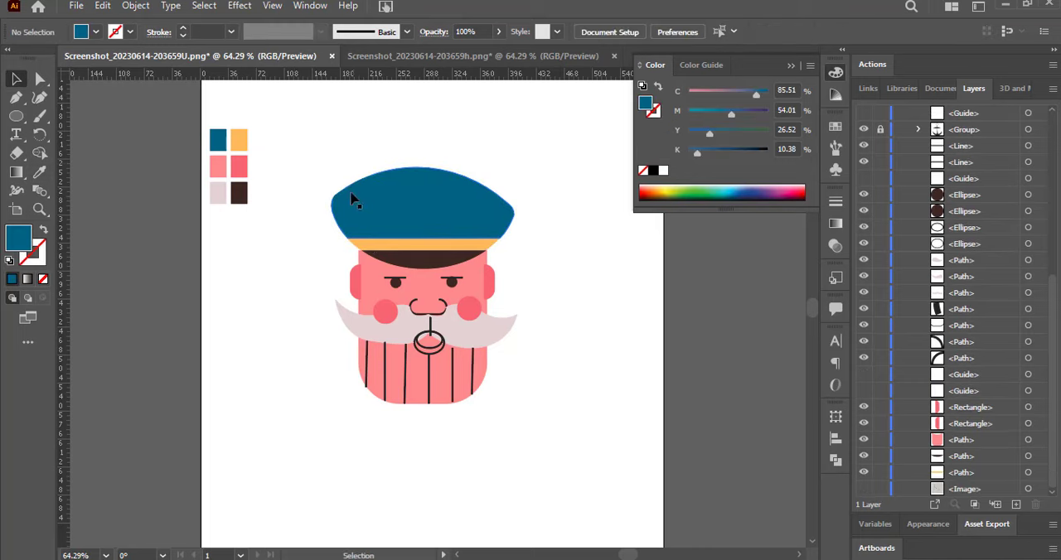
Try a dark brown fill from the Color Picker on the cap's crown, and undo it.
click(353, 195)
double_click(19, 239)
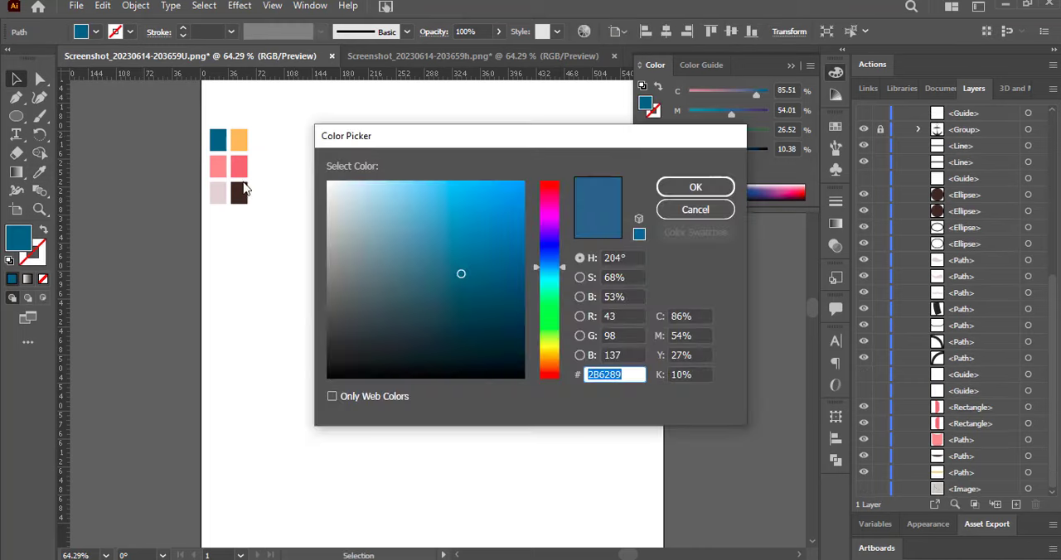
click(554, 365)
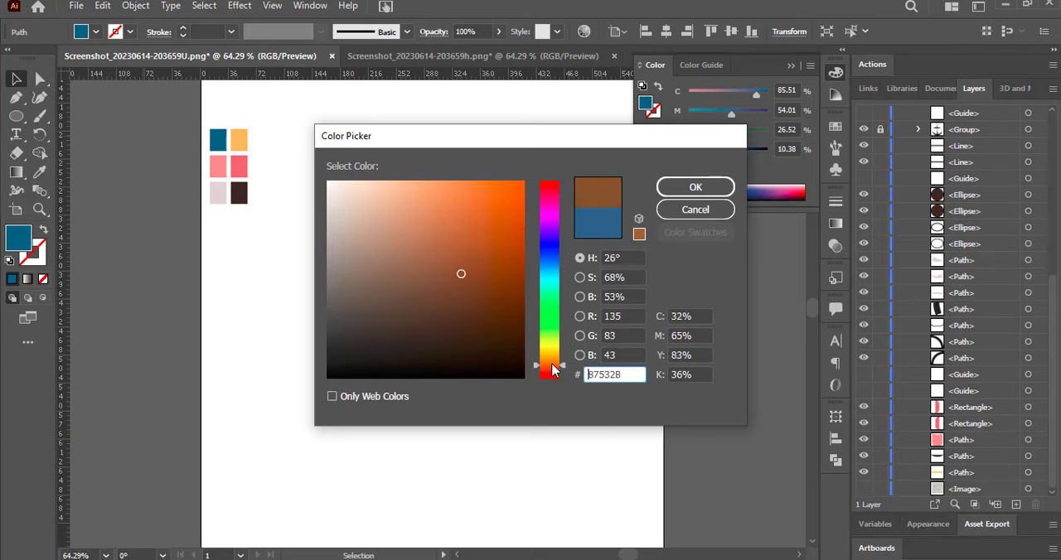
drag(506, 333, 513, 328)
click(688, 188)
key(ctrl+z)
key(ctrl+z)
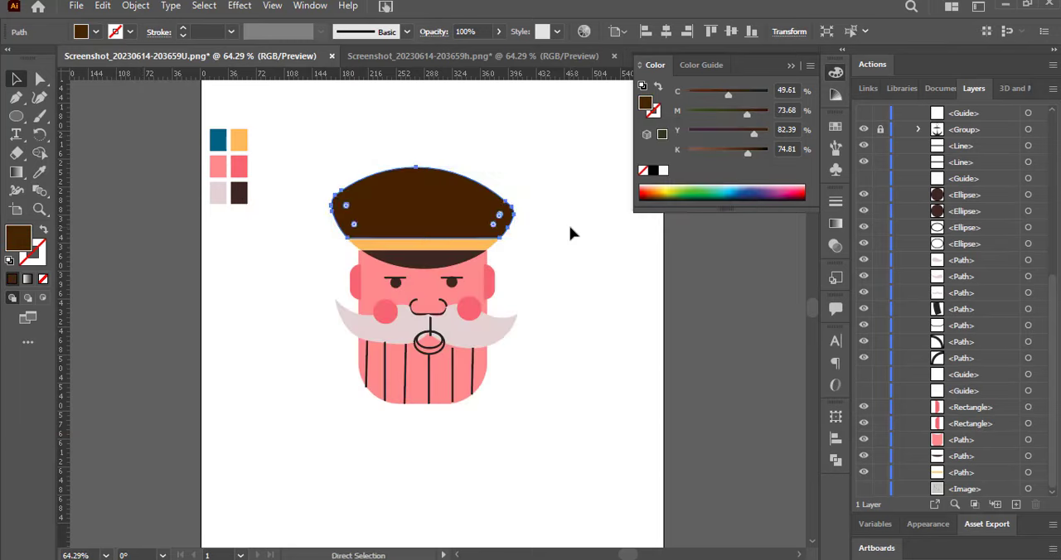
Fill the inner mouth ellipse with the palette's dark brown.
click(430, 346)
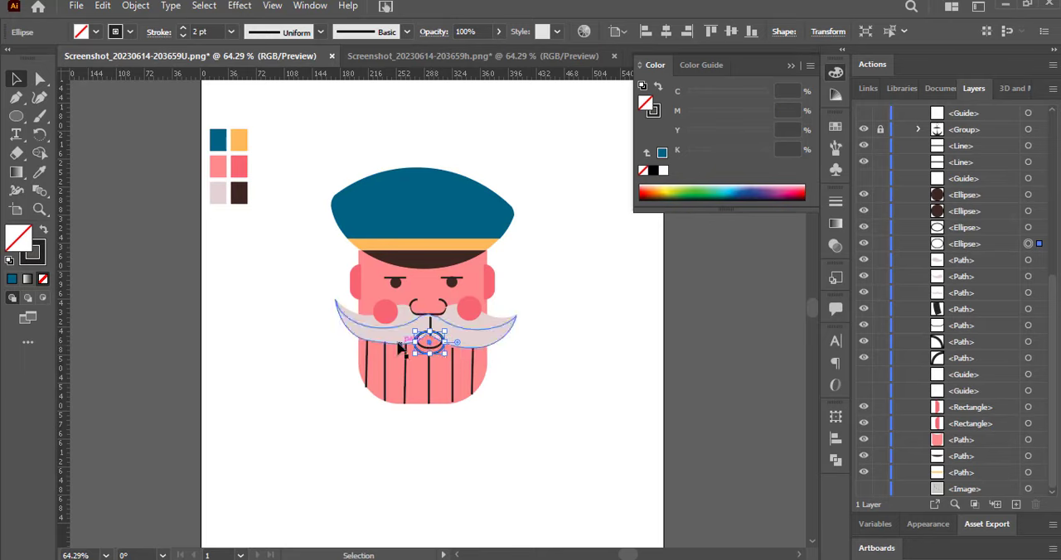
key(i)
click(239, 193)
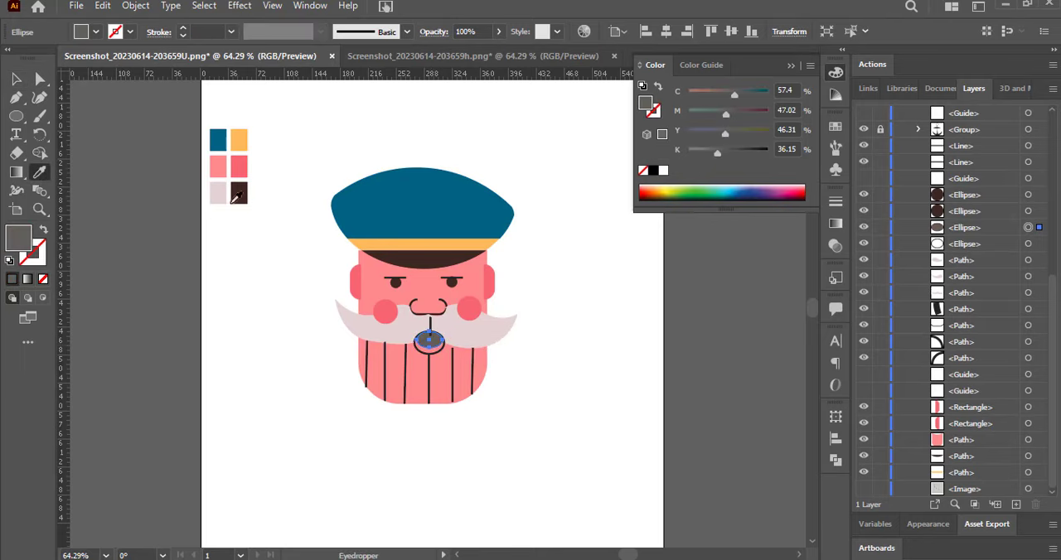
key(v)
click(171, 228)
Try the palette's dark brown on the left upper moustache piece, and undo it.
click(370, 330)
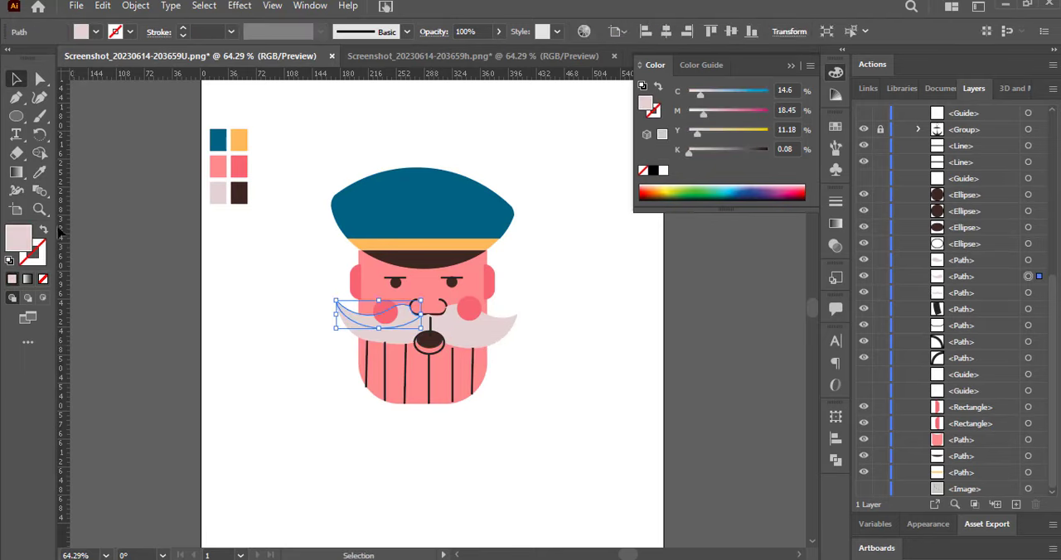
key(i)
click(242, 197)
key(ctrl+z)
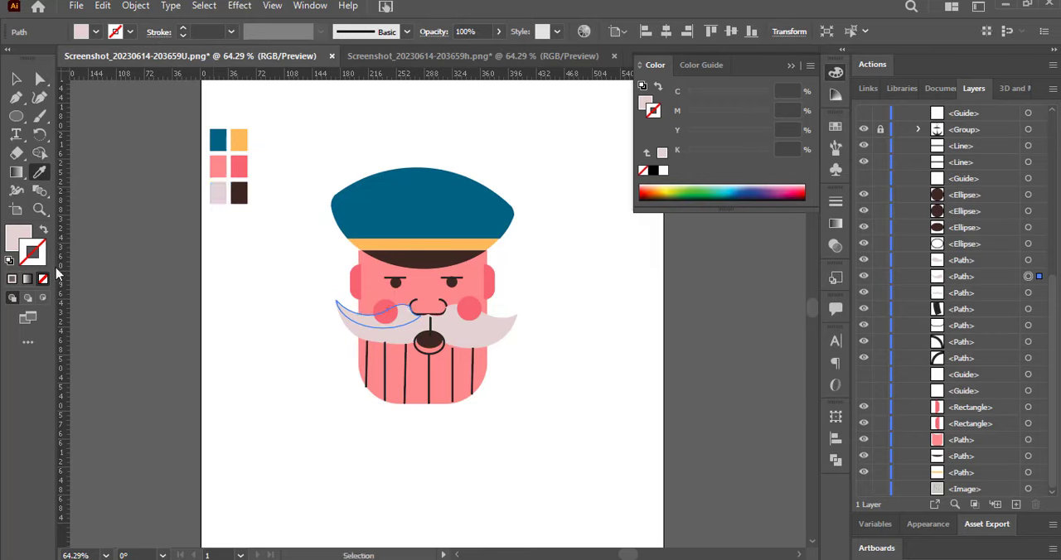
Try the default fill and stroke on the left upper moustache piece, and restore the palette's pale greyish pink fill.
click(96, 33)
click(109, 130)
click(596, 339)
click(14, 130)
click(134, 84)
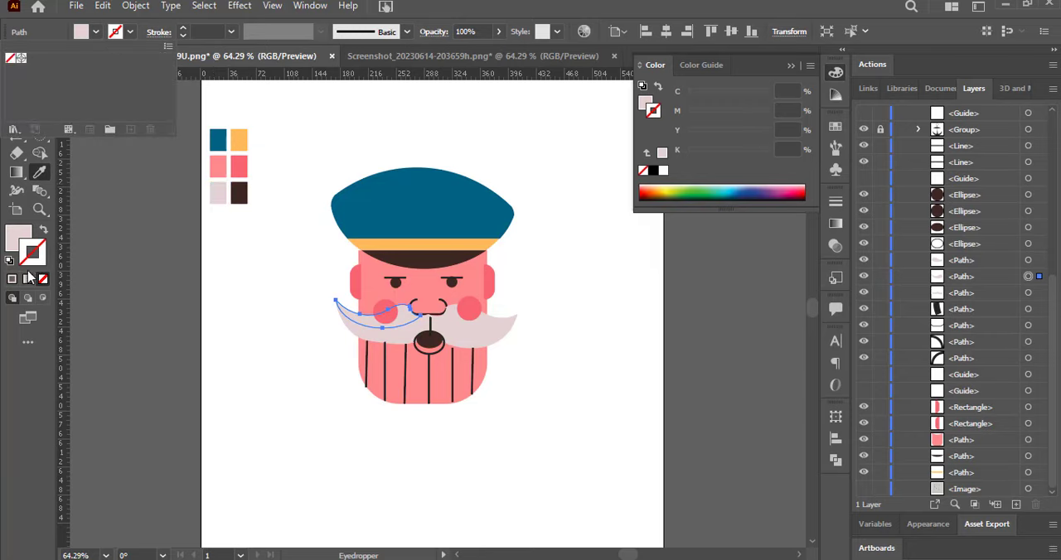
click(36, 265)
click(10, 261)
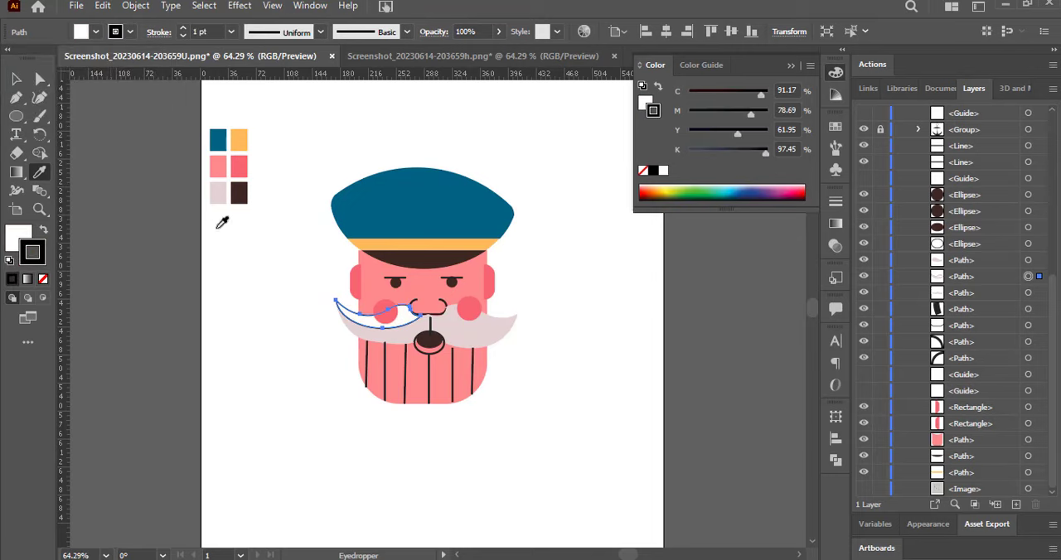
click(217, 192)
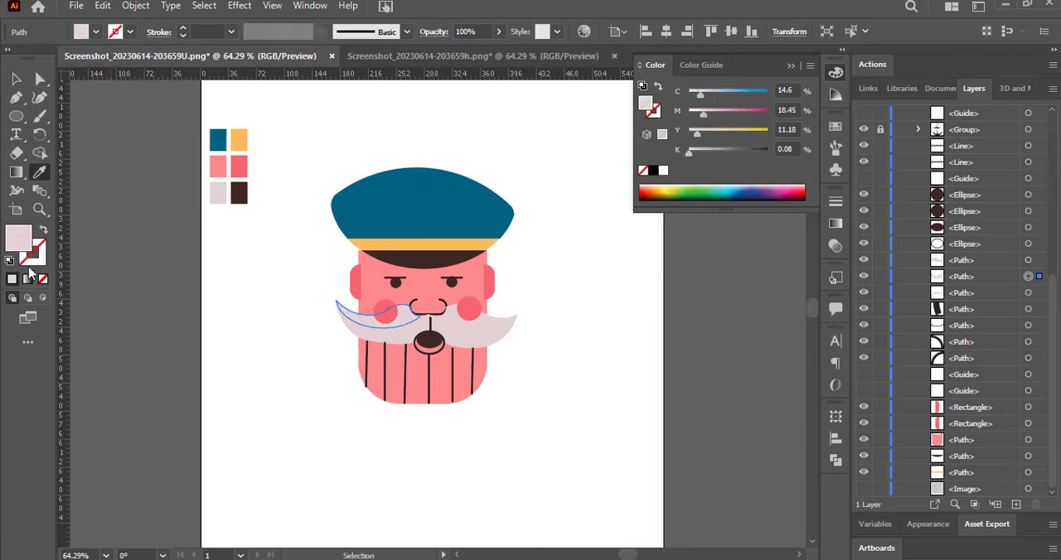
Give the left upper moustache piece a 1 pt dark brown stroke with C 51.09, M 59.99, Y 85.31 and K 67.41.
click(666, 191)
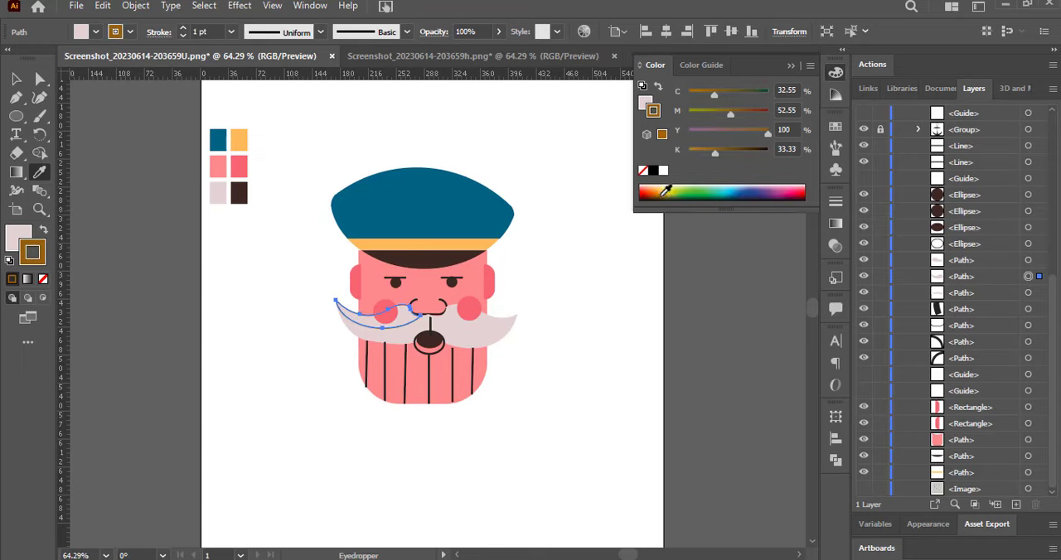
drag(715, 153, 750, 156)
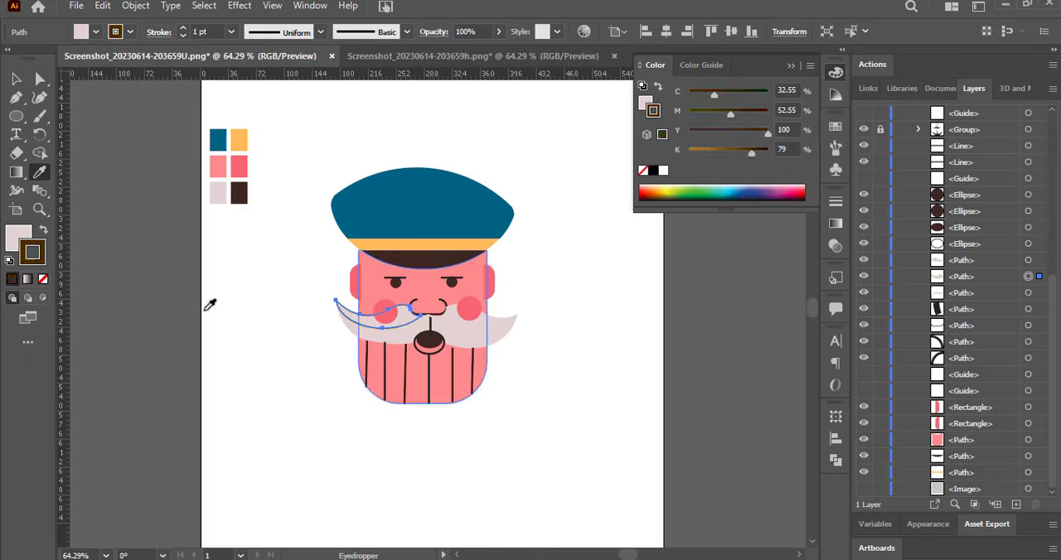
key(v)
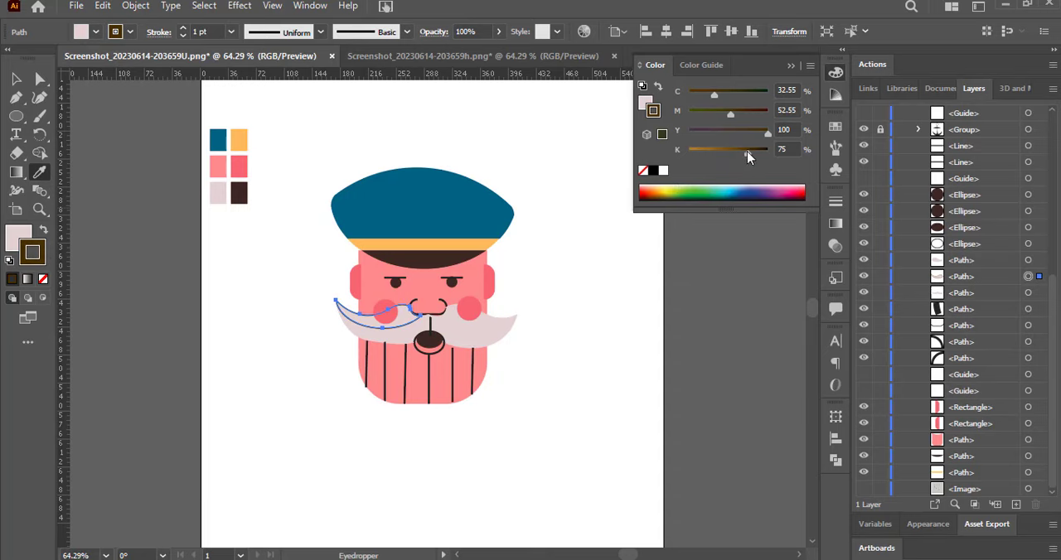
double_click(31, 252)
click(693, 186)
key(v)
Apply the same dark brown stroke to the lower moustache shape and its right upper piece.
click(353, 331)
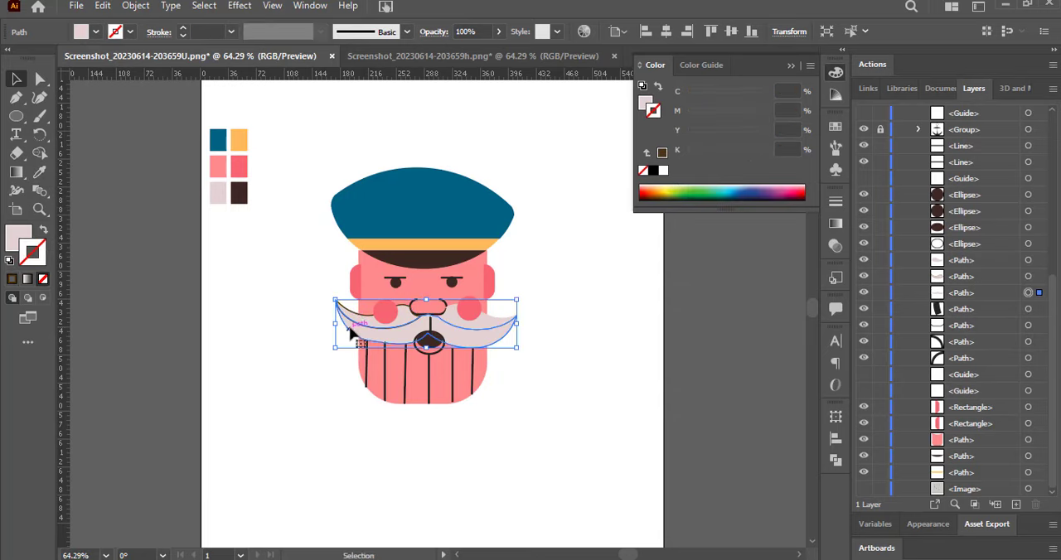
click(144, 195)
click(502, 322)
click(12, 279)
click(157, 256)
Outline the face and beard shape with the same dark brown 1 pt stroke.
click(367, 263)
click(10, 278)
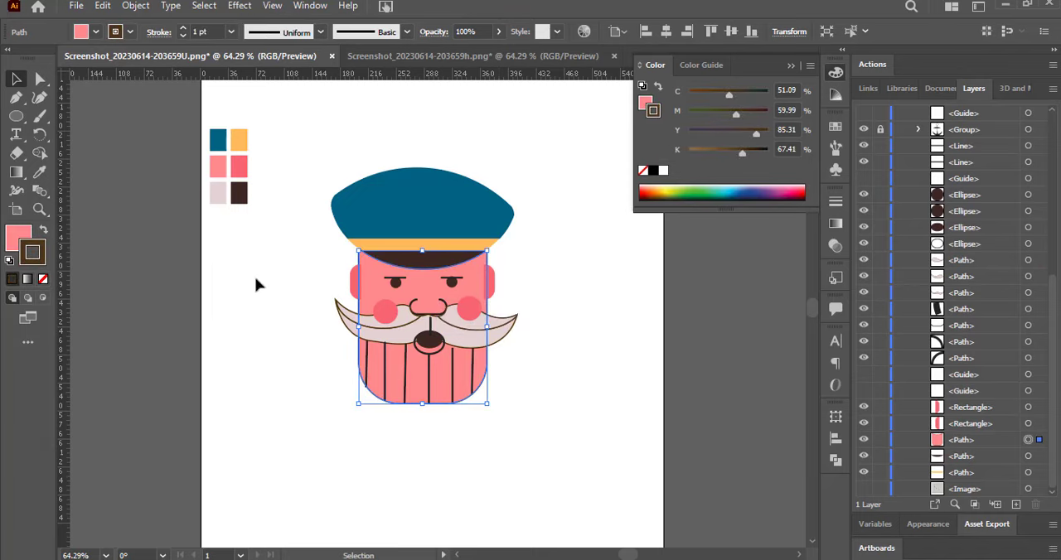
click(256, 284)
Outline the cap's crown, band and brim and both ears with the same dark brown 1 pt stroke.
click(356, 185)
drag(327, 139, 461, 269)
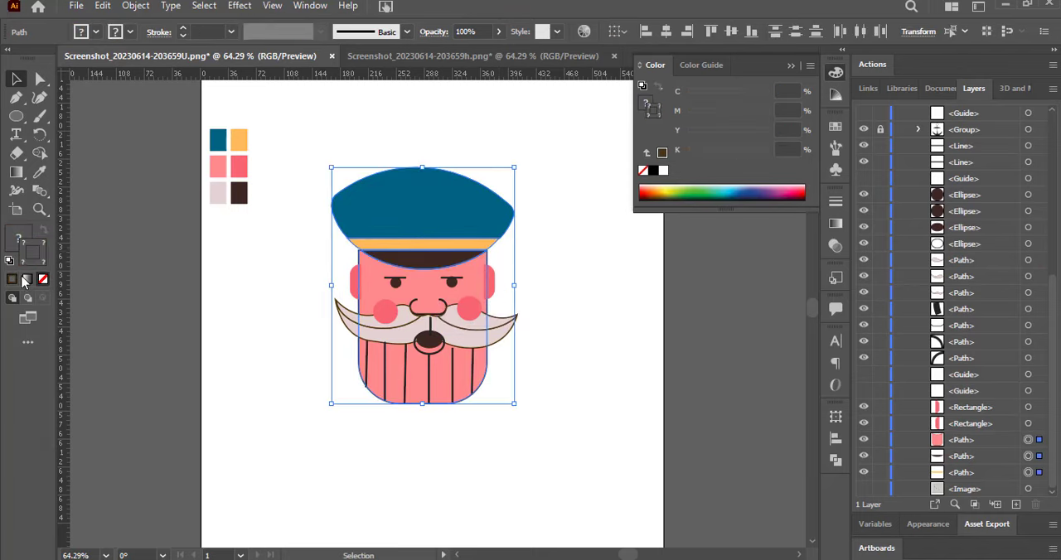
click(303, 189)
click(352, 203)
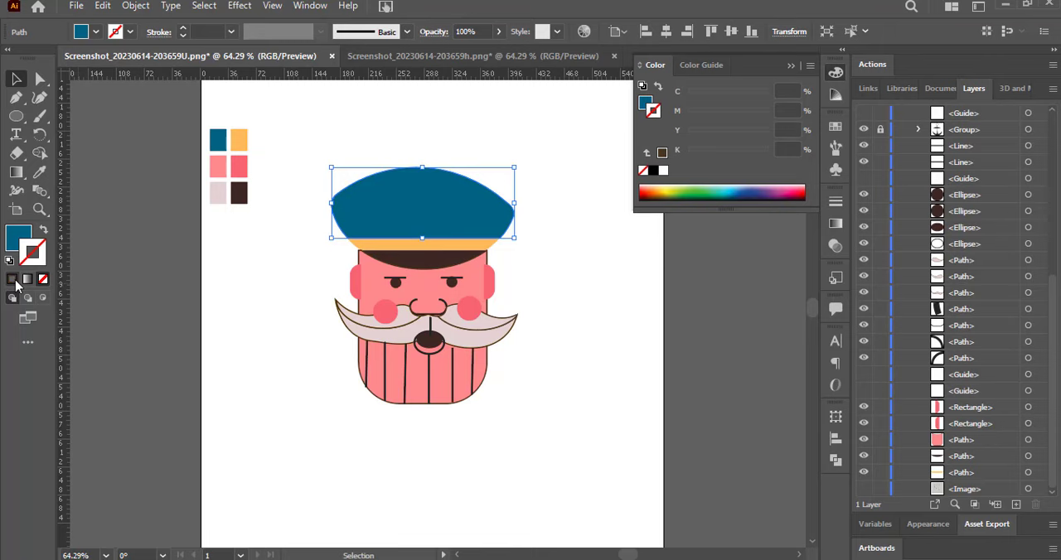
click(344, 257)
click(352, 242)
click(313, 309)
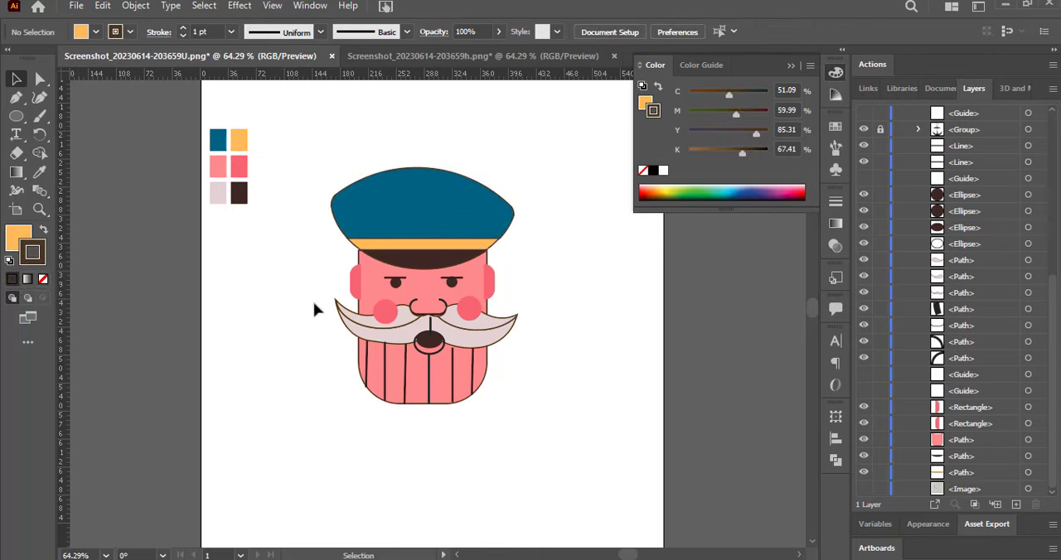
click(390, 286)
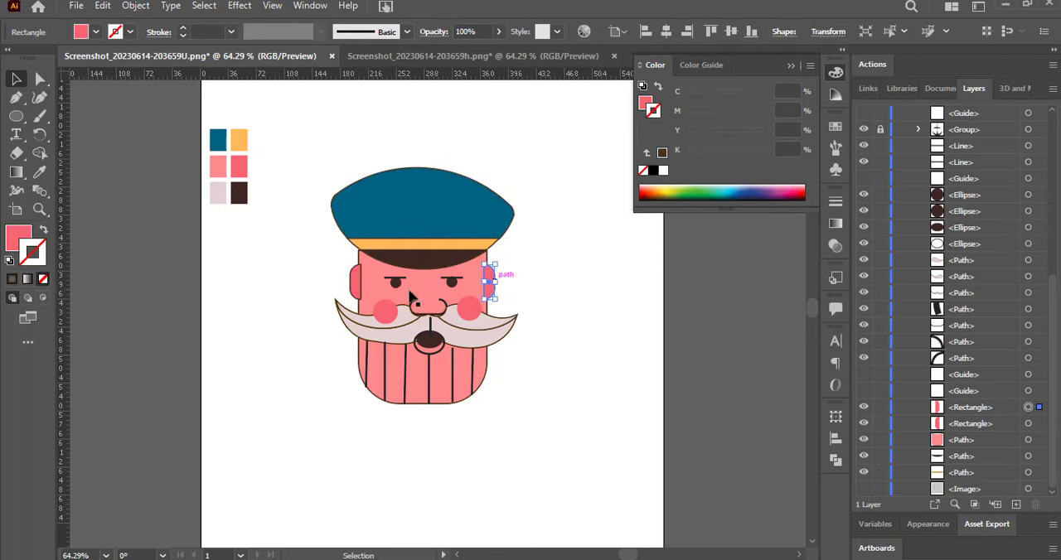
click(260, 357)
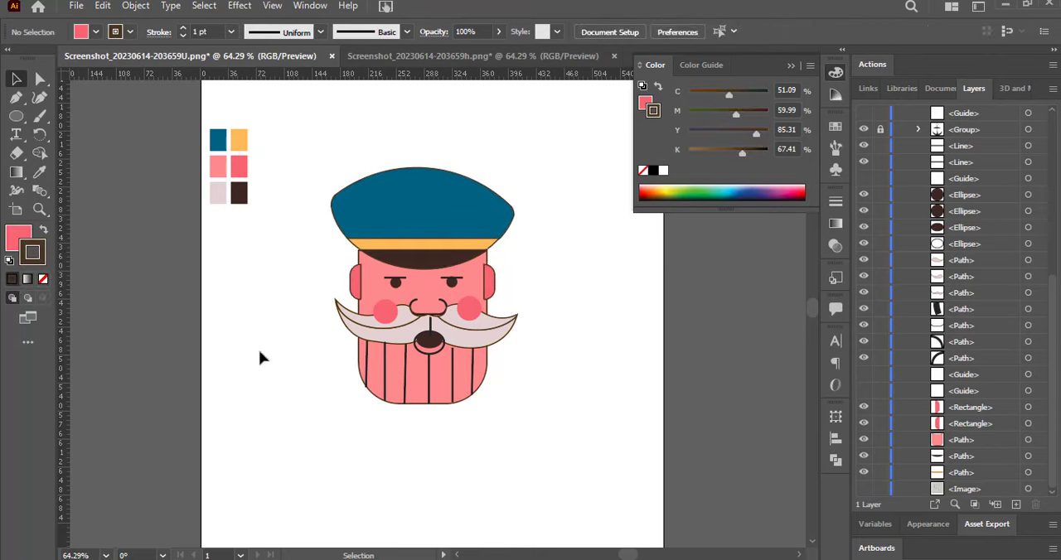
Stretch the cap's band slightly at both ends and widen the crown slightly so their edges line up.
click(352, 242)
drag(346, 244, 348, 244)
key(alt+space)
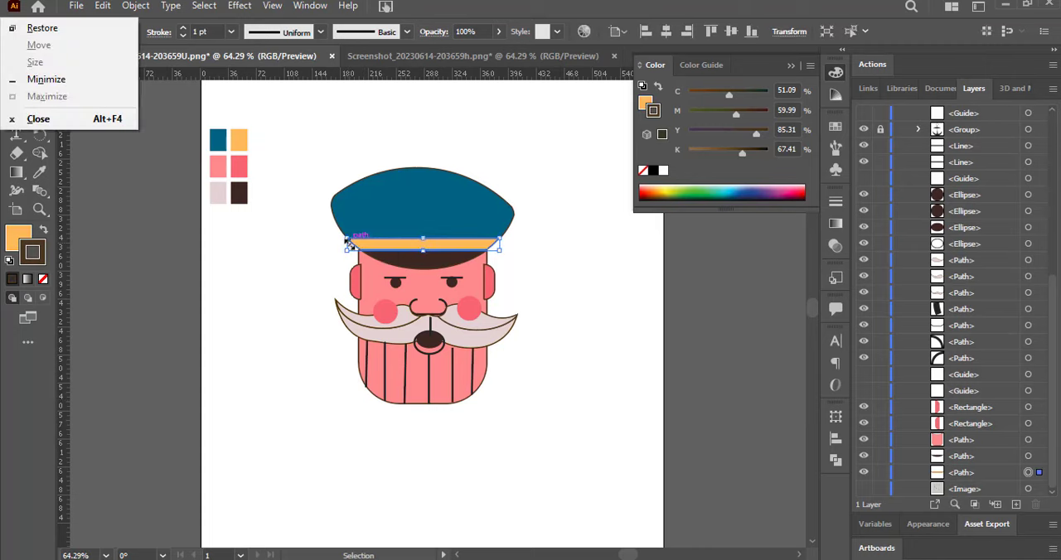
ctrl+click(349, 245)
ctrl+click(349, 245)
ctrl+click(348, 244)
drag(622, 555, 627, 555)
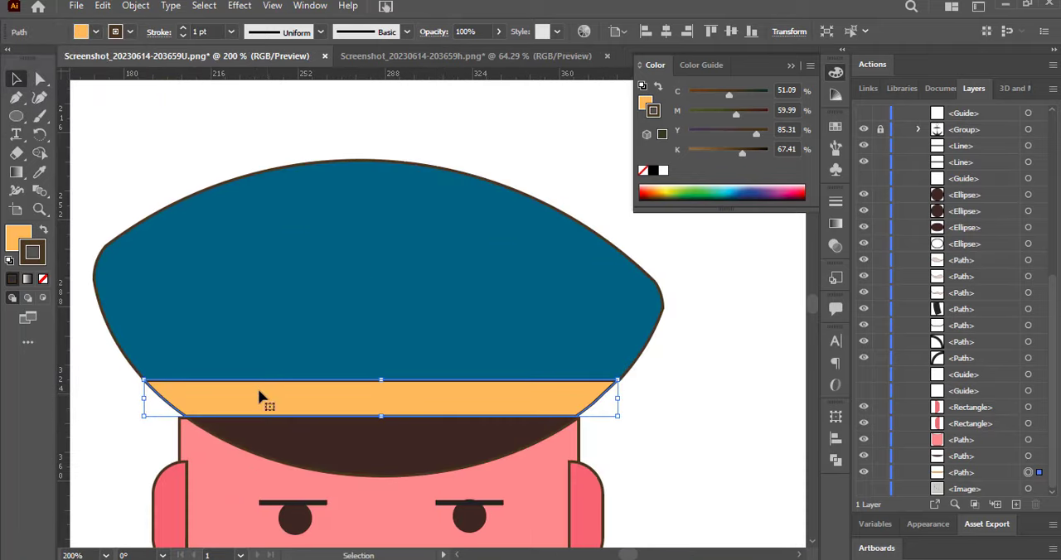
drag(258, 392, 246, 399)
drag(612, 398, 622, 402)
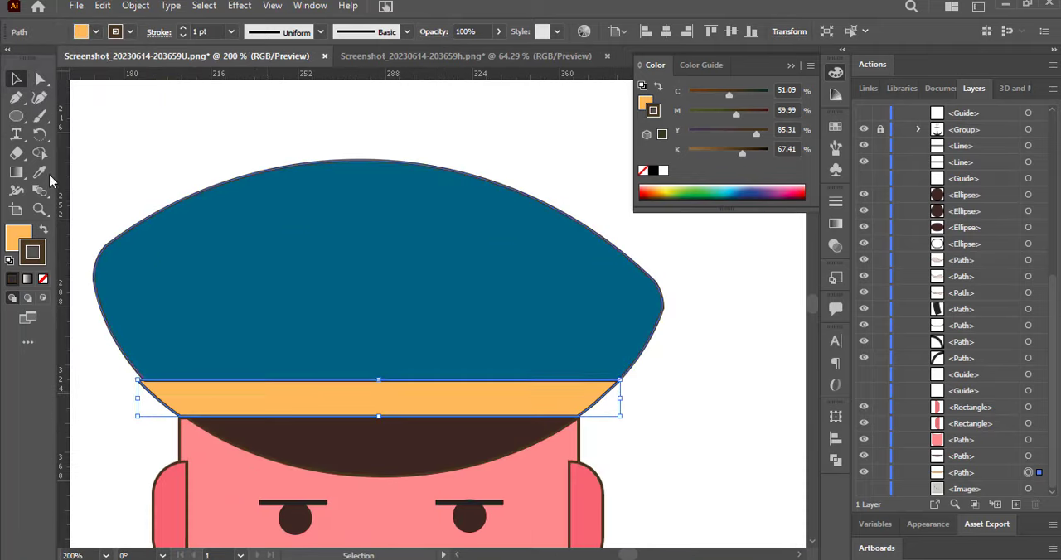
click(156, 262)
drag(658, 263, 664, 268)
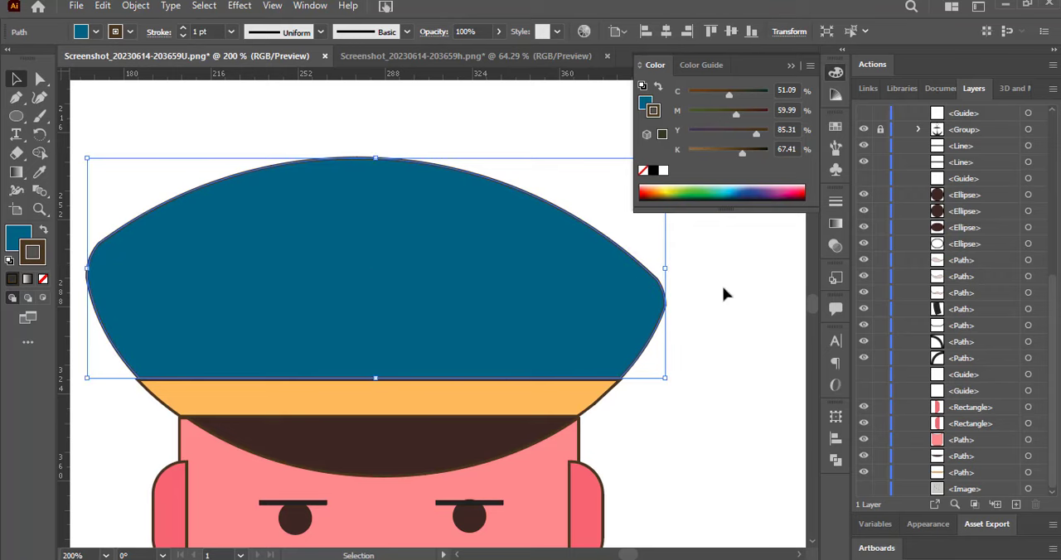
Thicken the right eyebrow's stroke by one increment and recolour it dark brown.
scroll(452, 294, down, 2)
click(489, 430)
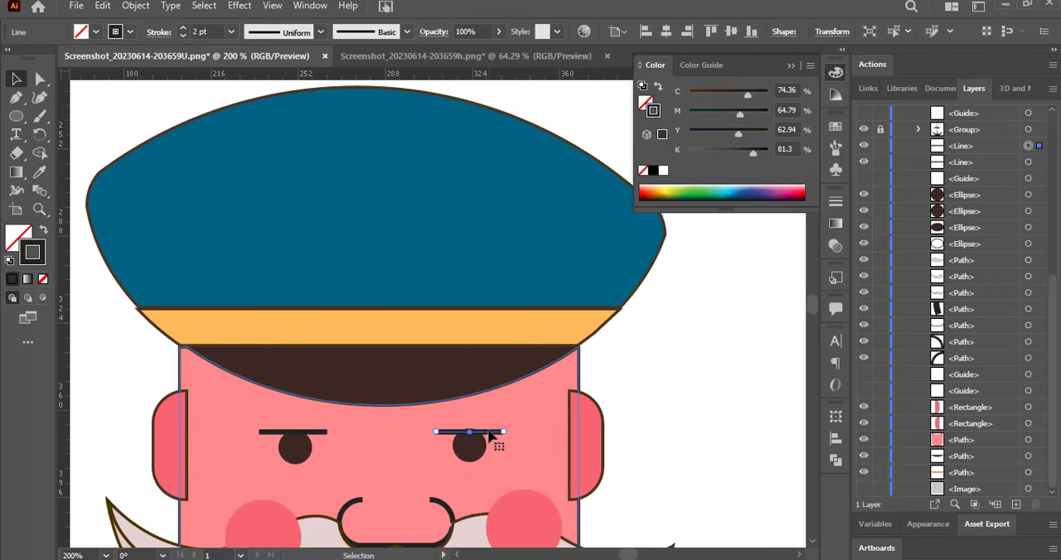
click(182, 29)
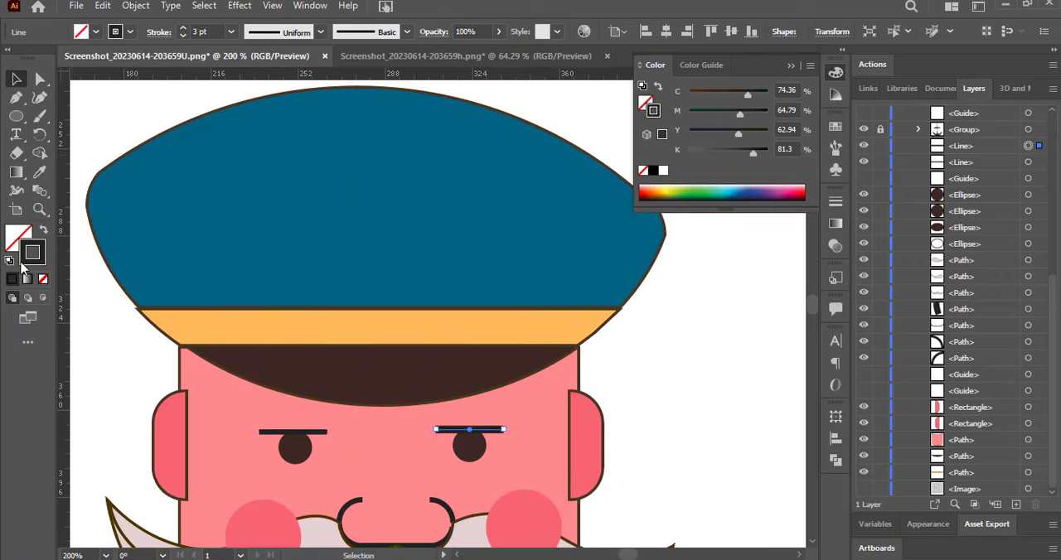
drag(661, 190, 662, 192)
drag(711, 153, 753, 154)
Delete the left eyebrow and replace it with a copy of the right eyebrow above the left eye.
click(294, 431)
key(Delete)
drag(452, 434, 284, 434)
click(468, 446)
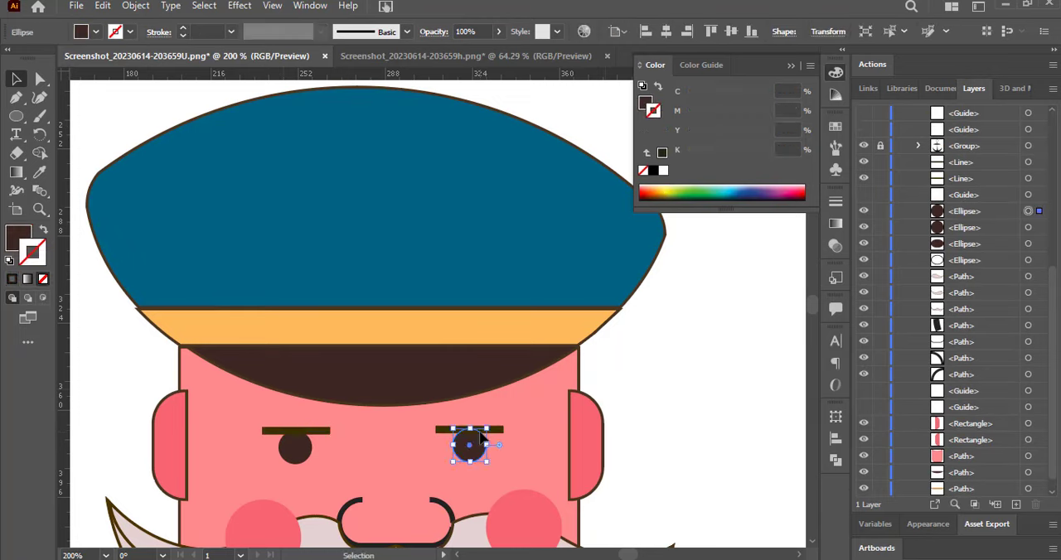
click(704, 353)
click(295, 448)
click(714, 331)
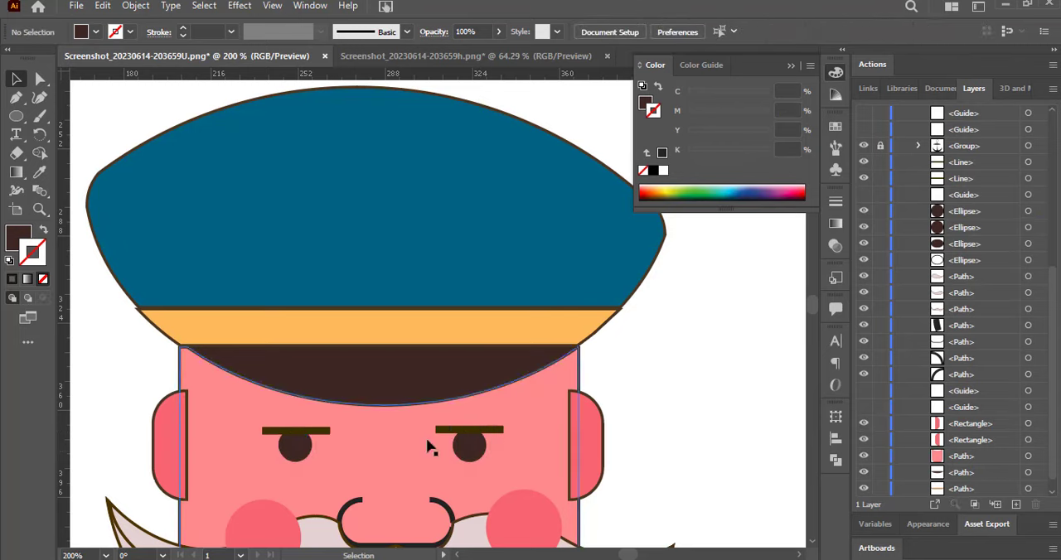
Nudge the right pupil up slightly and raise the anchor group above the cap's crown in the stacking order.
click(469, 445)
key(Up)
click(690, 363)
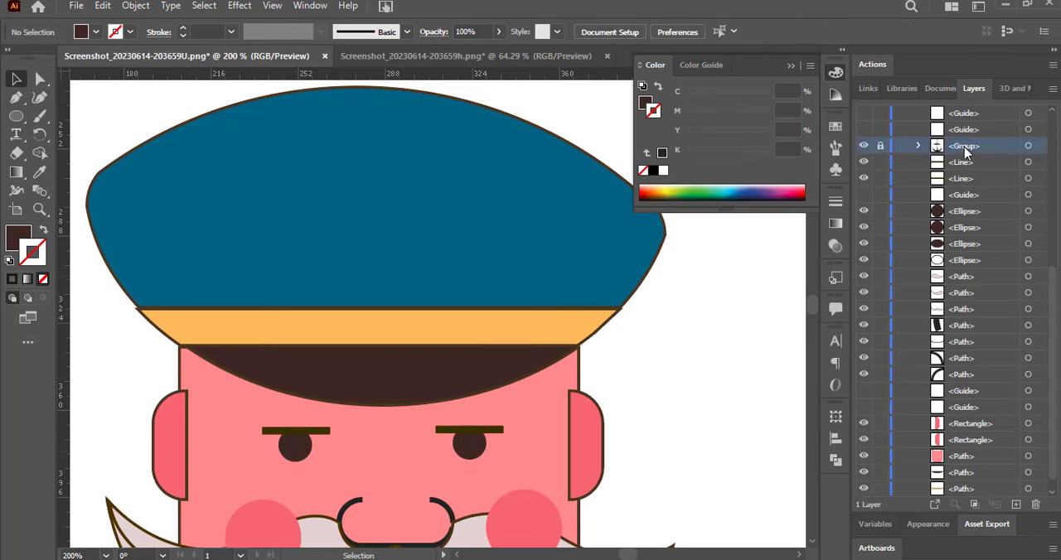
mouse_move(964, 146)
mouse_down()
mouse_move(961, 107)
mouse_move(970, 111)
mouse_move(964, 139)
mouse_up()
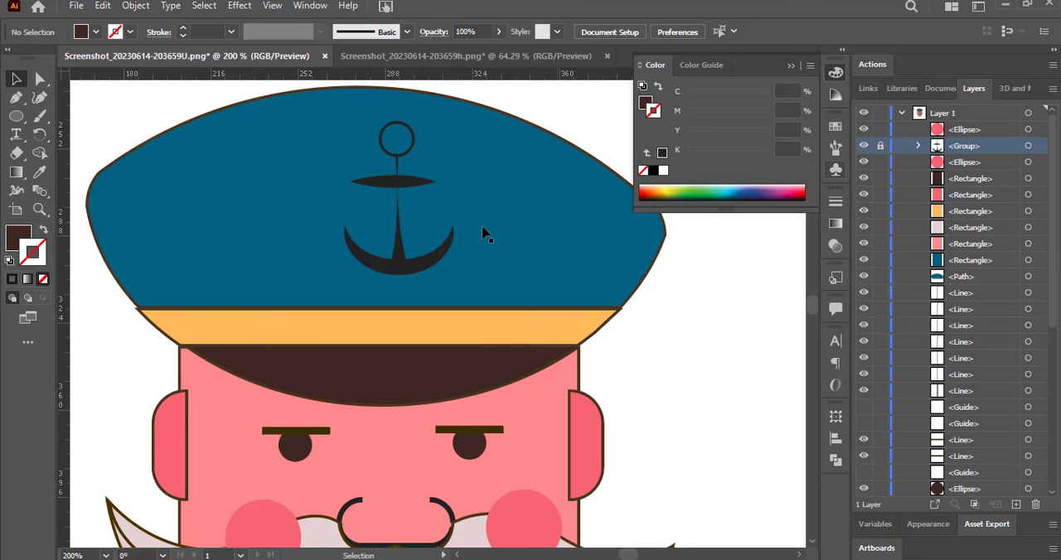
Widen the cap's crown slightly at both ends, lock its path and unlock the anchor group.
click(401, 231)
click(880, 279)
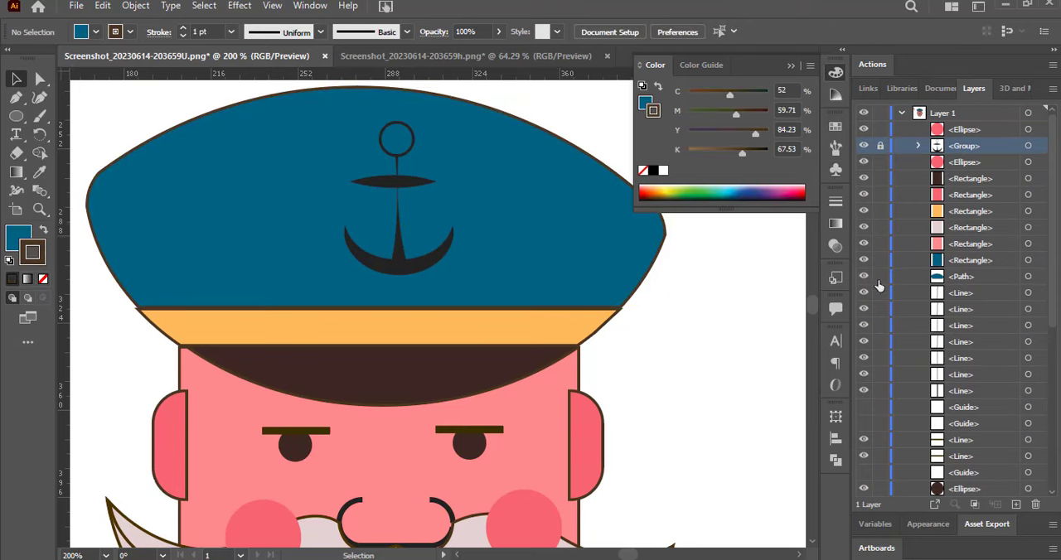
click(651, 280)
drag(90, 199, 83, 203)
click(100, 372)
click(466, 249)
click(880, 276)
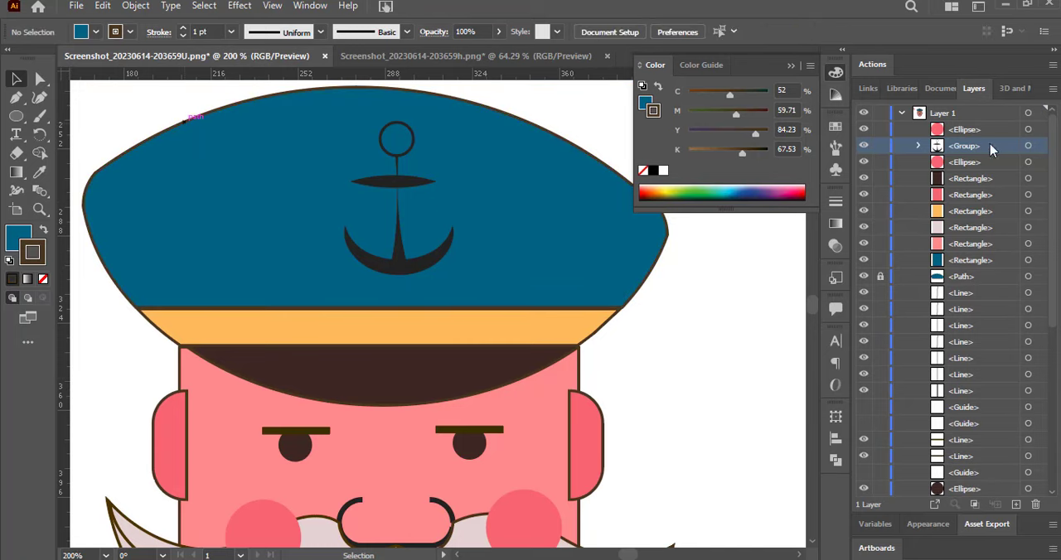
Select the anchor group and nudge it up and to the left to centre it on the cap's crown.
click(1027, 145)
click(664, 193)
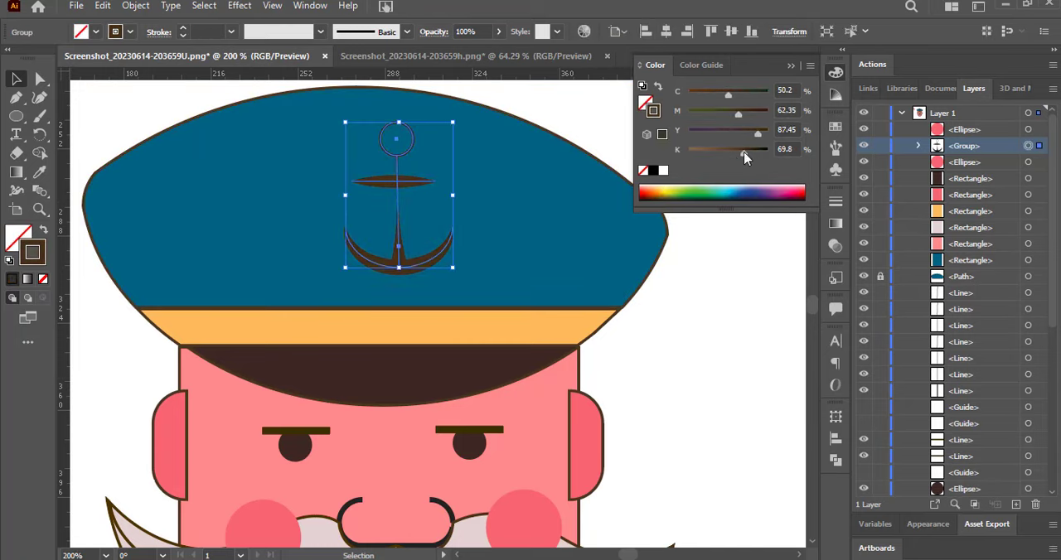
key(Left)
key(Left)
key(Left)
key(Left)
key(Left)
key(Left)
key(Left)
key(Left)
key(Left)
key(Left)
key(Up)
key(Up)
key(Up)
key(Up)
key(Up)
key(Up)
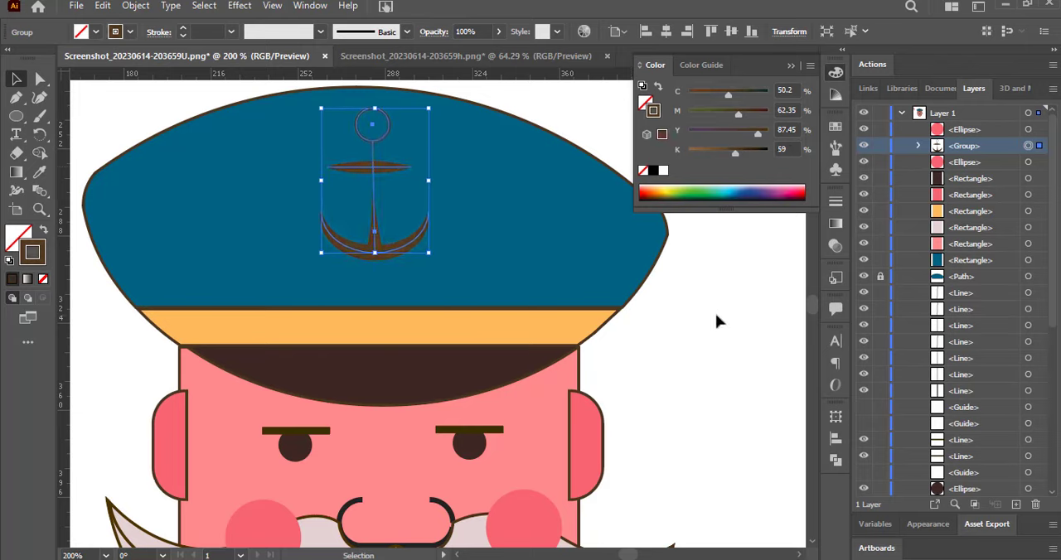
Recolour the anchor's strokes light grey with 37% black and no cyan, magenta or yellow.
click(664, 170)
drag(688, 151, 718, 151)
click(709, 286)
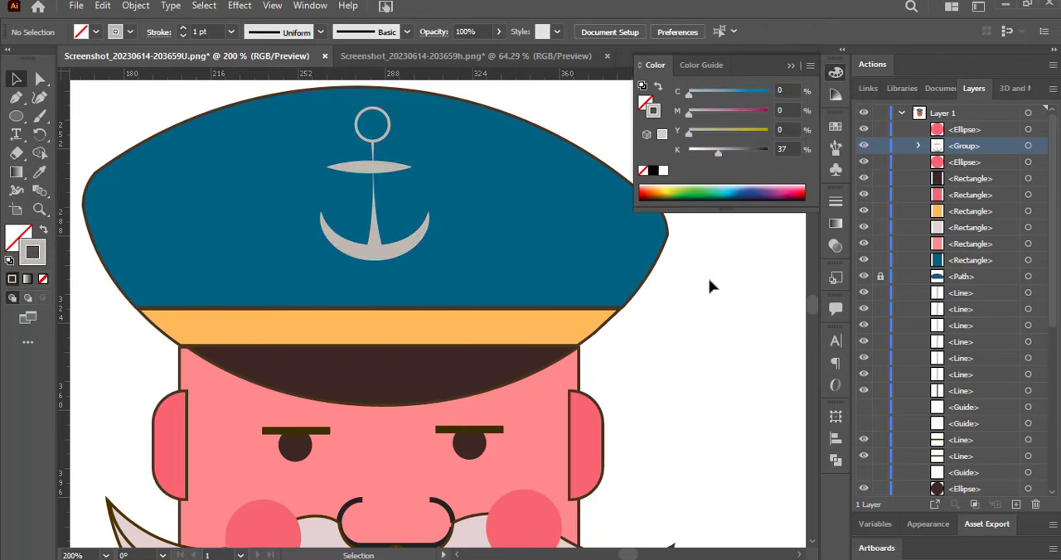
click(792, 67)
Shrink the ring at the top of the anchor slightly and thicken its stroke.
click(917, 146)
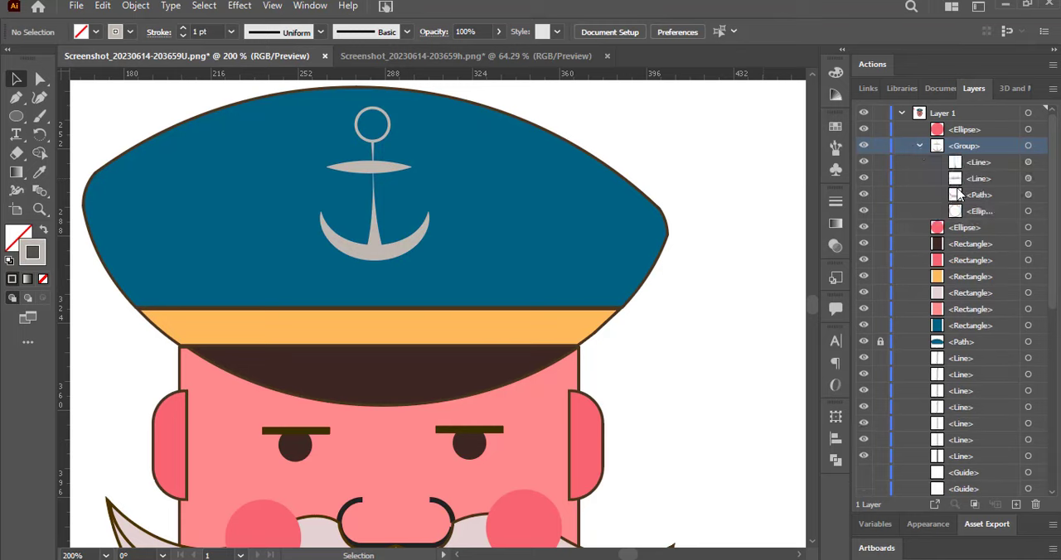
click(1027, 210)
drag(356, 107, 362, 113)
click(666, 130)
Widen the upper part of the anchor's shank with the Width tool and move its crossbar slightly down and right.
click(373, 236)
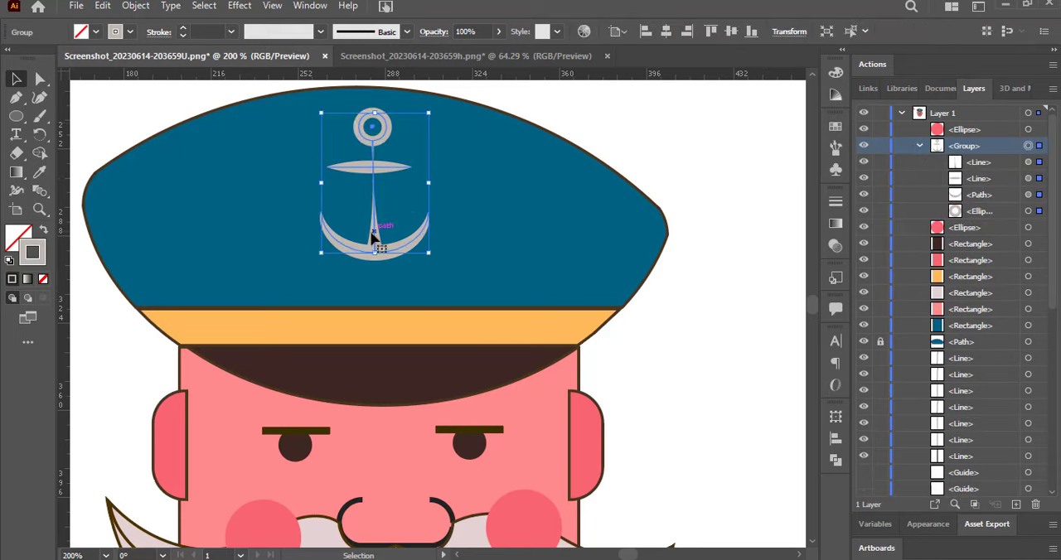
click(1027, 162)
key(shift+w)
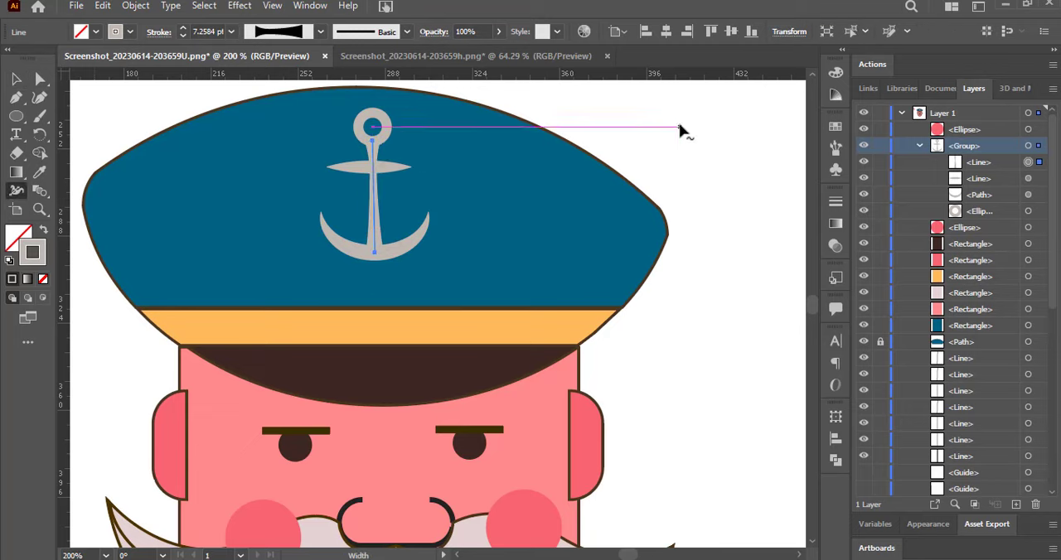
click(1027, 179)
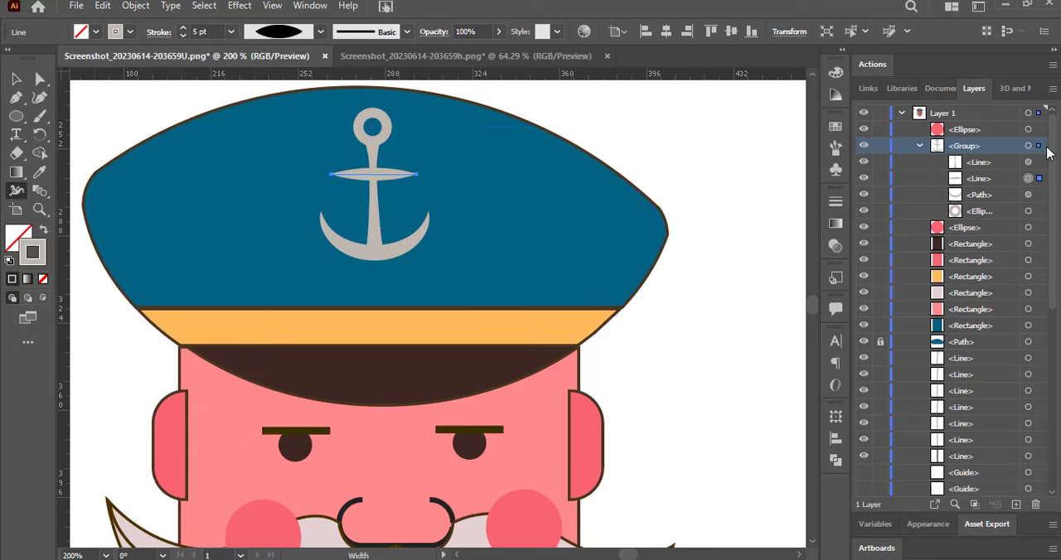
Extend the beard line just right of the mouth so it meets the moustache and the chin outline.
drag(812, 303, 810, 303)
click(811, 542)
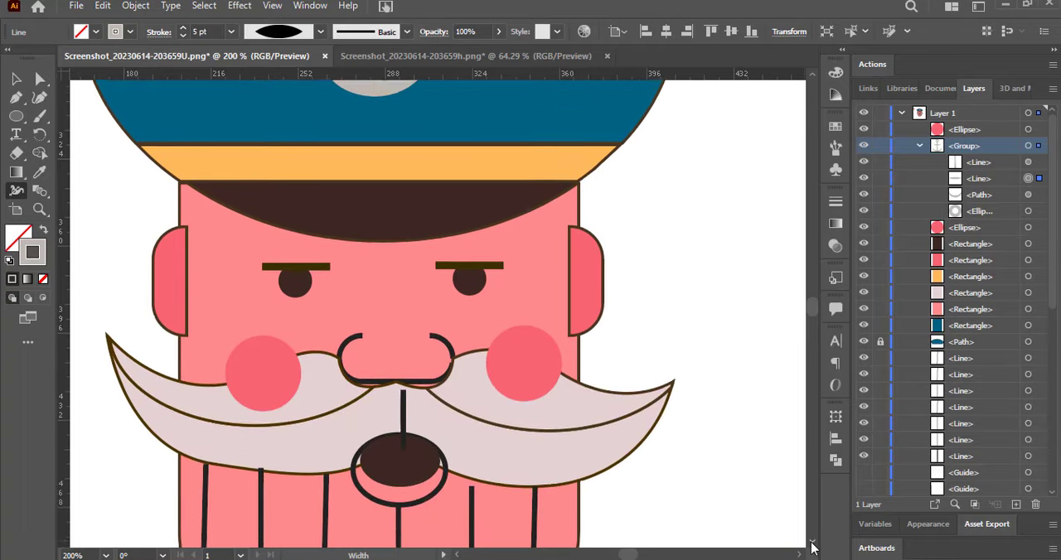
click(811, 543)
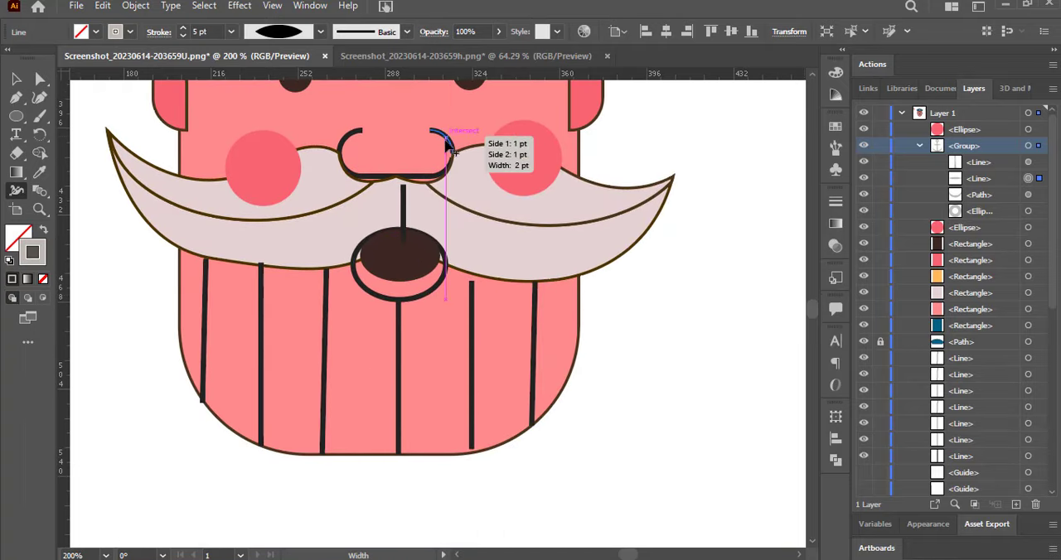
key(v)
click(471, 286)
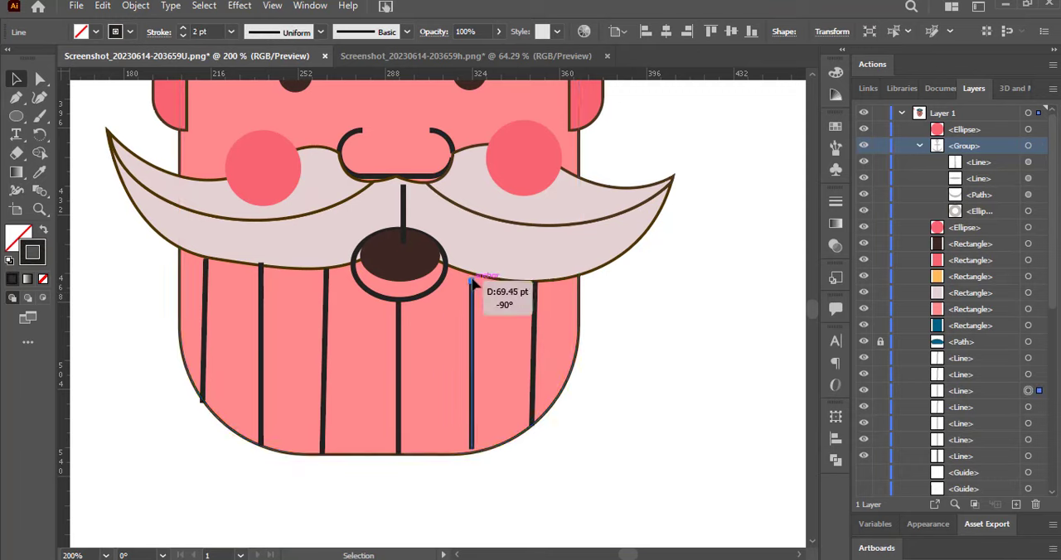
drag(472, 448, 472, 454)
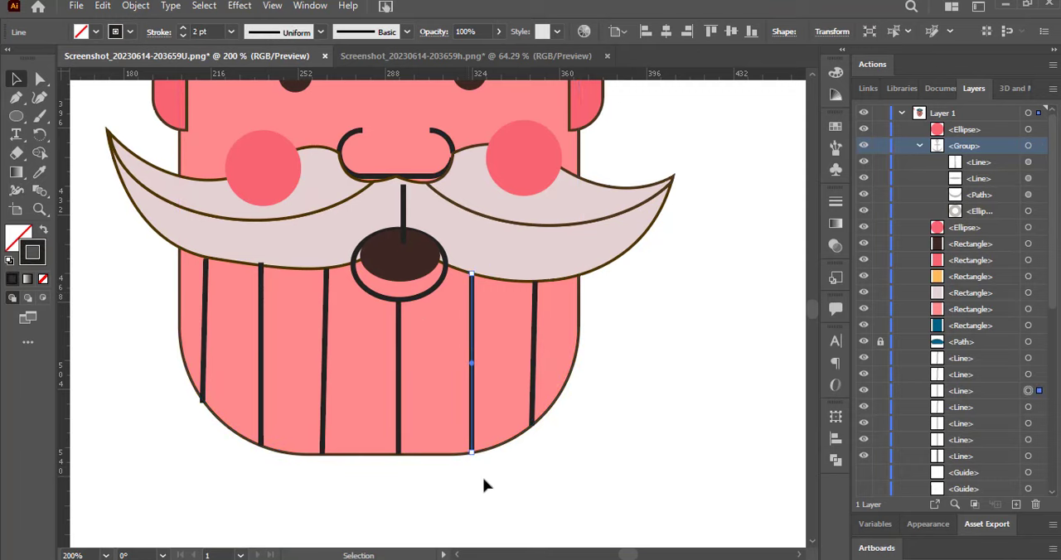
Lock the face path and shorten the leftmost beard line so it ends at the jaw outline.
click(181, 497)
click(196, 364)
scroll(911, 373, down, 10)
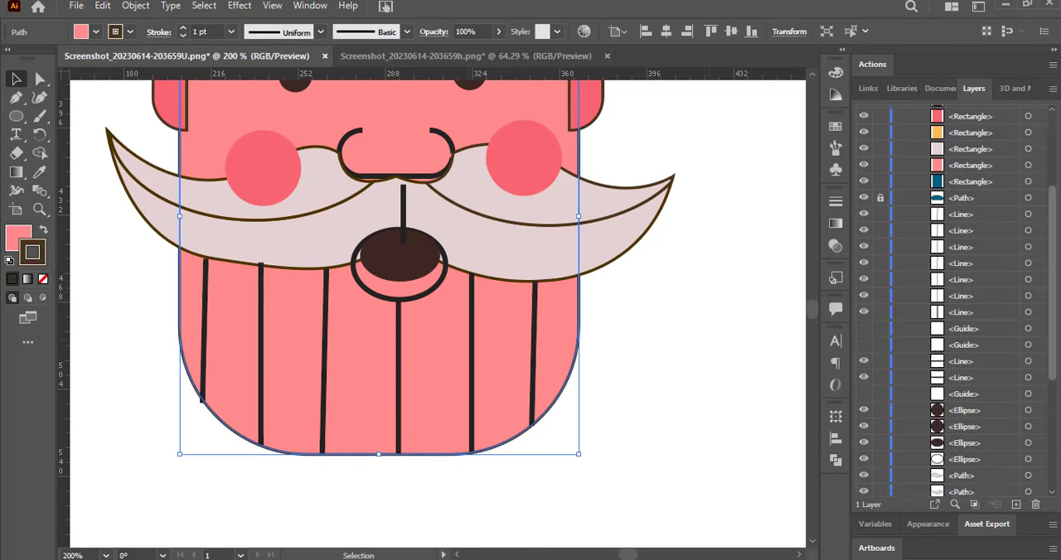
click(880, 440)
click(203, 398)
drag(202, 403, 204, 398)
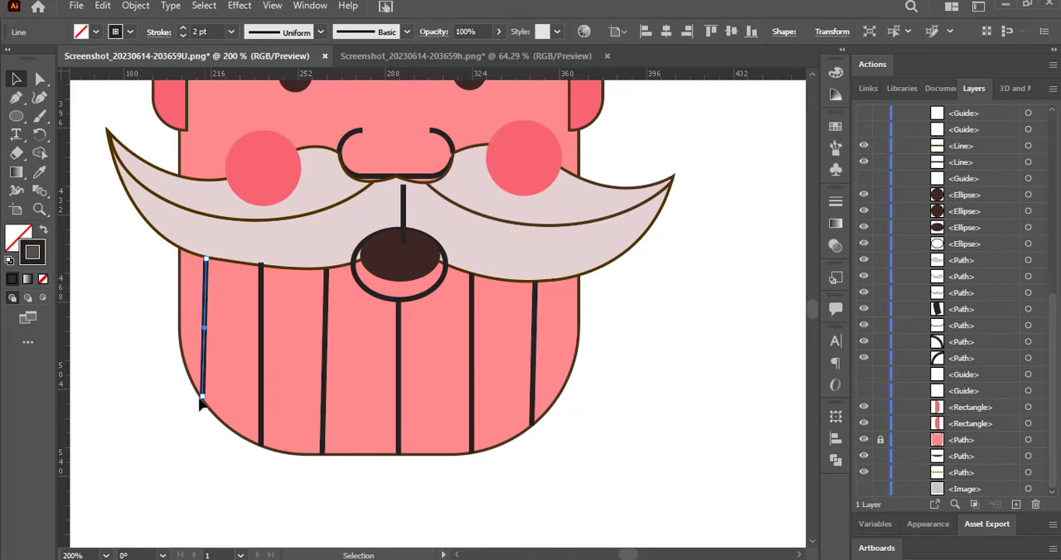
Select all six beard lines and set their stroke colour to brown 5E4203.
drag(188, 350, 535, 386)
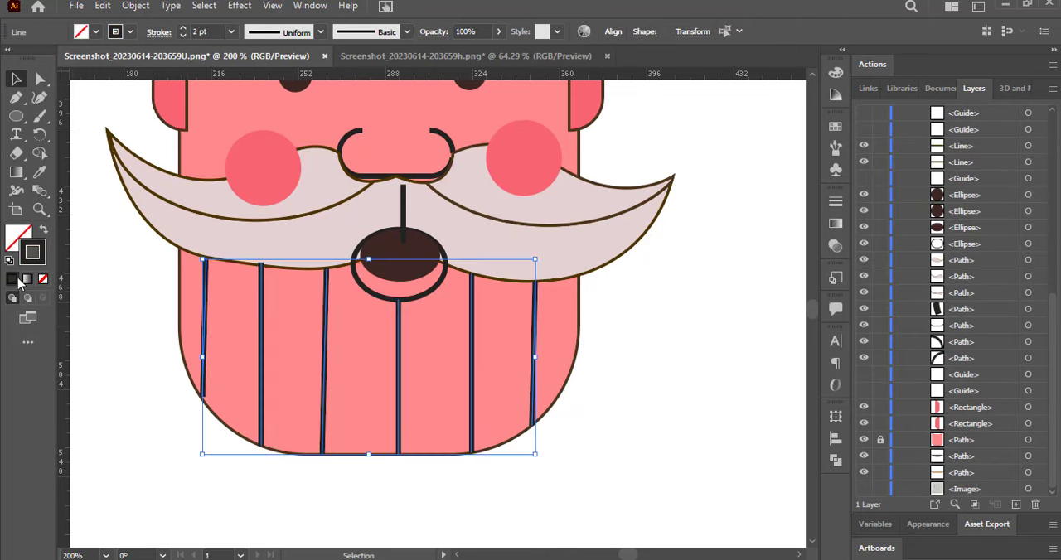
key(i)
double_click(33, 252)
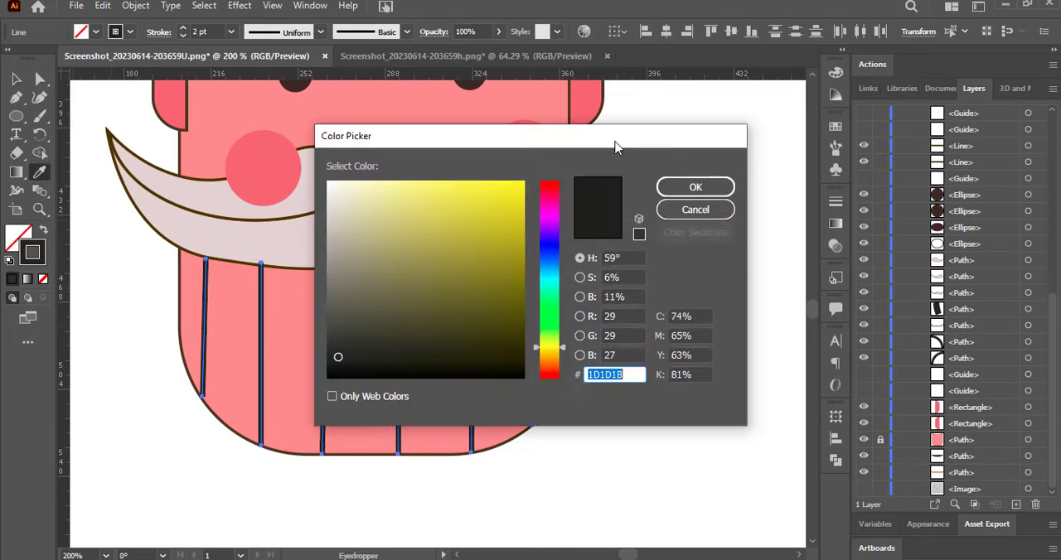
drag(390, 135, 566, 92)
text(5E4203)
click(849, 149)
click(16, 79)
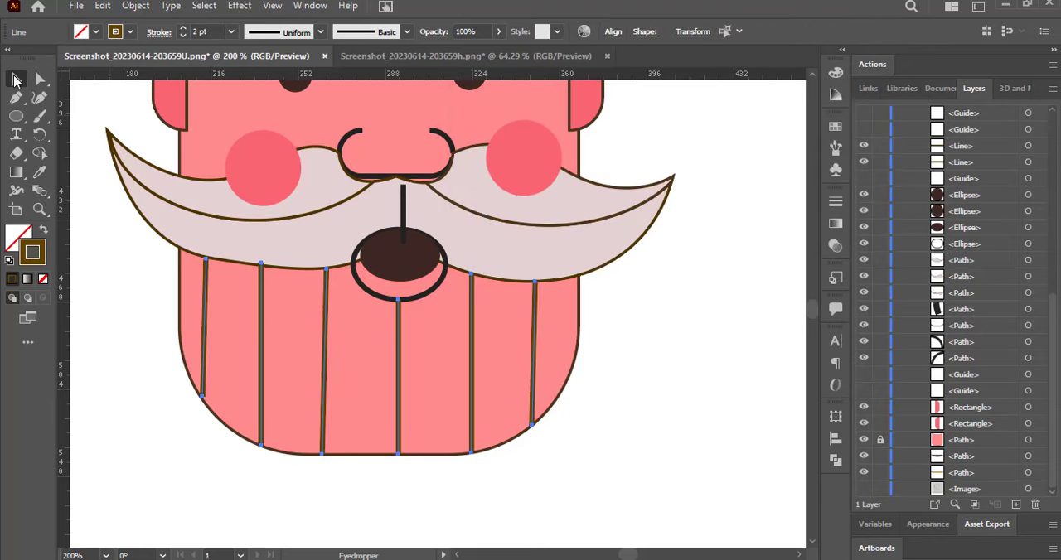
Lengthen the leftmost beard line slightly down to the jaw outline.
click(125, 348)
click(204, 386)
drag(203, 397, 203, 400)
click(157, 405)
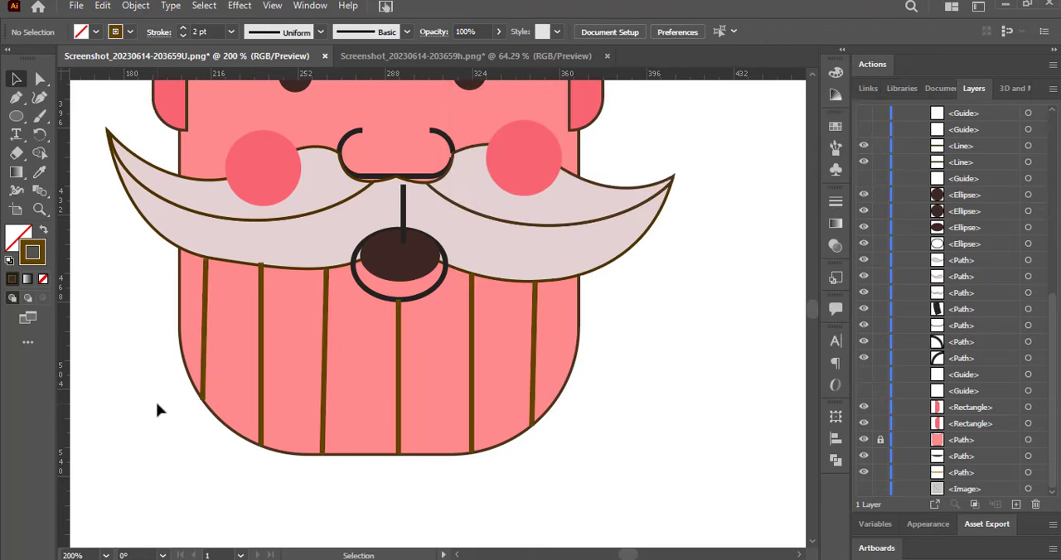
Make the lip ellipse slightly smaller to fit the mouth and extend the centre beard line up to its lower edge.
click(358, 286)
drag(447, 265, 440, 265)
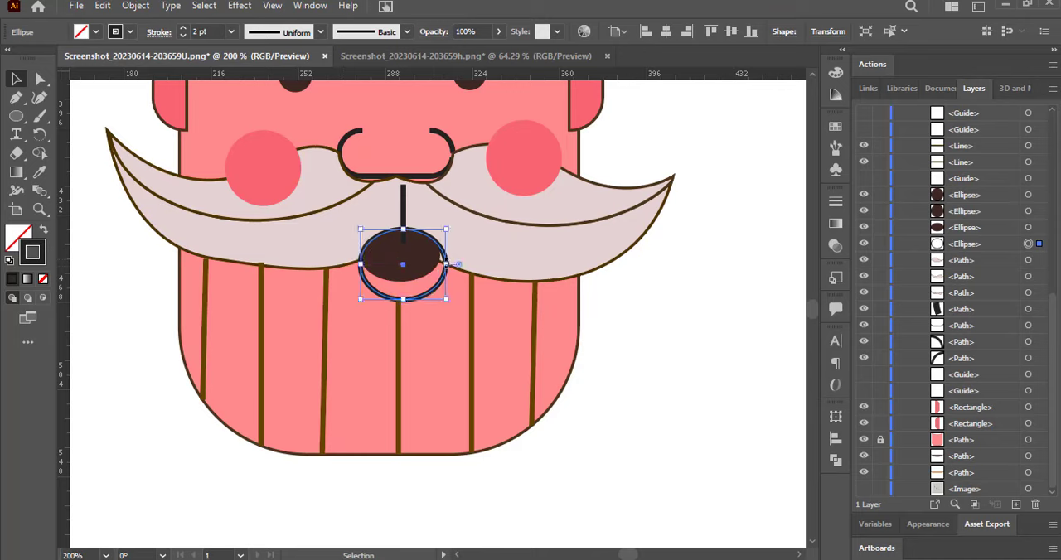
drag(401, 299, 401, 294)
drag(441, 262, 442, 262)
click(688, 299)
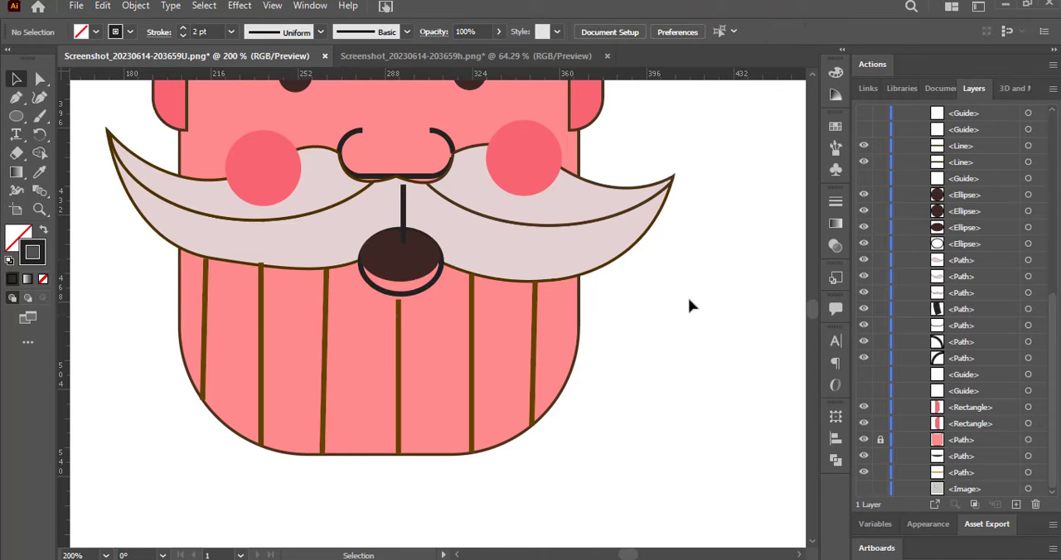
click(399, 307)
drag(398, 298, 400, 295)
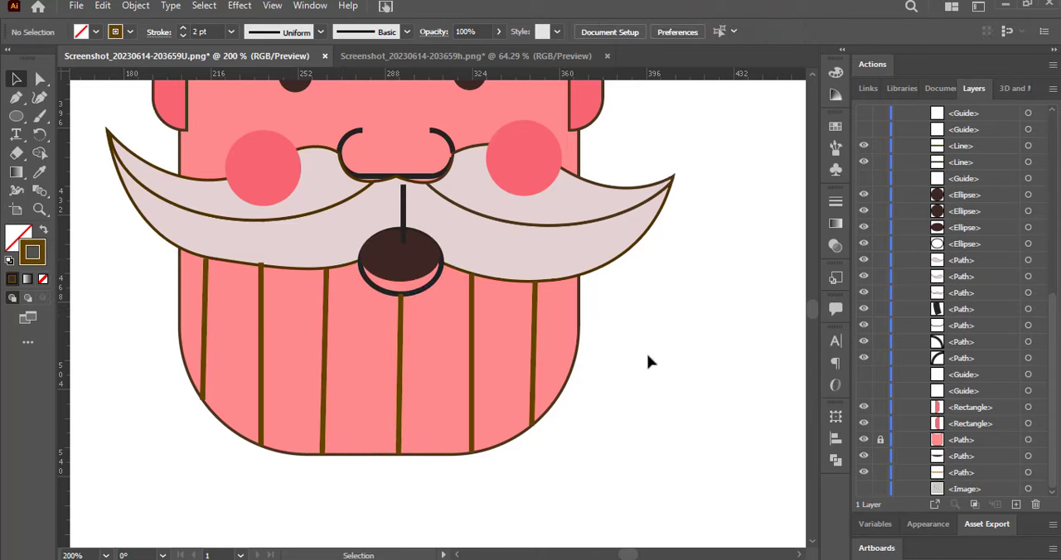
Move the moustache's vertical centre line up under the nose and give it the beard lines' brown stroke with the Eyedropper.
click(407, 203)
click(400, 212)
click(397, 213)
click(39, 173)
click(833, 96)
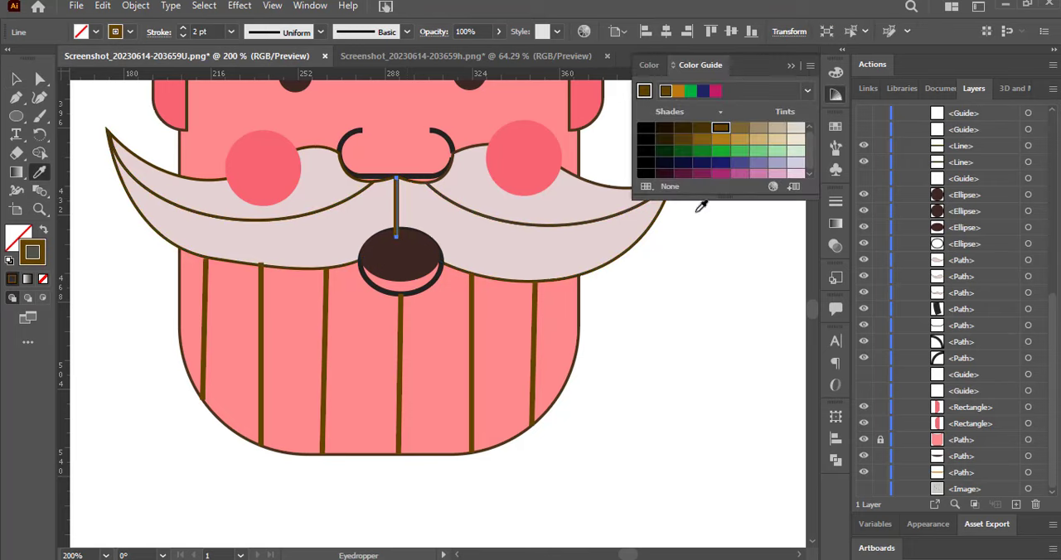
key(v)
Shorten the moustache's centre line to end at the mouth and lower it in the stacking order to just above the mouth ellipse.
drag(1052, 357, 1052, 273)
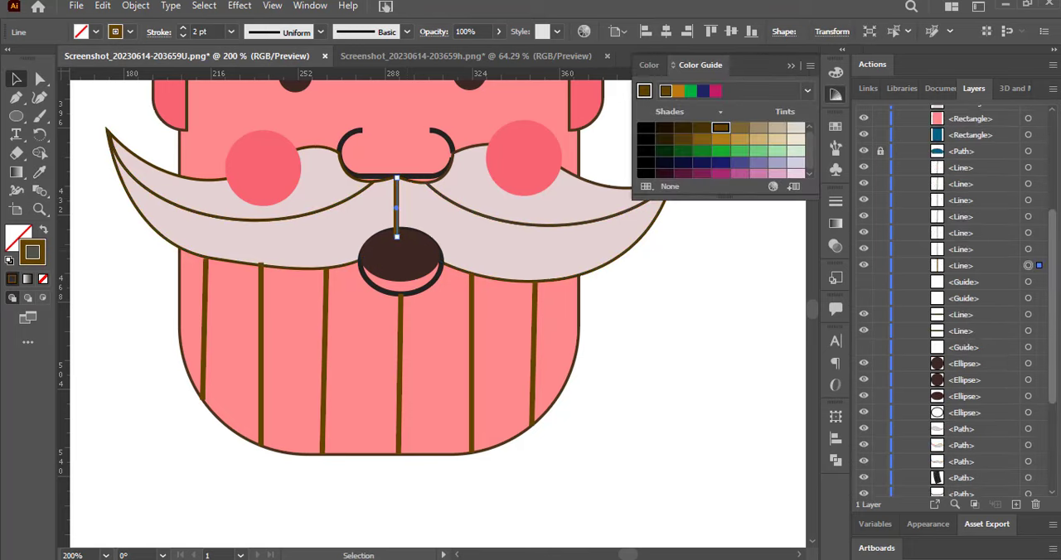
drag(397, 237, 397, 224)
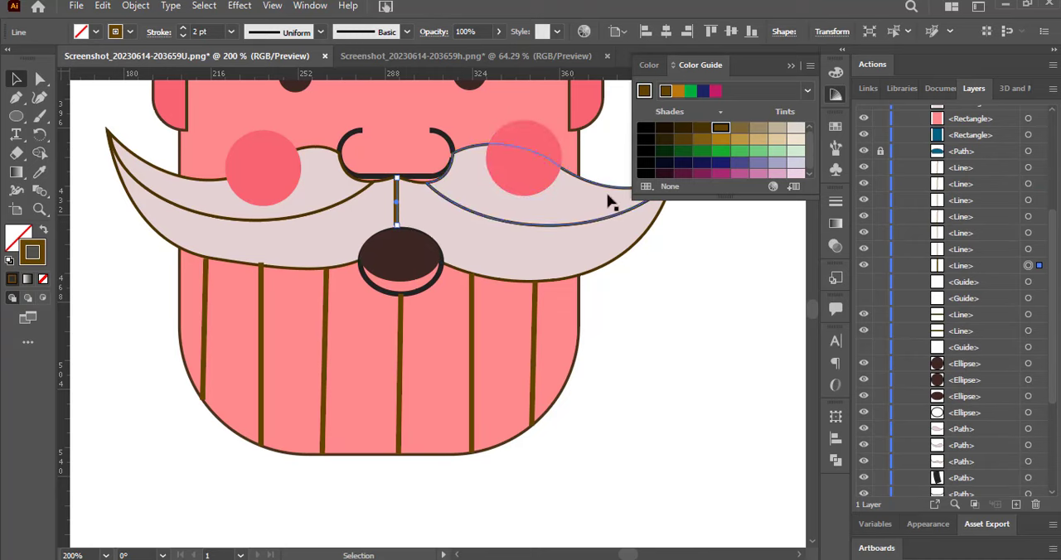
drag(988, 266, 976, 389)
click(735, 336)
Taper the moustache's centre line to a point at its lower end with the Width tool.
click(398, 195)
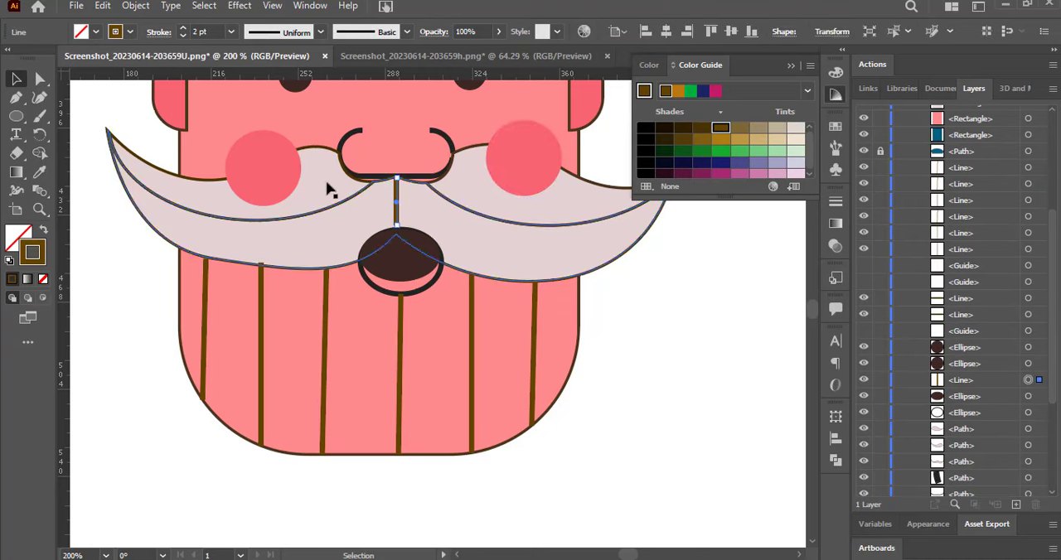
click(17, 196)
drag(397, 225, 402, 225)
click(15, 78)
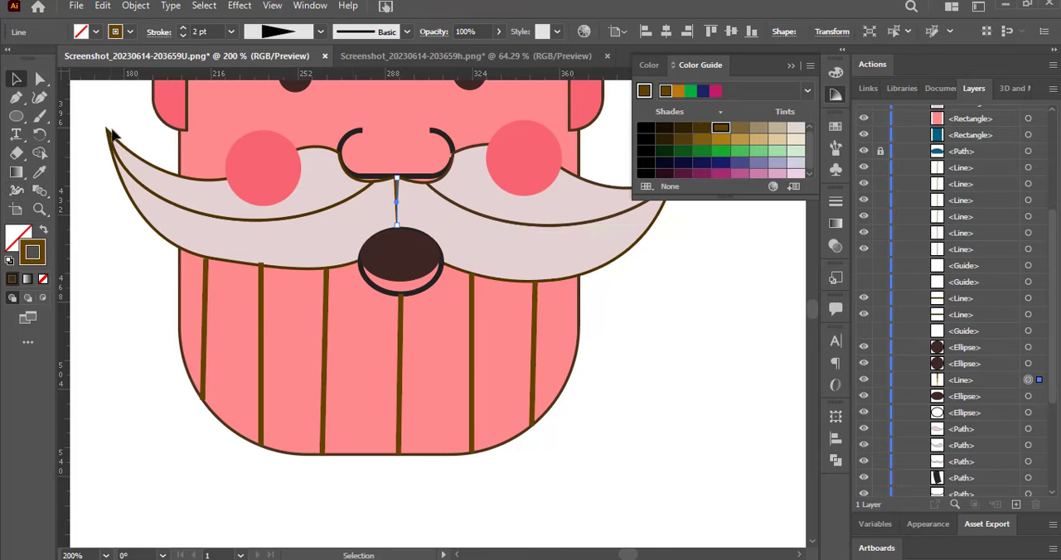
Move both round pink cheeks behind the moustache in the stacking order.
click(350, 143)
click(271, 168)
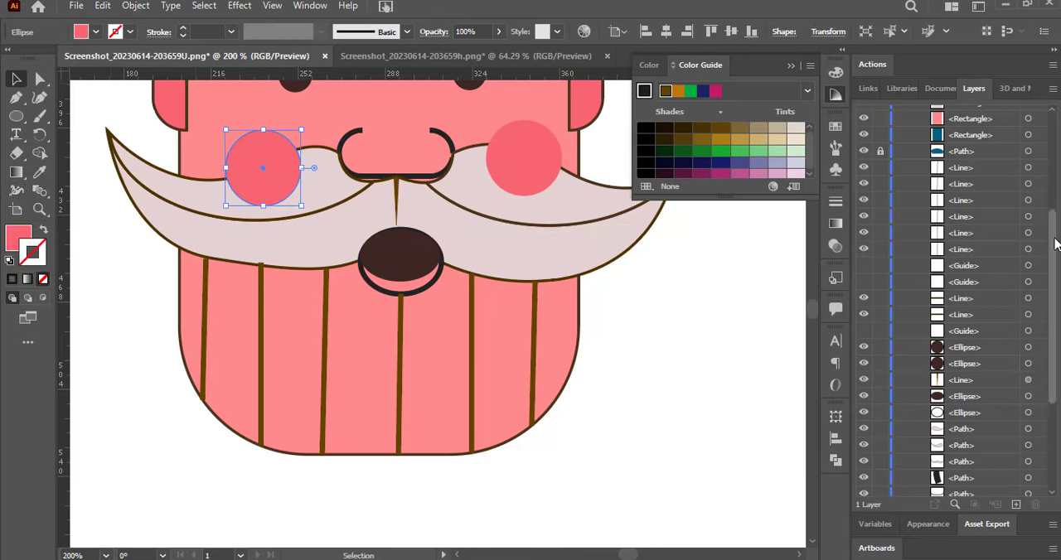
scroll(1053, 249, up, 5)
drag(992, 131, 987, 468)
scroll(1000, 217, up, 4)
scroll(995, 249, down, 6)
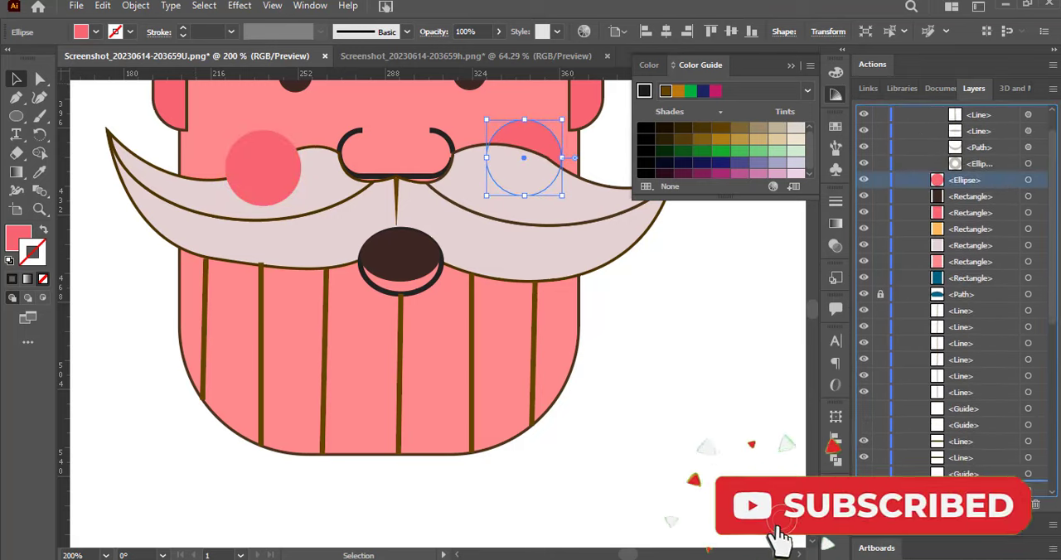
drag(984, 466, 983, 465)
Draw a small freckle circle below and outside the left eye with the ear's pink fill and no stroke.
drag(811, 308, 811, 304)
click(813, 541)
click(813, 541)
click(587, 304)
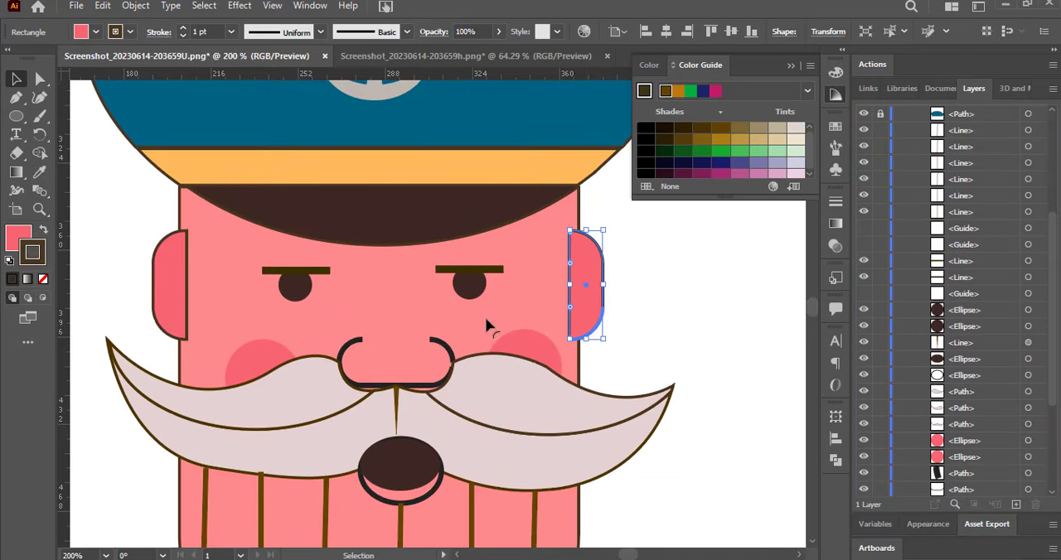
click(14, 117)
drag(226, 301, 236, 312)
click(127, 32)
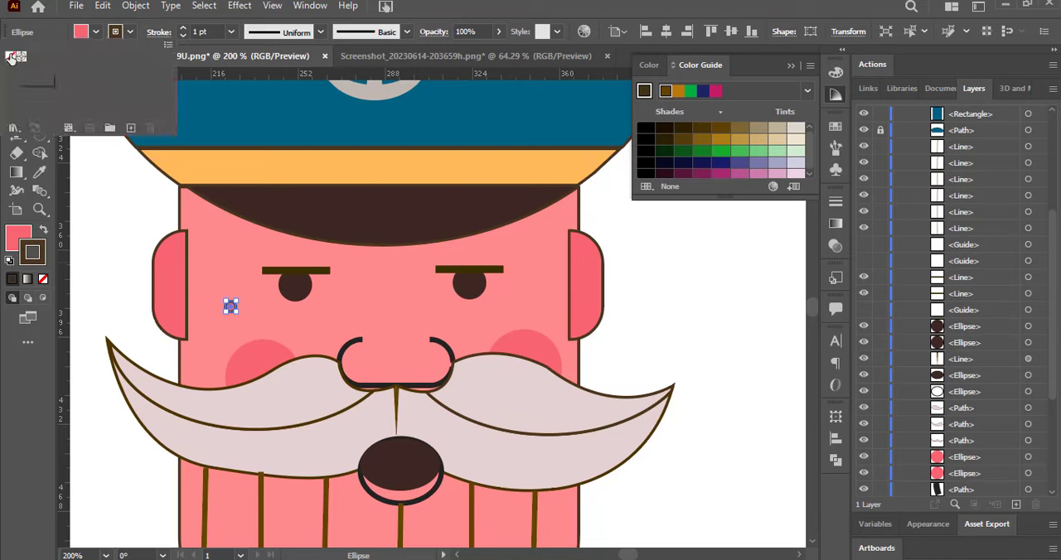
click(10, 57)
click(16, 78)
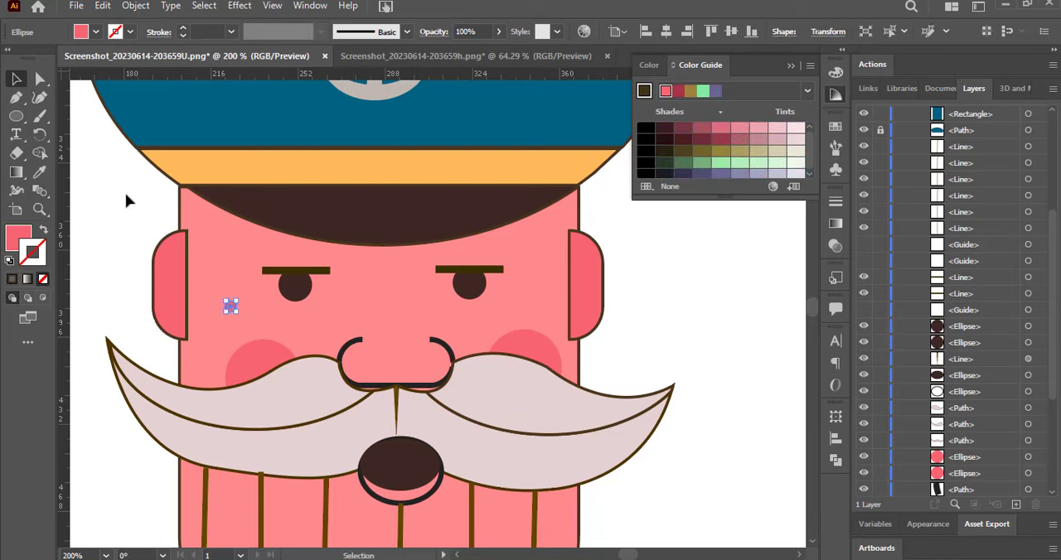
Duplicate the freckle twice, placing the copies below the right eye and further out on the right cheek.
click(124, 202)
drag(230, 306, 461, 319)
drag(461, 320, 511, 307)
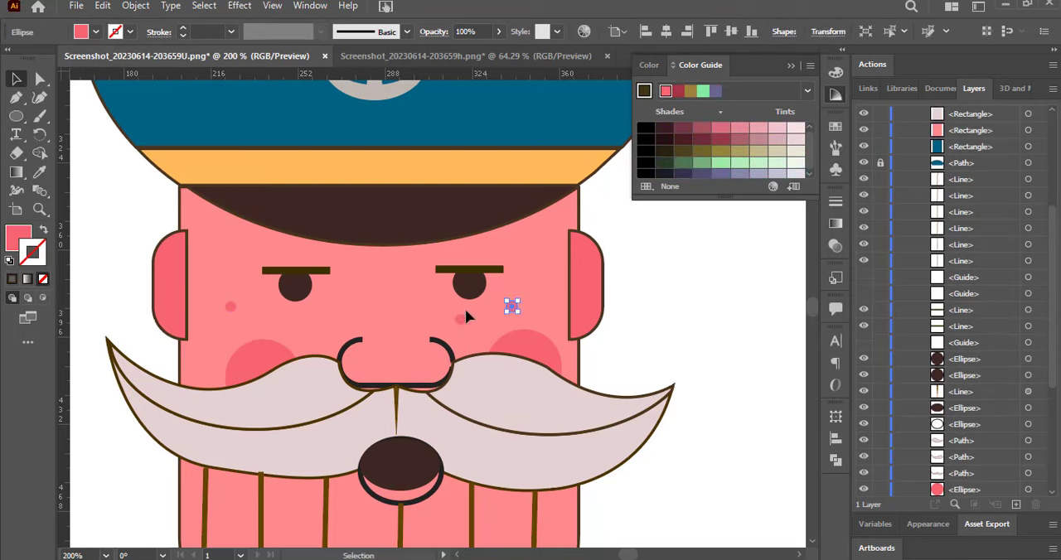
Duplicate the freckle by the left eye as a smaller dot just inside and slightly below it.
drag(230, 307, 256, 314)
click(103, 206)
Reshape the nose's straight base line by raising its middle anchor point into a small central peak.
drag(815, 311, 815, 312)
click(421, 243)
click(40, 79)
drag(432, 246, 397, 243)
click(338, 244)
click(362, 244)
click(397, 243)
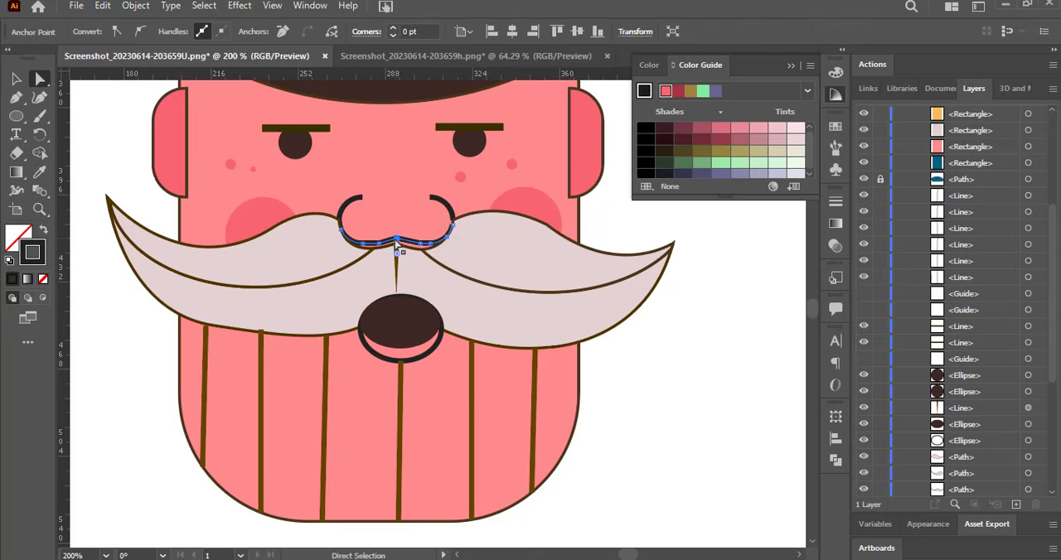
click(16, 79)
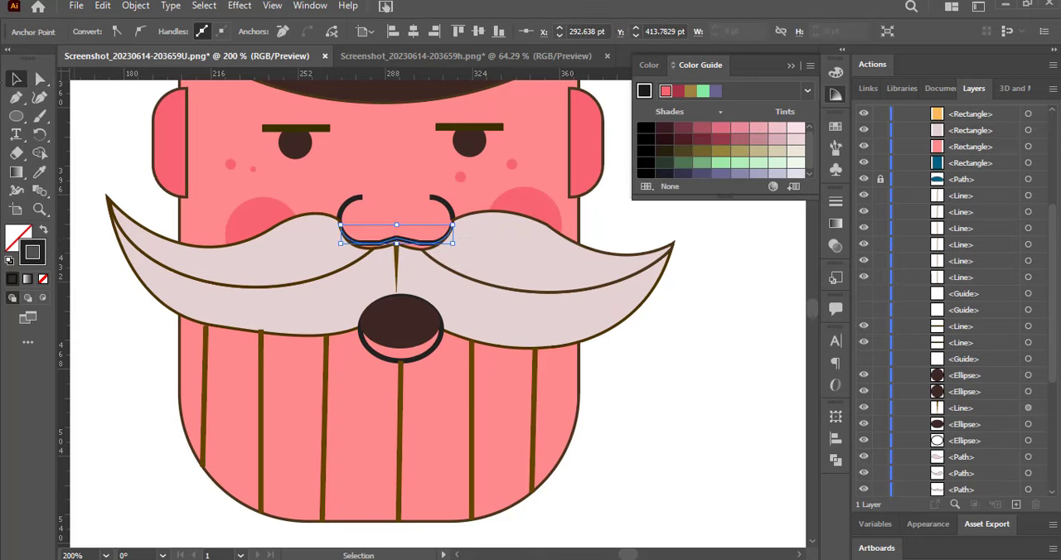
click(132, 136)
click(375, 245)
click(119, 154)
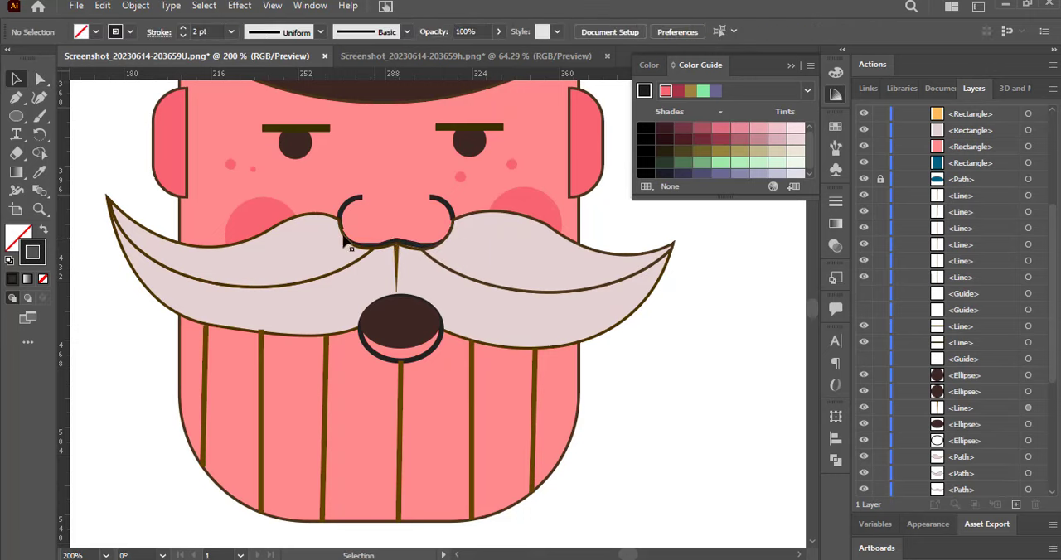
Narrow the nose's base curve slightly, then shift and rotate both nostril arcs inward to meet its ends.
click(369, 246)
drag(452, 236, 450, 240)
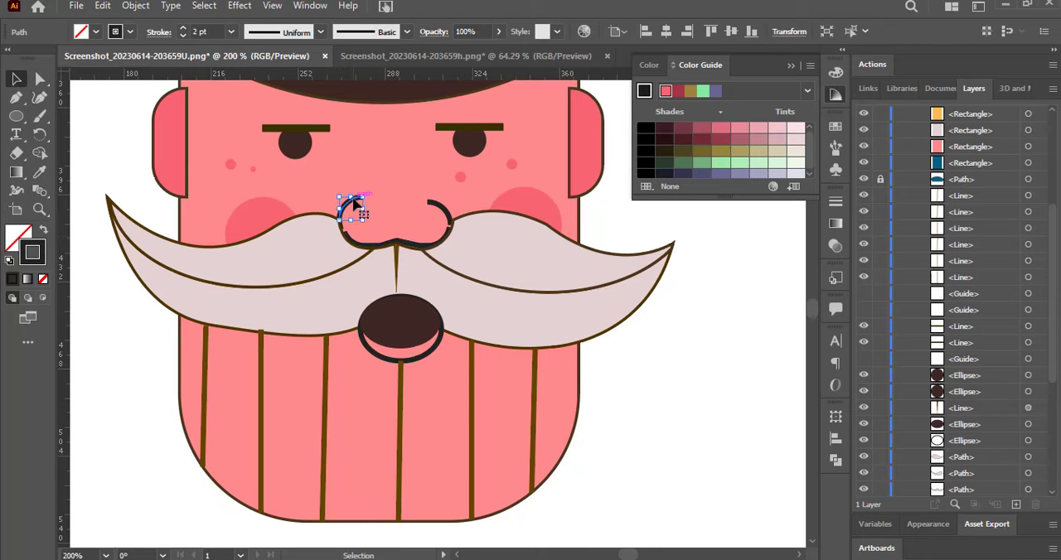
click(367, 222)
click(365, 207)
click(133, 177)
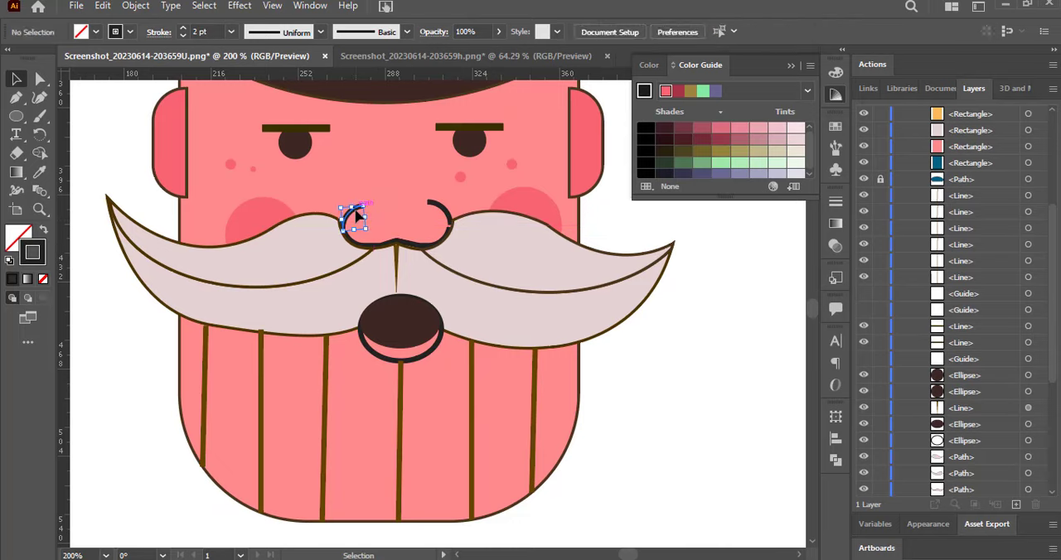
click(350, 218)
drag(368, 231, 375, 218)
click(476, 220)
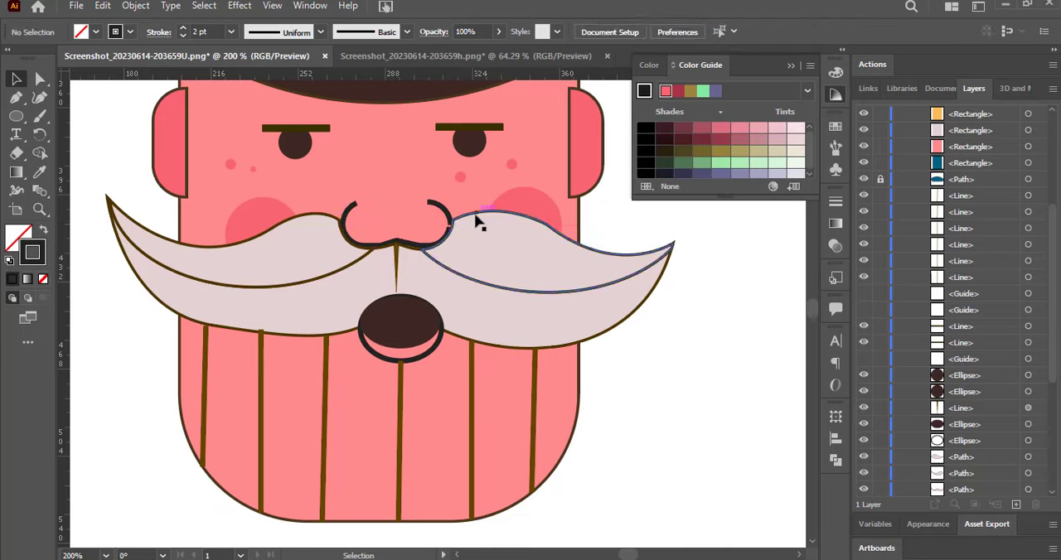
click(426, 224)
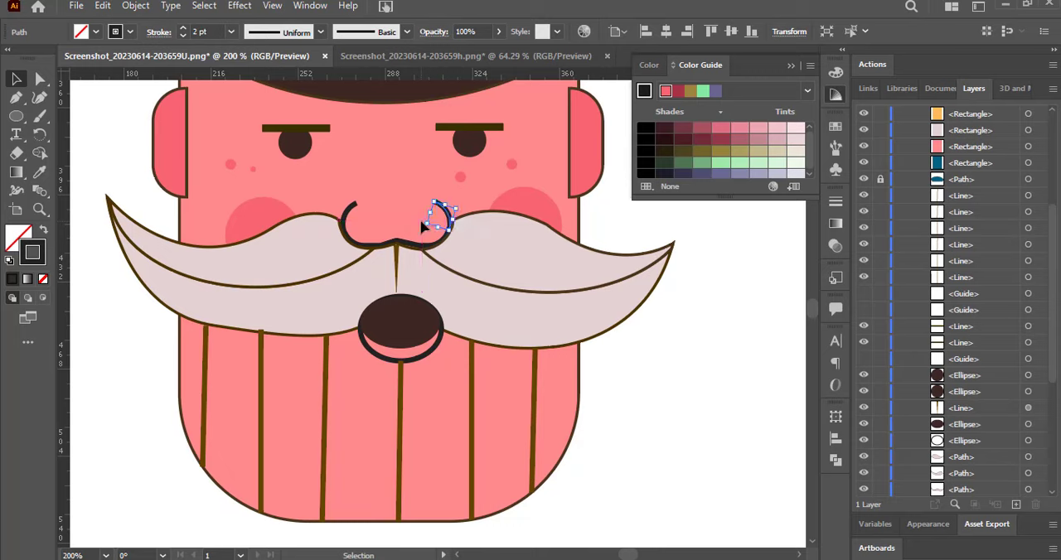
click(105, 367)
Round the corners of the nose's base curve so the central peak blends smoothly.
click(380, 243)
click(41, 82)
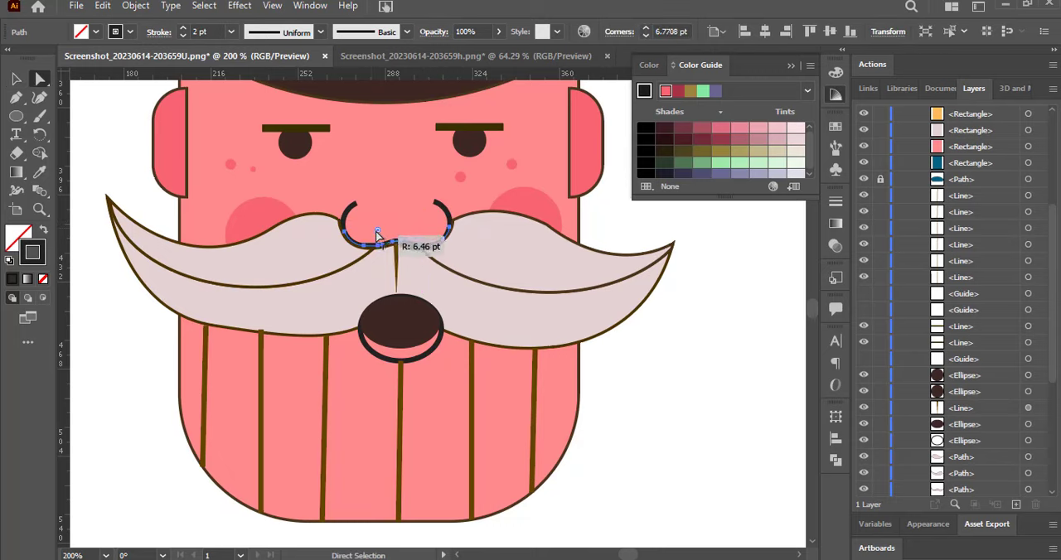
drag(372, 240, 384, 210)
click(129, 150)
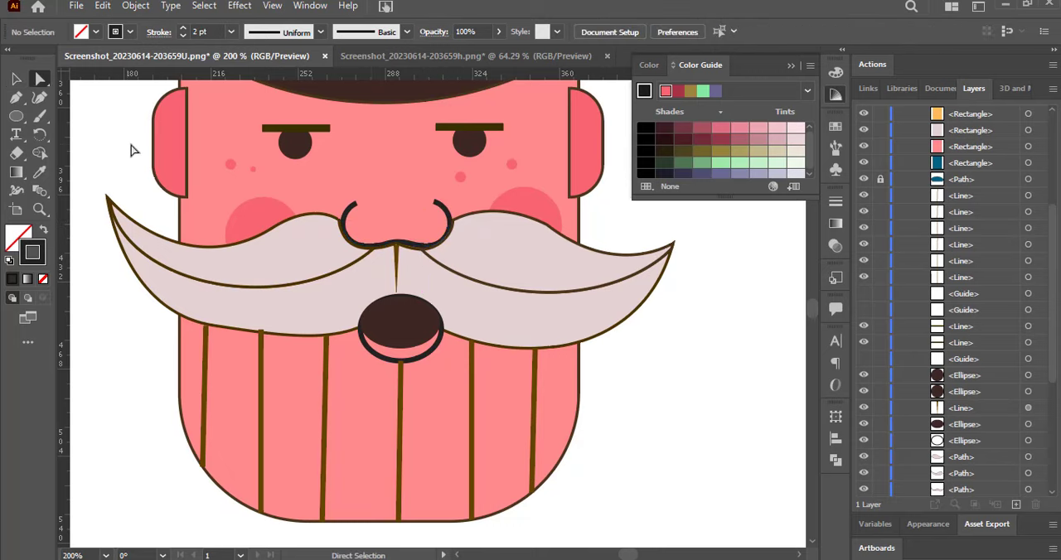
click(437, 243)
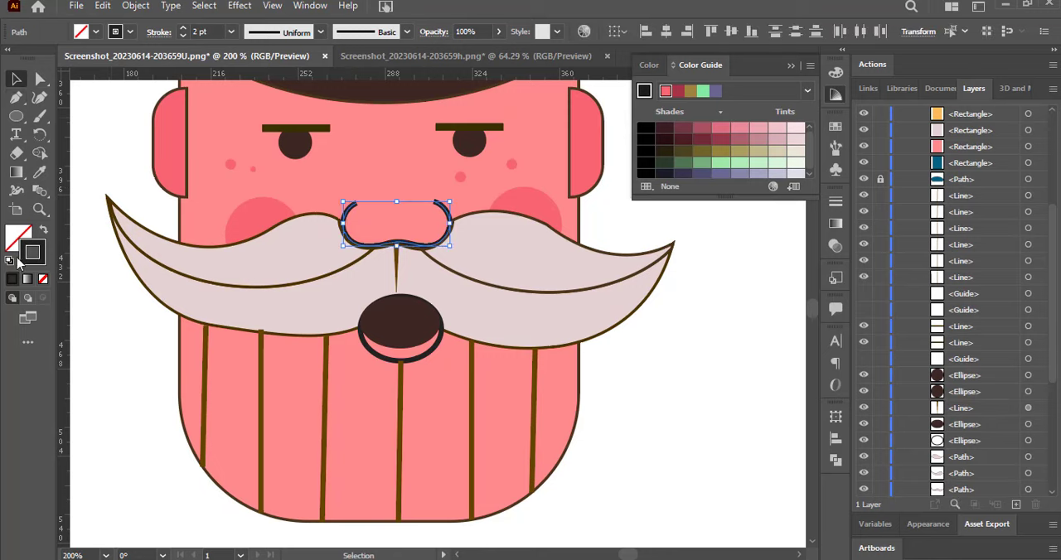
key(i)
key(v)
click(108, 135)
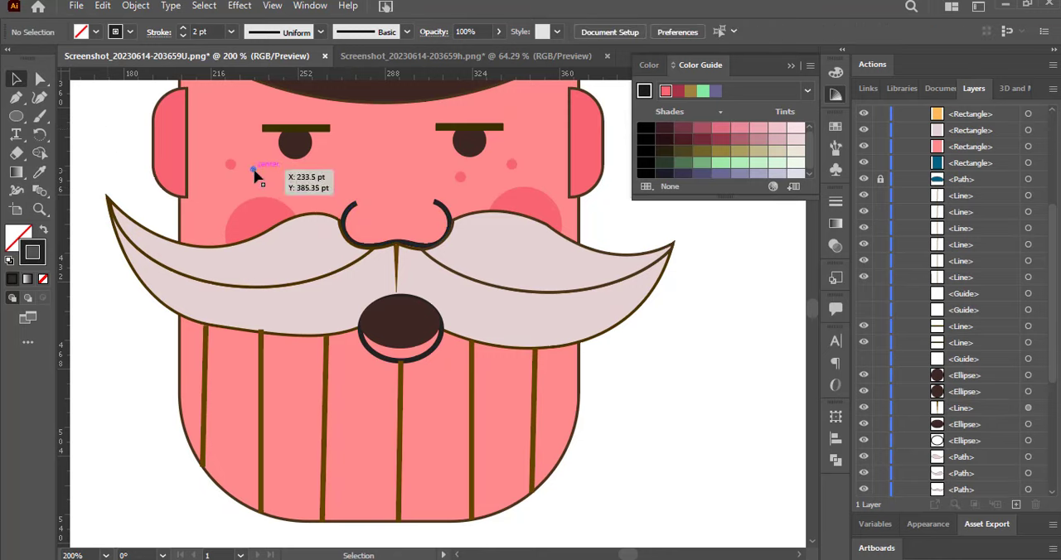
Place a small highlight circle with a pale pink fill on the left pupil and duplicate it onto the right pupil.
drag(302, 145, 301, 144)
double_click(18, 237)
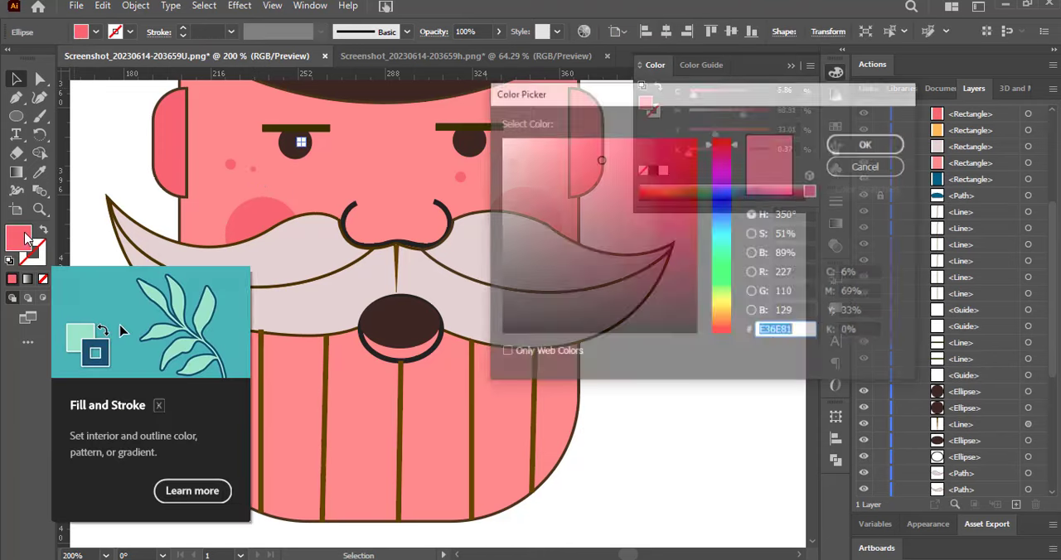
key(Return)
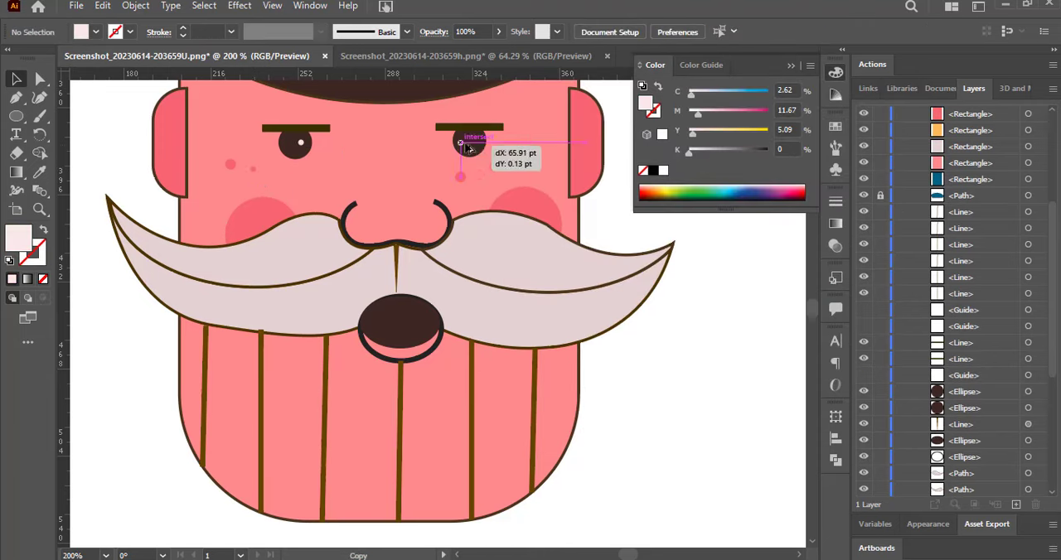
drag(479, 148, 478, 144)
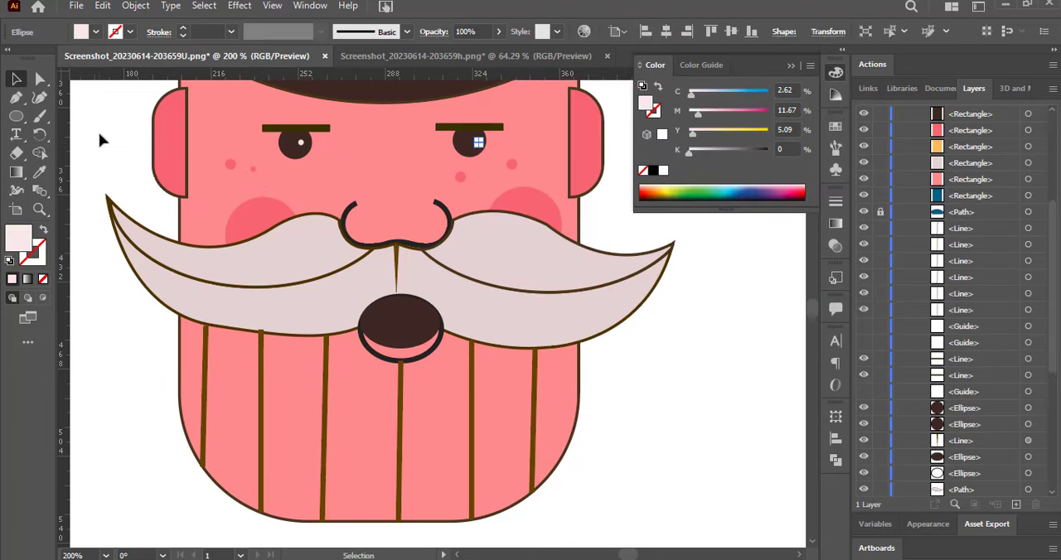
Give the outer mouth ellipse no fill and a dark brown stroke.
click(427, 360)
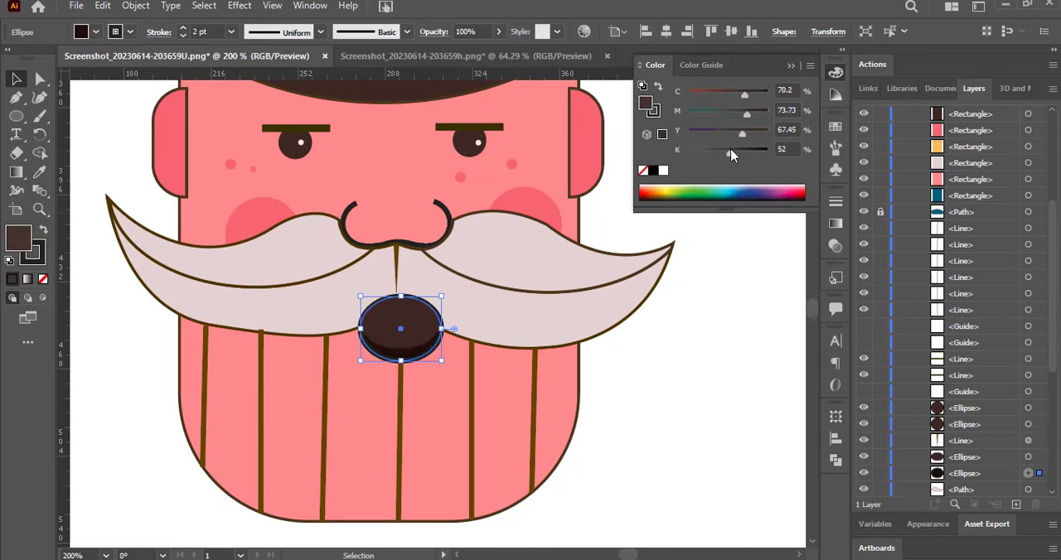
click(663, 171)
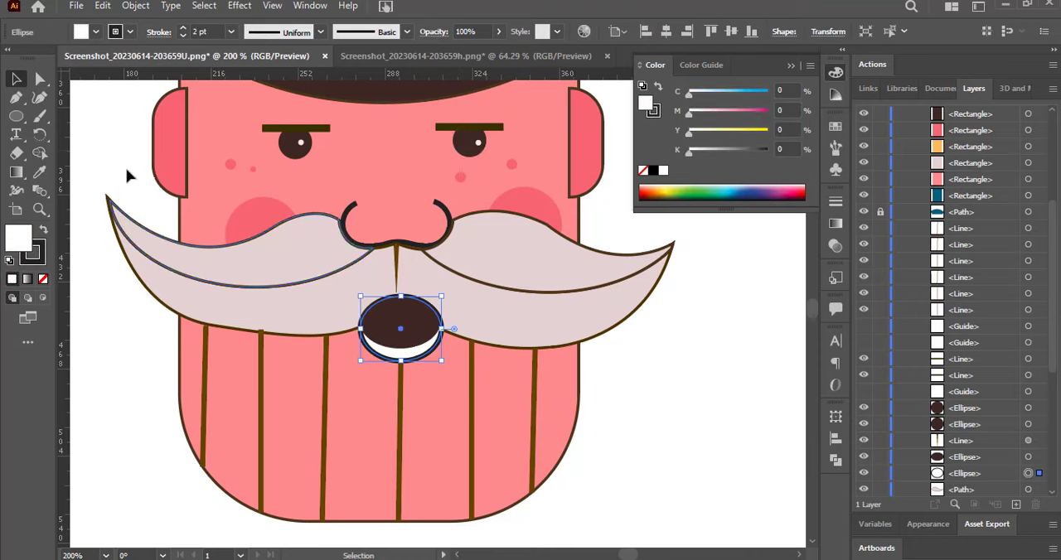
click(671, 190)
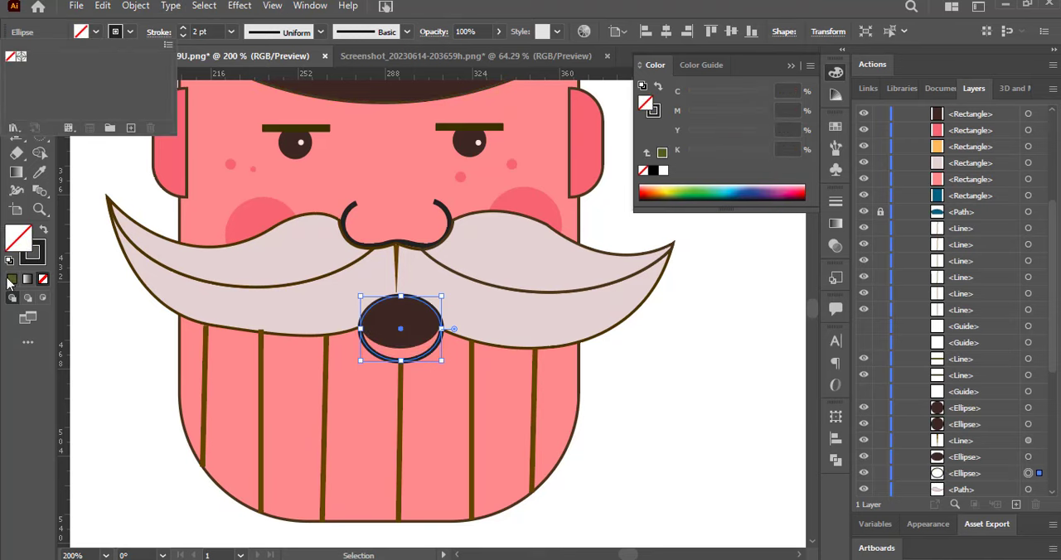
double_click(39, 258)
click(854, 167)
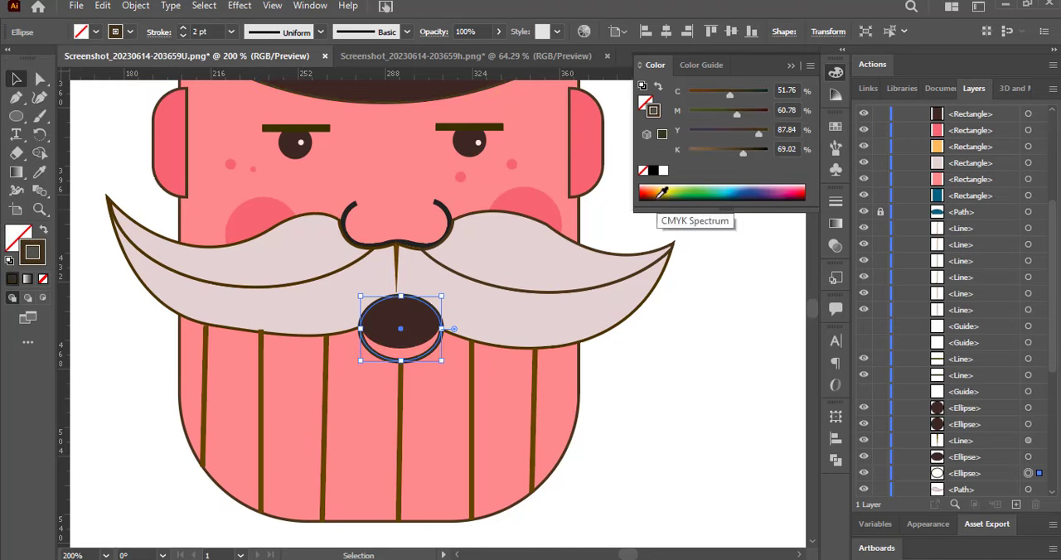
Thicken the moustache outlines to a 2 pt stroke.
click(639, 260)
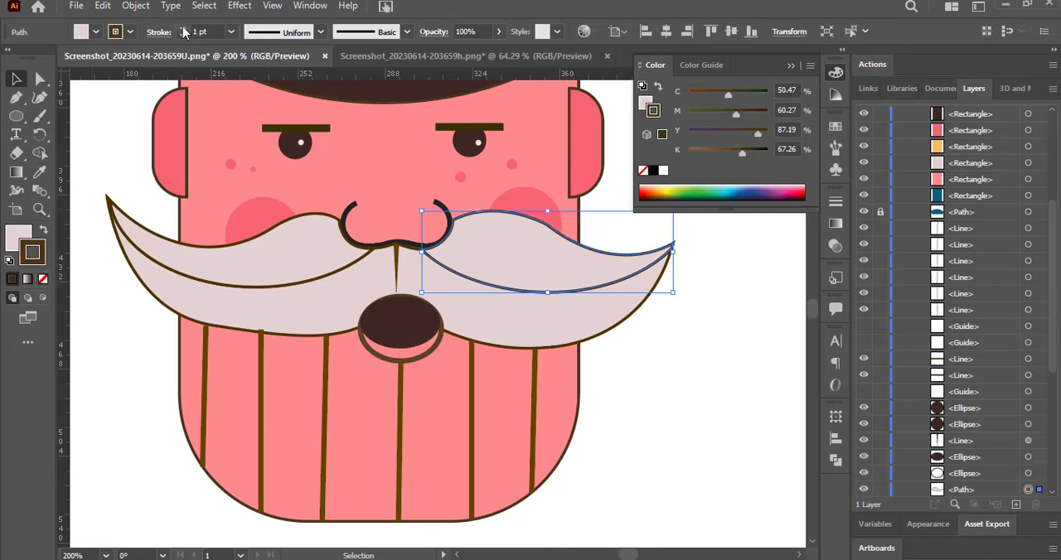
click(125, 217)
click(108, 134)
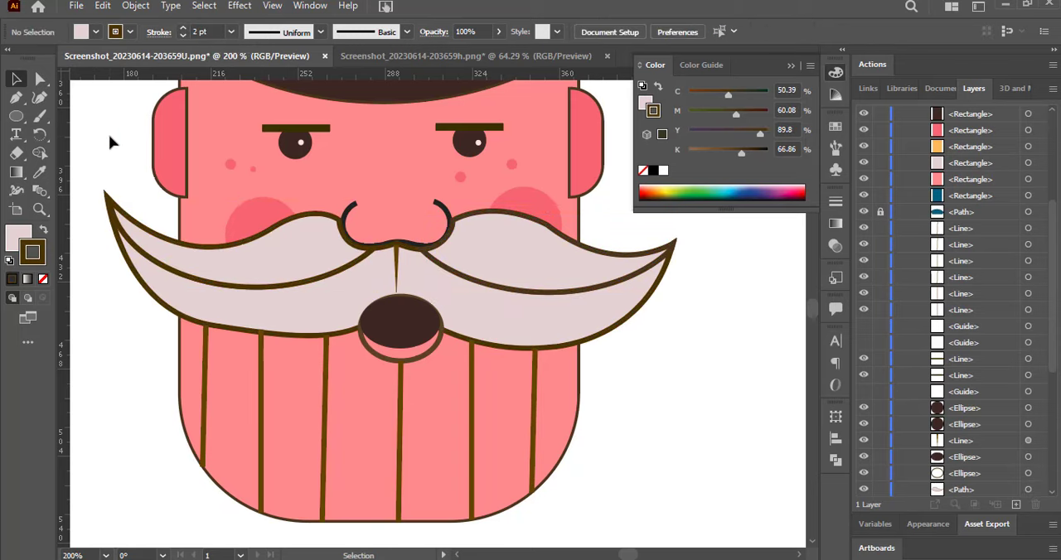
Move both ear shapes behind the face shape in the stacking order.
ctrl+alt+click(776, 309)
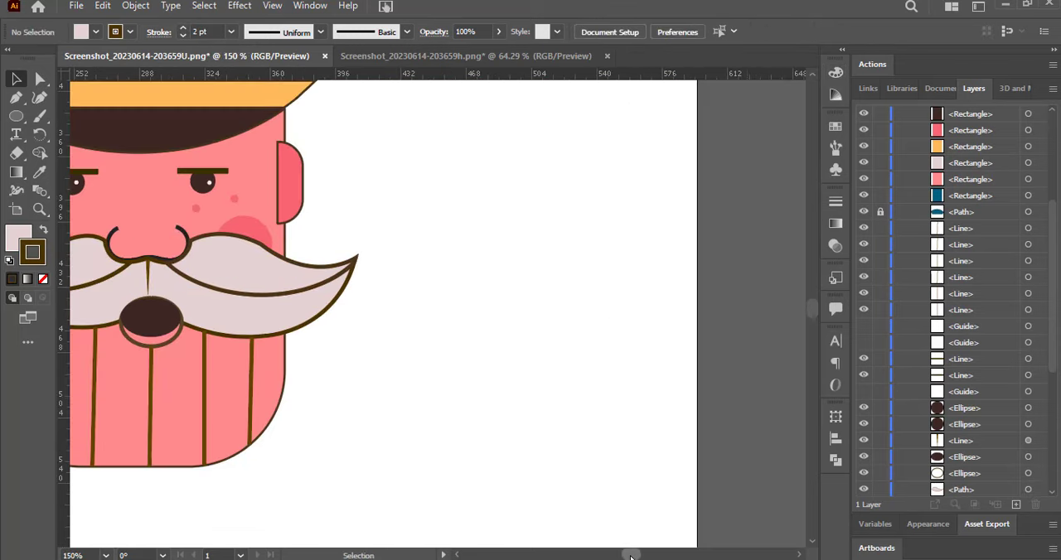
drag(630, 557, 626, 556)
drag(812, 312, 804, 307)
click(667, 249)
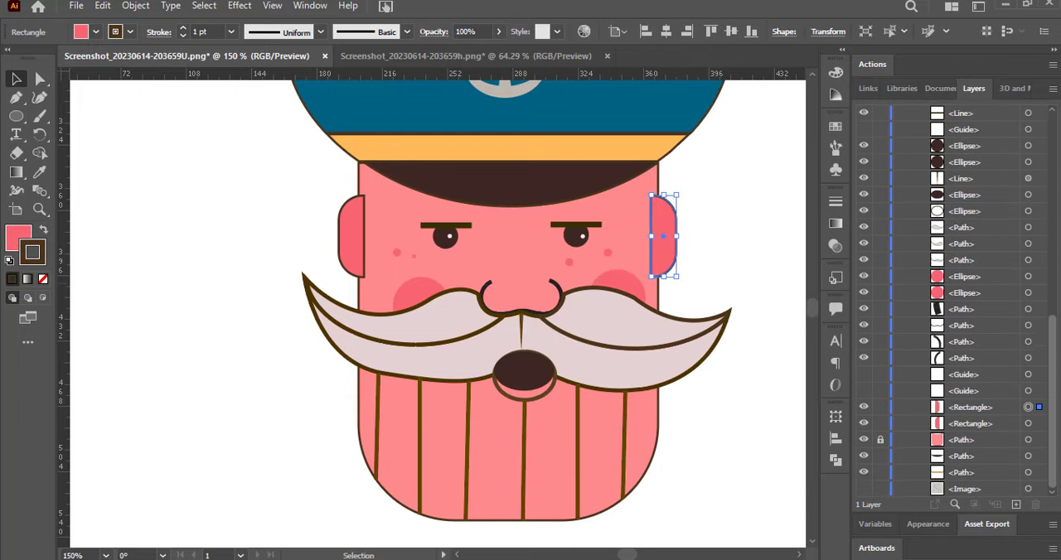
drag(957, 408, 970, 430)
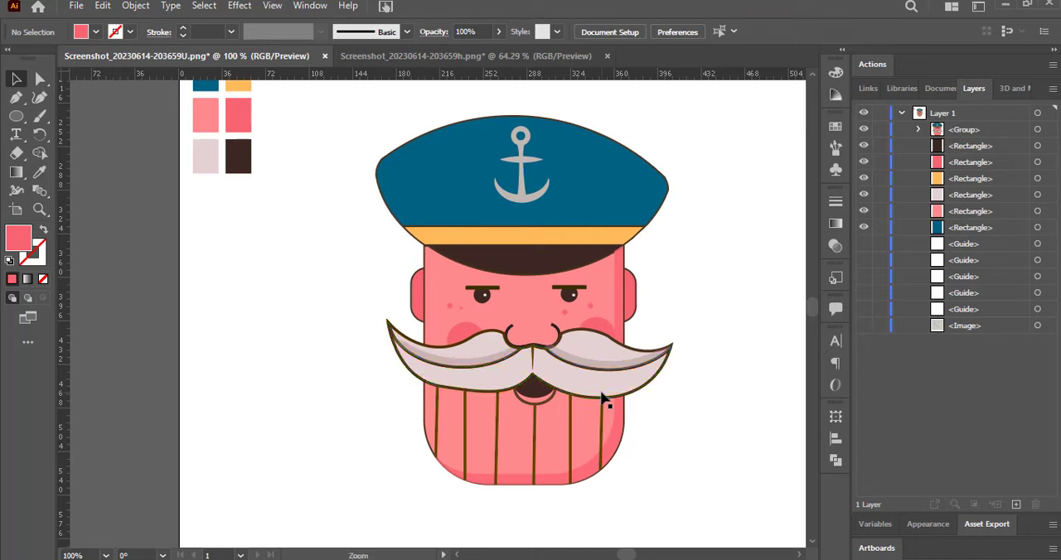
Move the grouped sailor head upward on the artboard.
ctrl+alt+click(603, 399)
ctrl+alt+click(603, 394)
drag(639, 553, 629, 552)
drag(815, 322, 817, 317)
drag(494, 358, 499, 303)
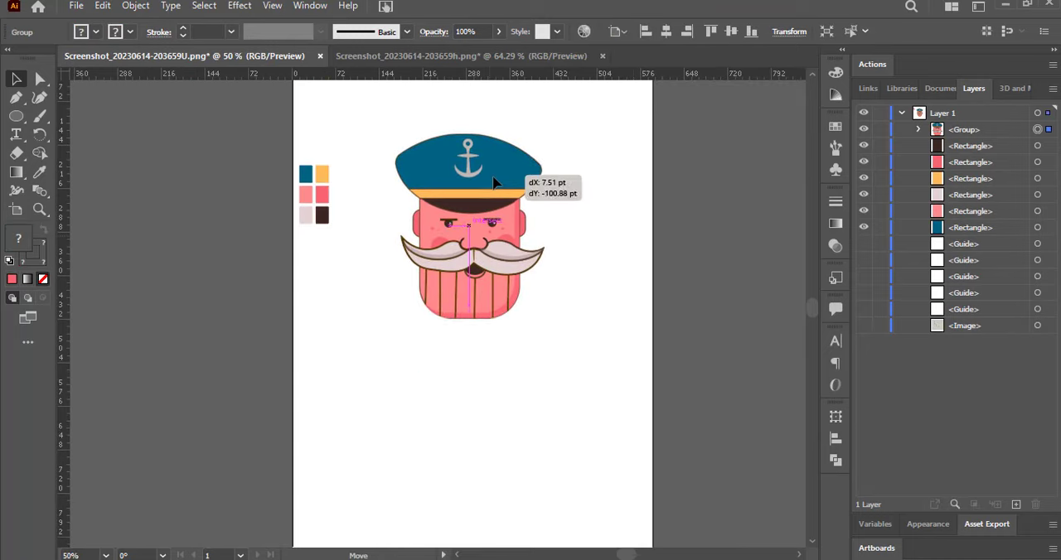
click(485, 385)
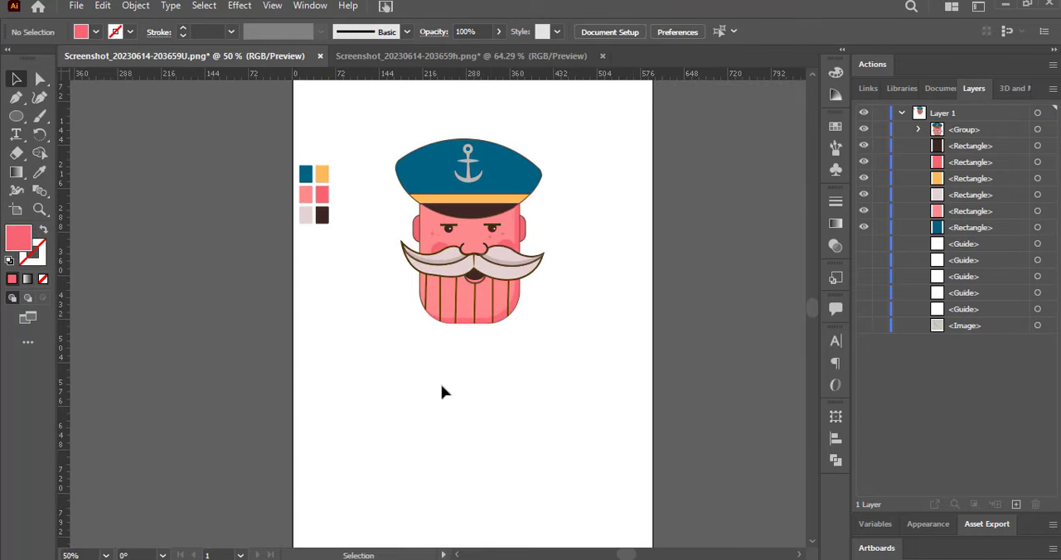
Set the face shape's outline inside the group to a 2 pt stroke.
click(436, 218)
click(918, 130)
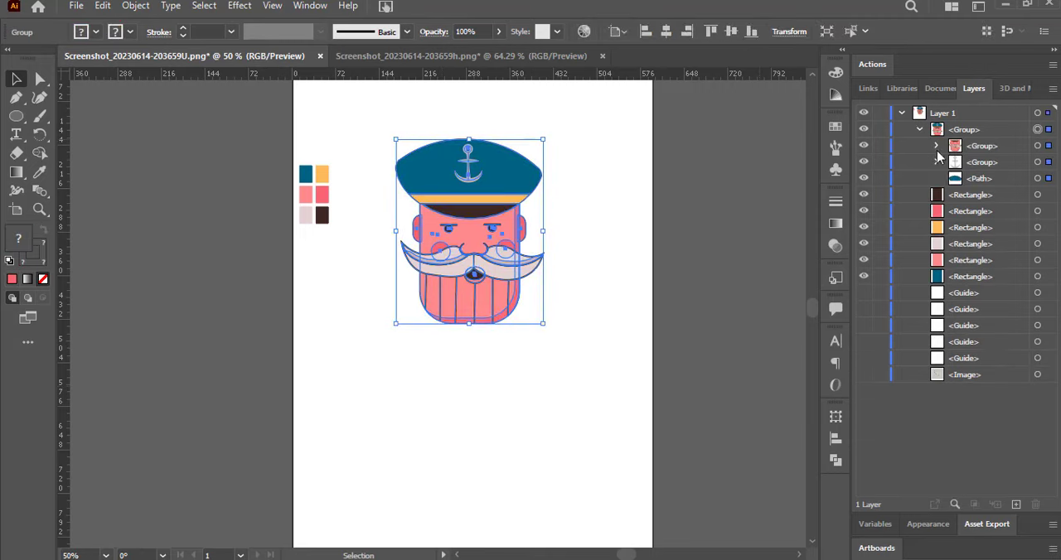
click(935, 146)
drag(1054, 206, 1052, 355)
click(1027, 324)
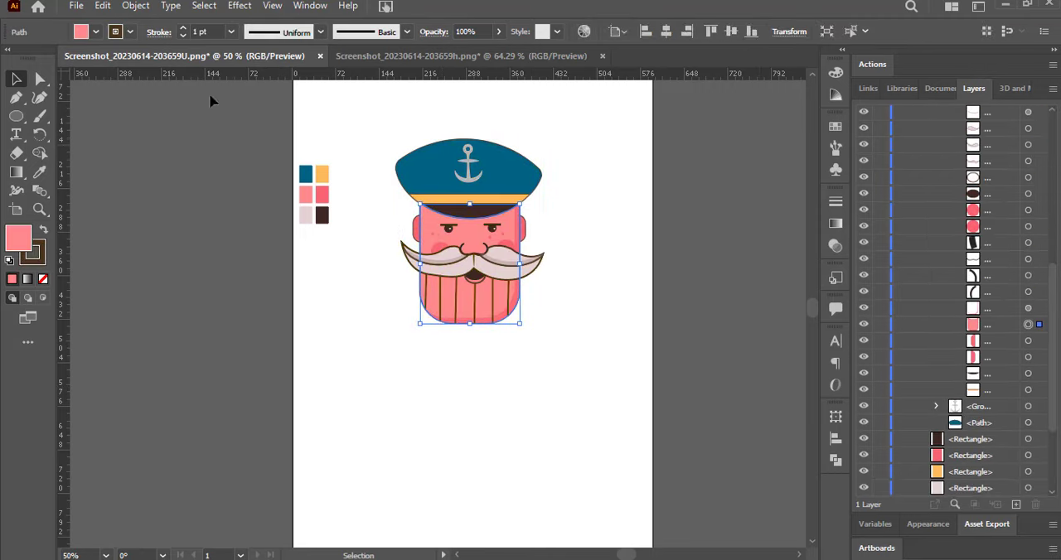
click(457, 321)
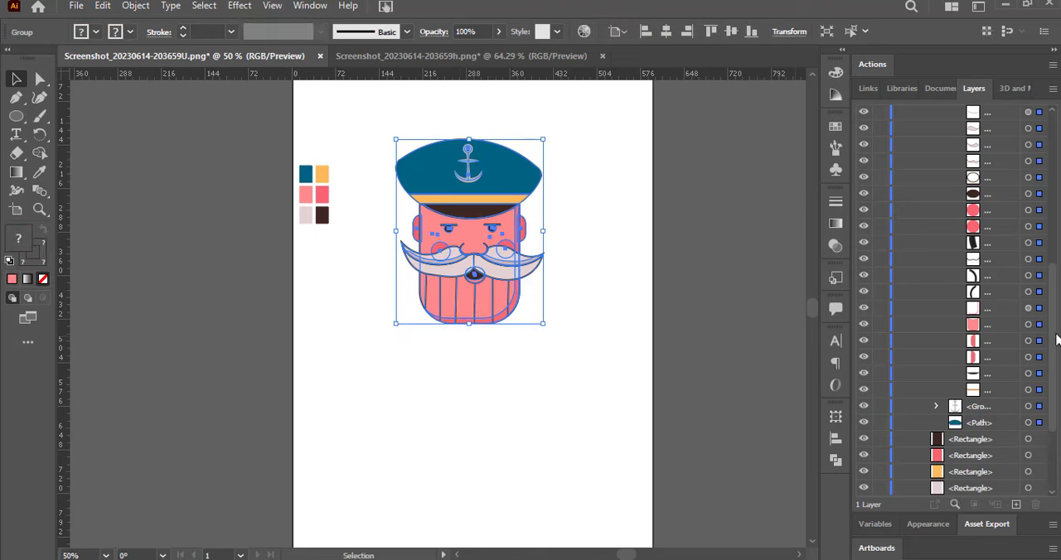
scroll(953, 339, up, 6)
scroll(961, 348, down, 6)
click(775, 355)
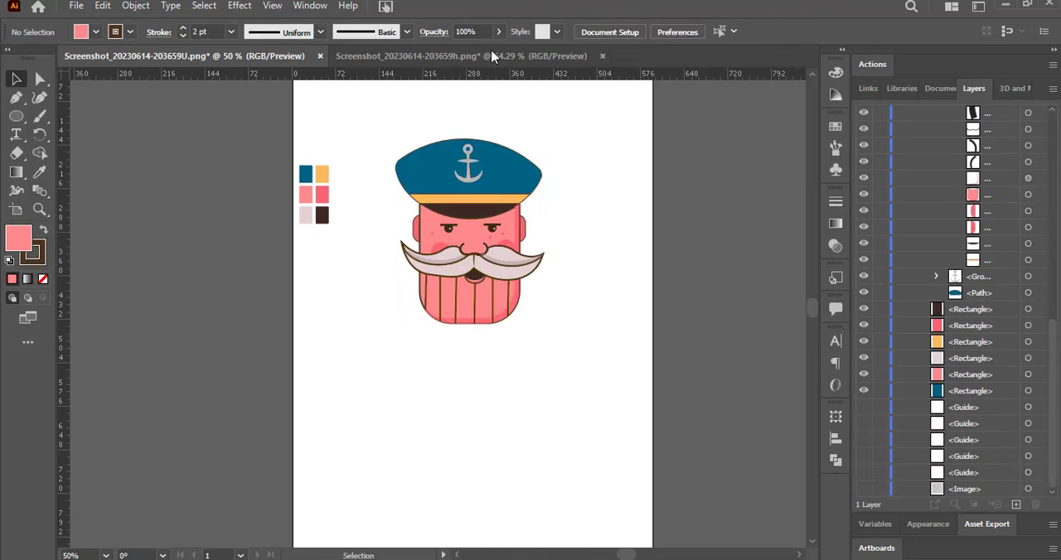
Set the blue cap crown's outline to a 2 pt stroke.
click(1027, 294)
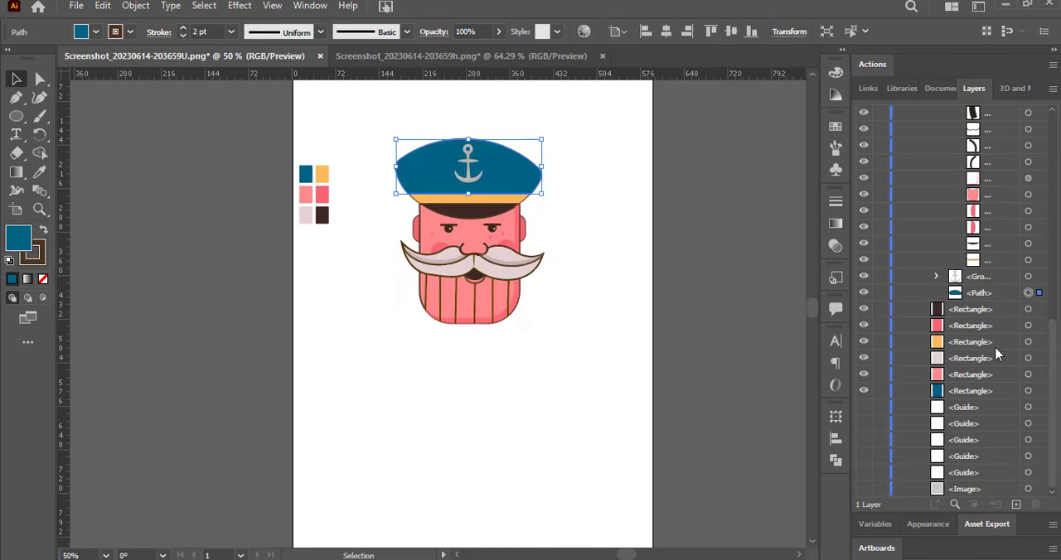
mouse_move(1051, 351)
mouse_down()
mouse_move(1050, 237)
mouse_move(1050, 357)
mouse_move(1051, 347)
mouse_up()
click(630, 249)
Adjust the yellow cap band's stroke weight and set the dark visor's stroke to 0.5 pt.
click(452, 201)
click(1028, 264)
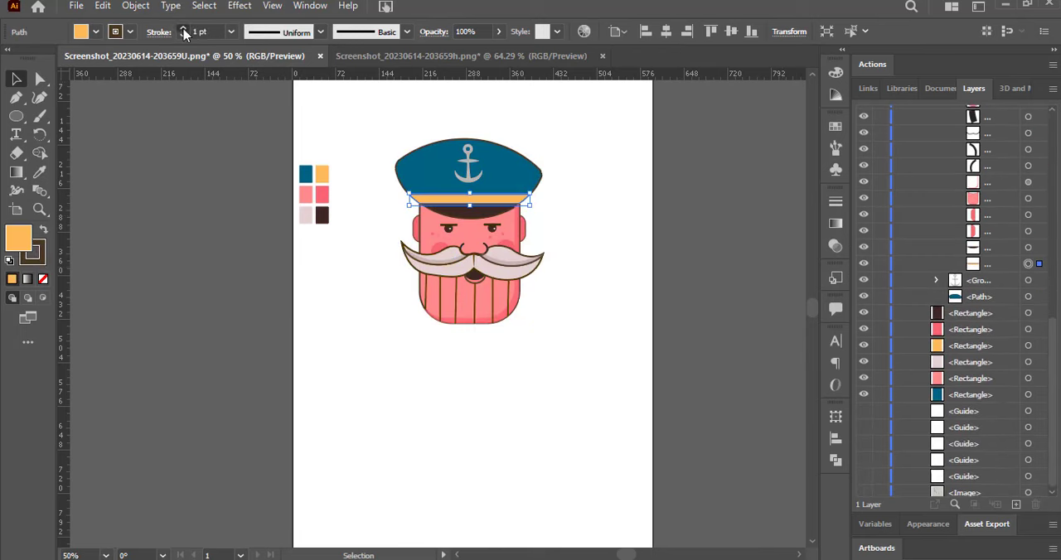
click(1027, 246)
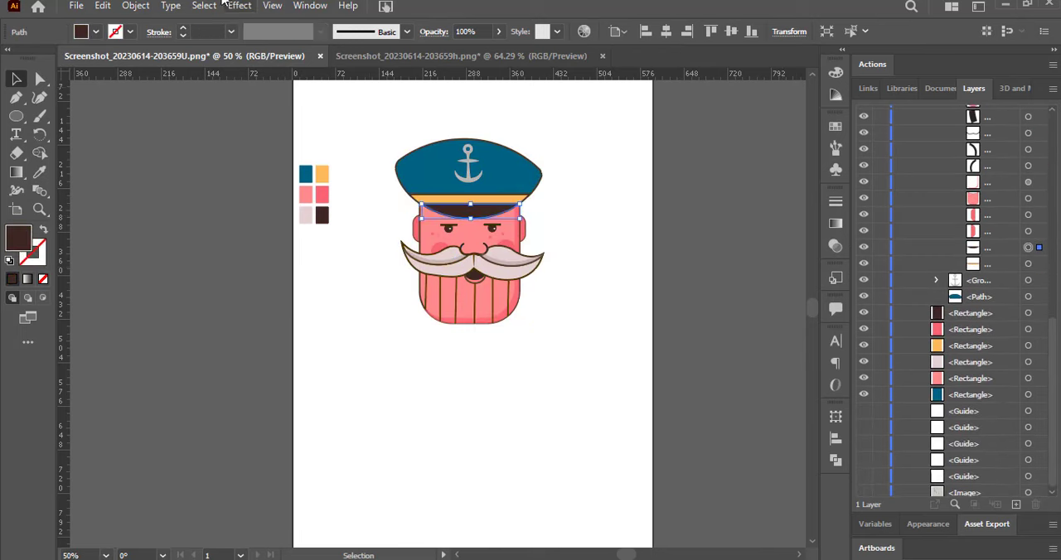
click(183, 29)
click(252, 168)
Draw a nearly horizontal, unfilled line with a 0.5 pt stroke across the moustache.
drag(1053, 398, 1053, 195)
scroll(542, 381, up, 2)
click(16, 117)
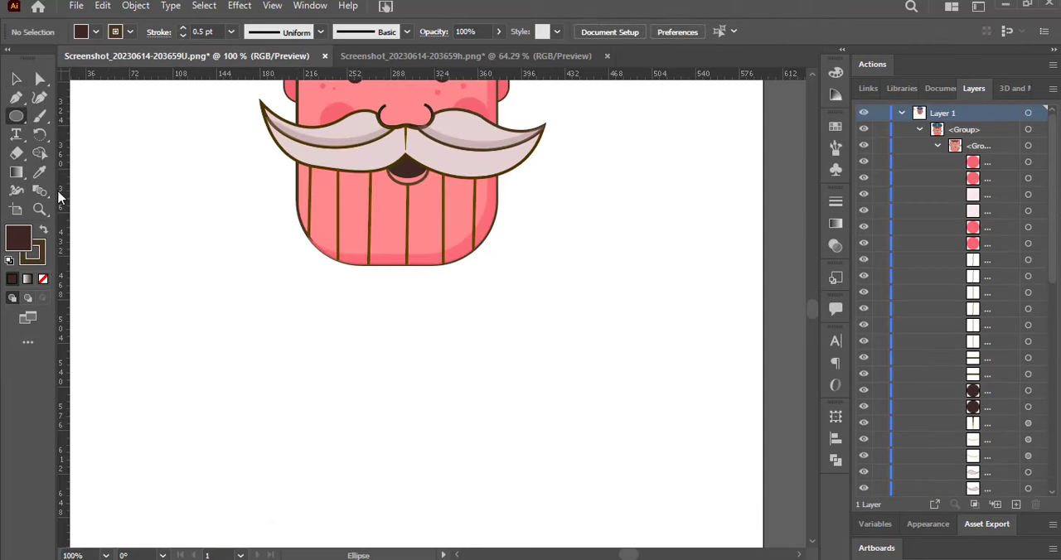
click(60, 194)
drag(261, 149, 607, 156)
drag(1053, 228, 1056, 328)
Draw an unfilled rectangle over the lower face and round its bottom corners to follow the chin outline.
key(m)
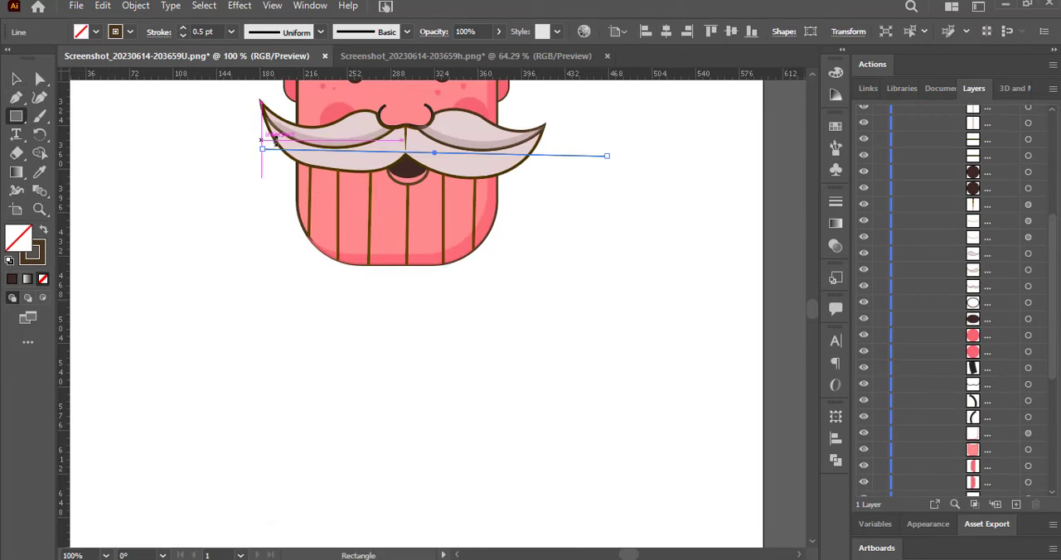
drag(495, 229, 497, 263)
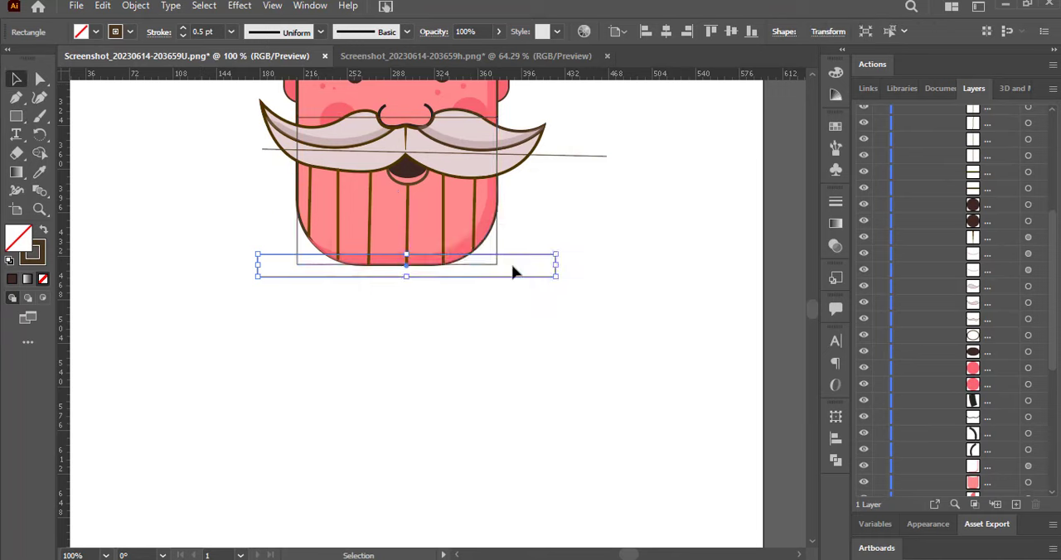
click(40, 81)
click(497, 264)
drag(486, 254, 440, 224)
drag(340, 210, 359, 192)
key(v)
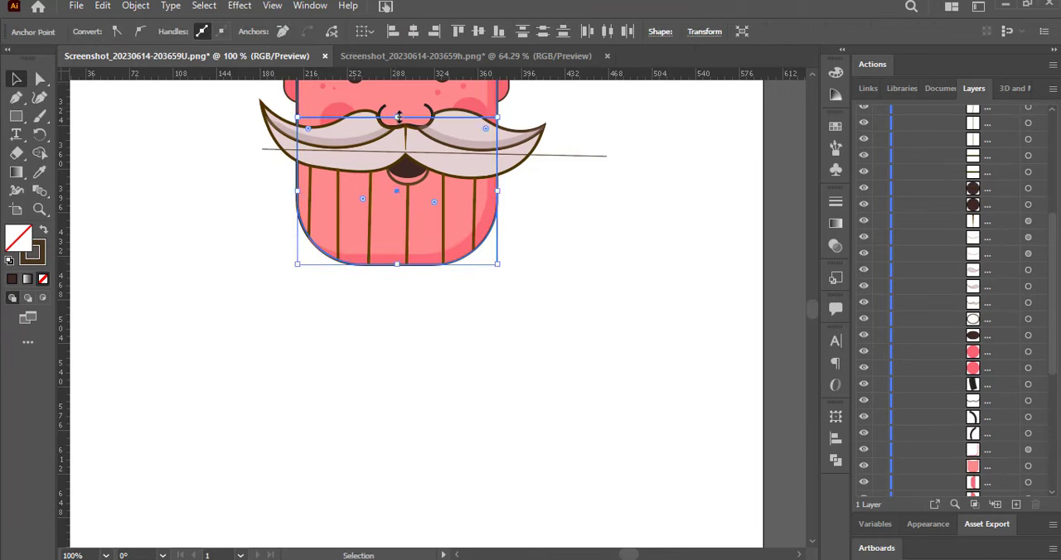
Lower the new chin shape's top edge to the middle of the moustache and delete the stray line crossing the moustache.
drag(396, 118, 397, 152)
click(591, 156)
key(Delete)
Fill the chin shape with near-white FCFAFB.
click(315, 152)
double_click(18, 239)
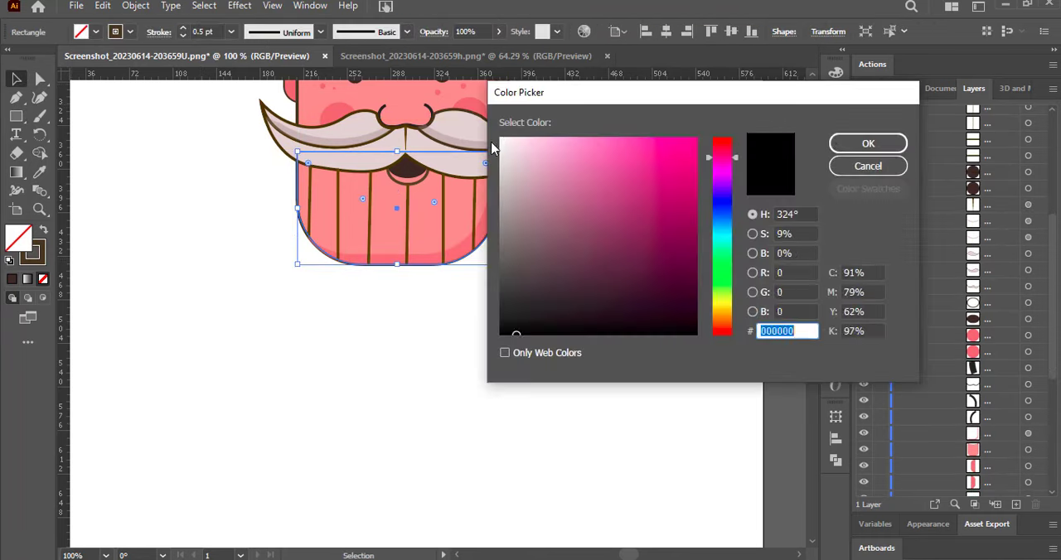
click(501, 142)
click(867, 142)
Move the beard shape down the stacking order, beneath the beard lines, moustache and mouth.
scroll(983, 251, up, 5)
click(918, 146)
click(972, 132)
click(918, 130)
click(937, 161)
drag(971, 134, 997, 474)
drag(1052, 267, 1052, 388)
drag(997, 182, 1001, 351)
Try a light grey and a pale pink fill on the beard shape.
double_click(20, 240)
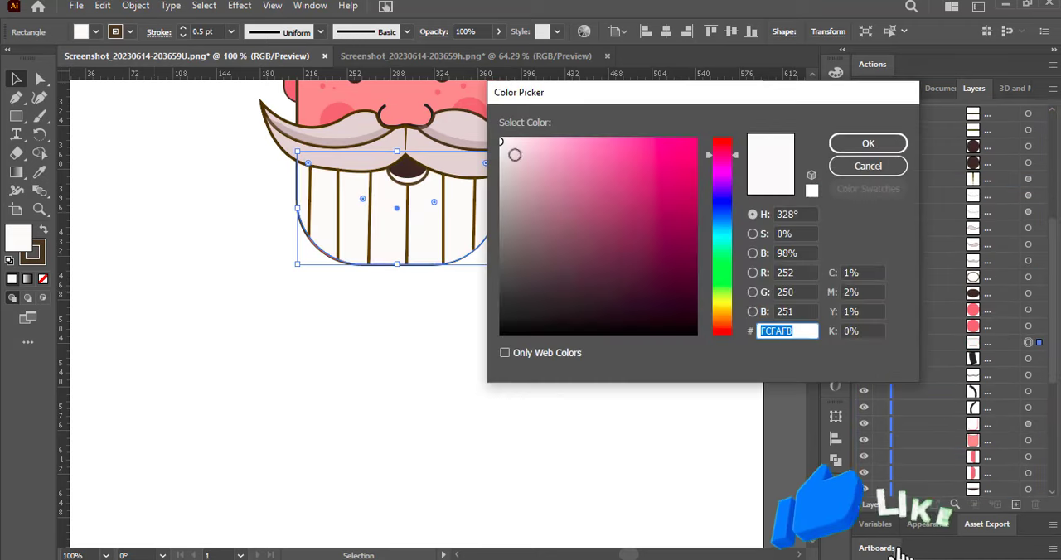
click(503, 175)
click(866, 143)
double_click(21, 240)
click(535, 163)
click(867, 143)
click(95, 32)
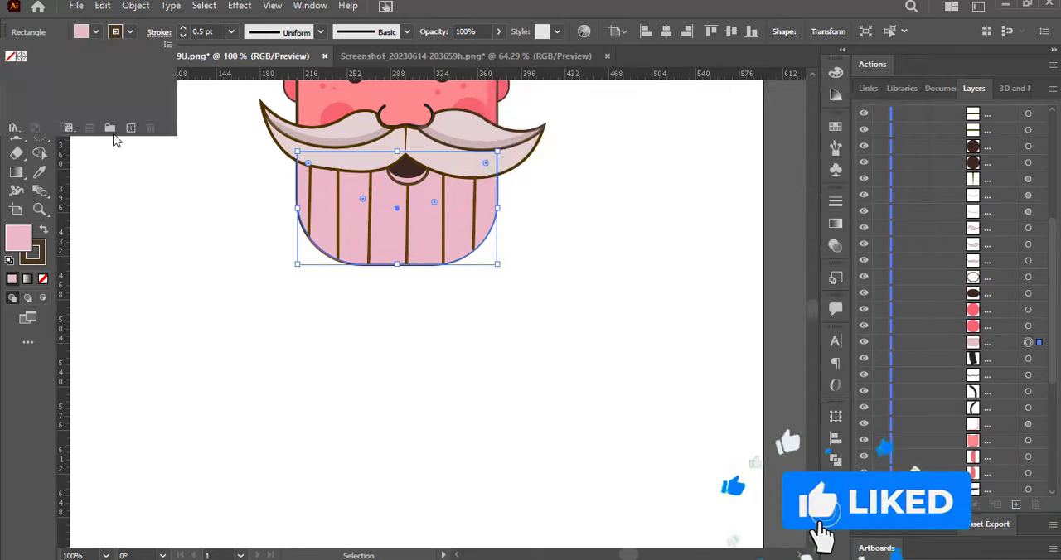
Fill the beard shape with a muted warm grey.
double_click(19, 240)
click(510, 191)
click(503, 196)
click(851, 145)
drag(811, 323, 810, 314)
scroll(809, 314, down, 3)
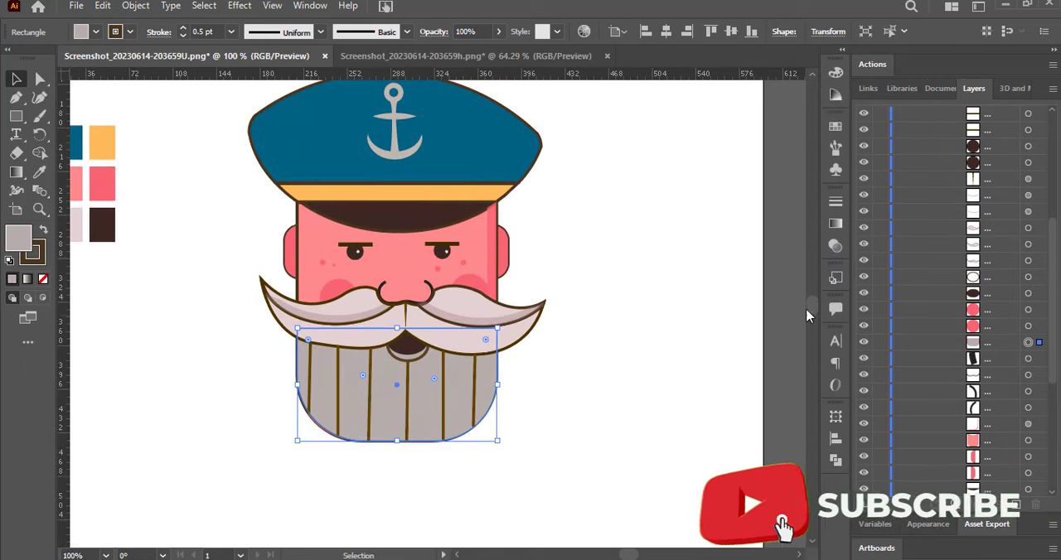
click(687, 263)
click(430, 224)
click(580, 220)
click(497, 220)
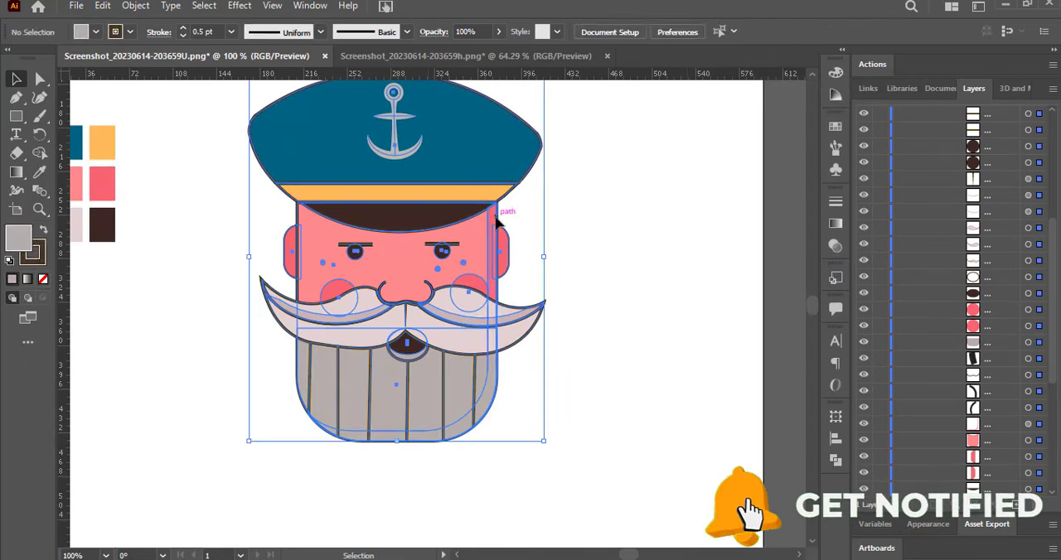
scroll(953, 290, up, 5)
click(647, 240)
Draw a closed shadow shape across the face's width, its lower edge curving just below the cap visor.
click(16, 97)
click(298, 208)
drag(497, 208, 593, 131)
click(496, 208)
click(496, 196)
click(298, 197)
key(v)
Move the curved shadow shape down the stacking order, directly beneath the dark visor.
drag(974, 129, 996, 251)
drag(994, 244, 990, 477)
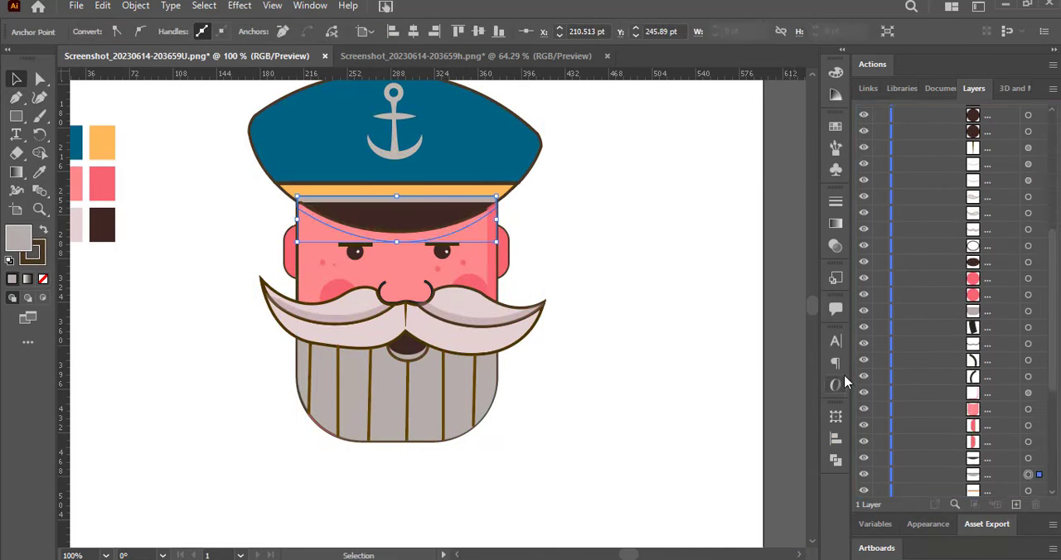
scroll(995, 284, down, 5)
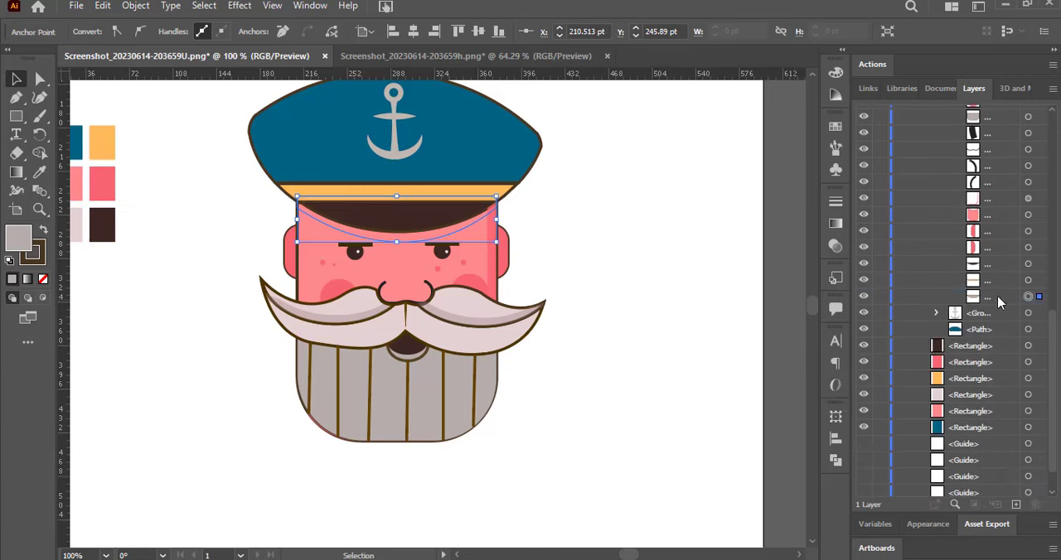
drag(986, 300, 1001, 198)
Fill the curved shadow shape below the visor with a near-black colour.
double_click(23, 249)
click(509, 308)
click(864, 145)
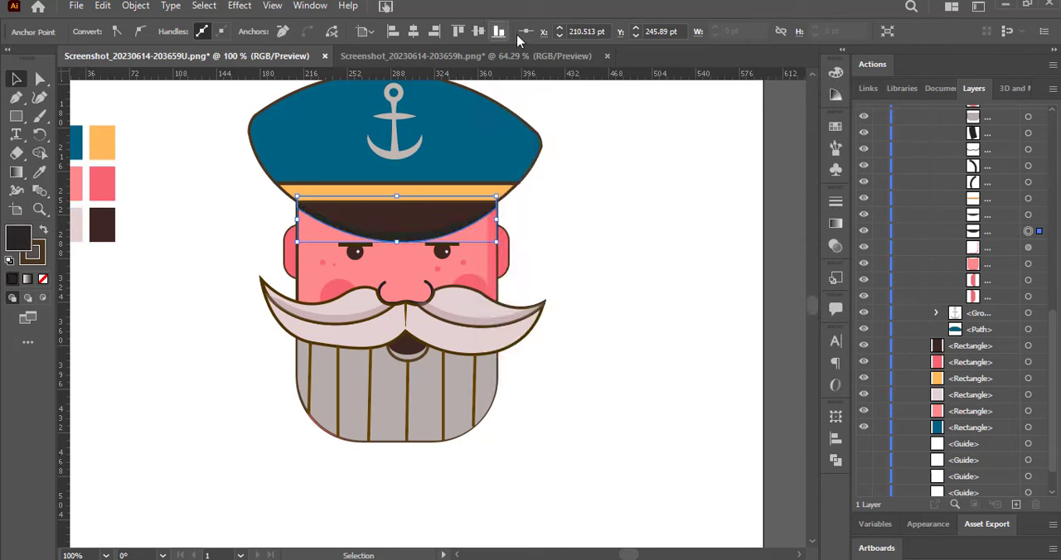
Set the visor shadow's opacity to 20%.
click(348, 137)
drag(486, 33, 441, 31)
scroll(441, 30, down, 19)
key(ctrl+z)
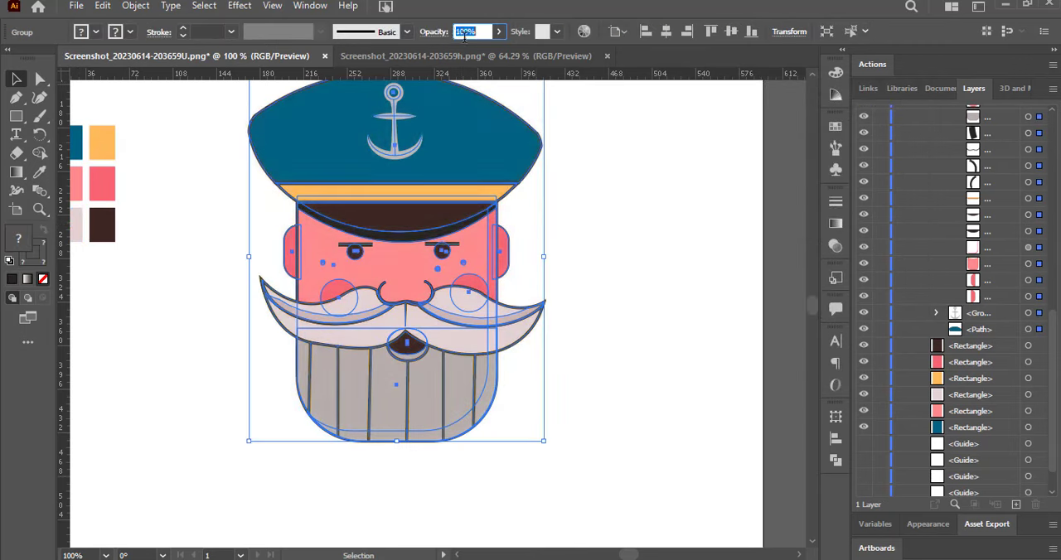
key(ctrl+z)
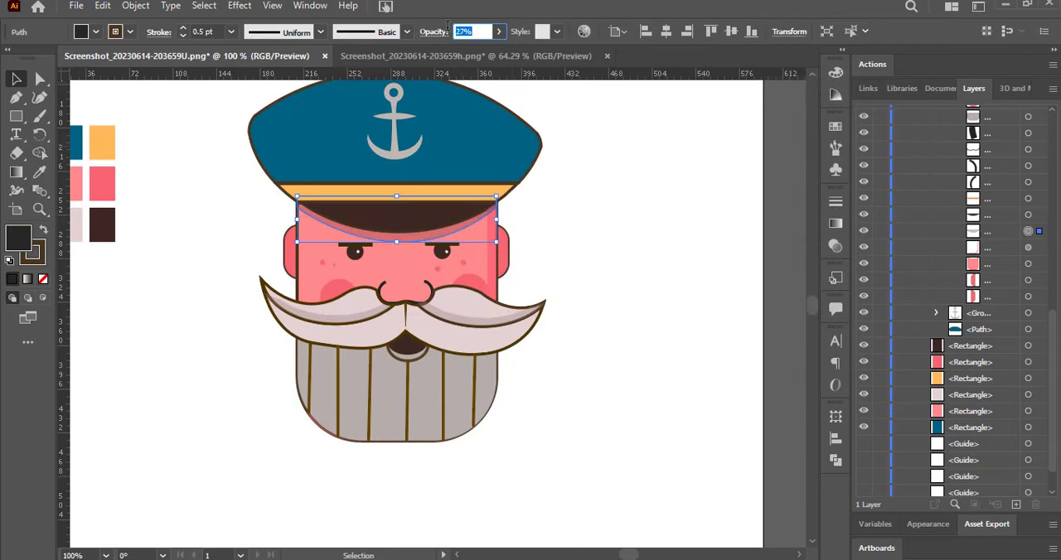
click(555, 197)
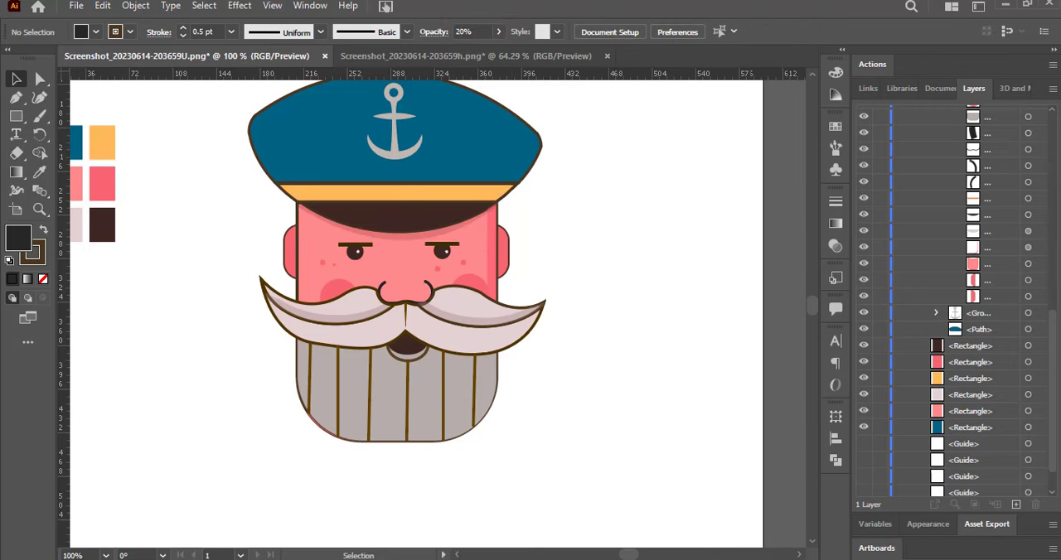
Add the Arabic text "البحري" below the beard and set it in the Dawshah font.
click(16, 135)
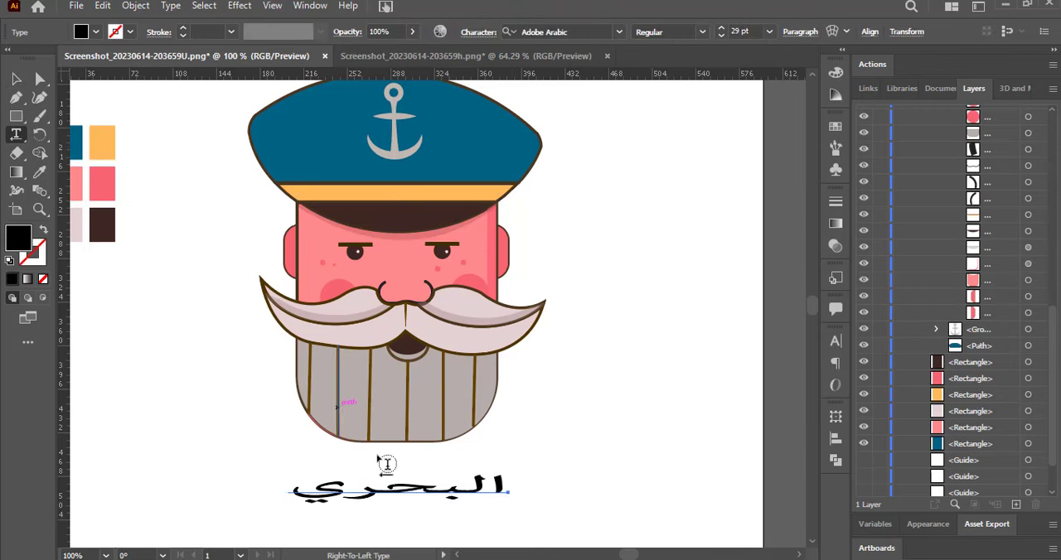
double_click(385, 486)
click(619, 32)
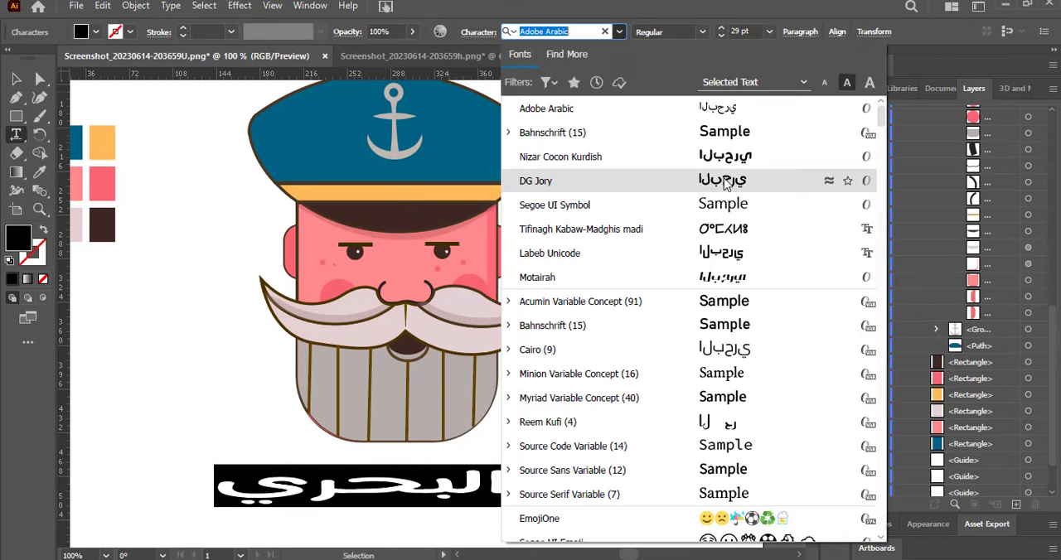
drag(881, 119, 883, 164)
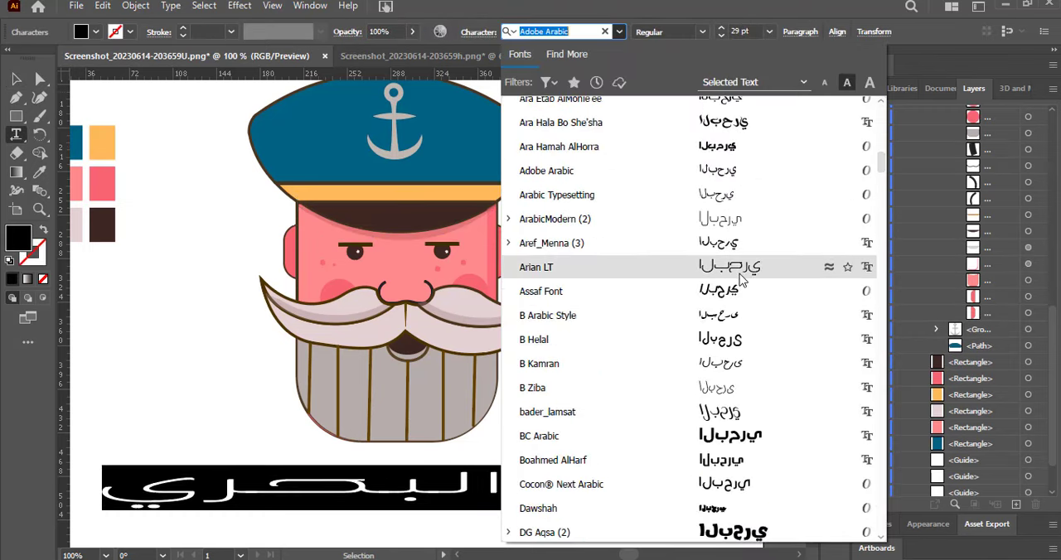
click(734, 507)
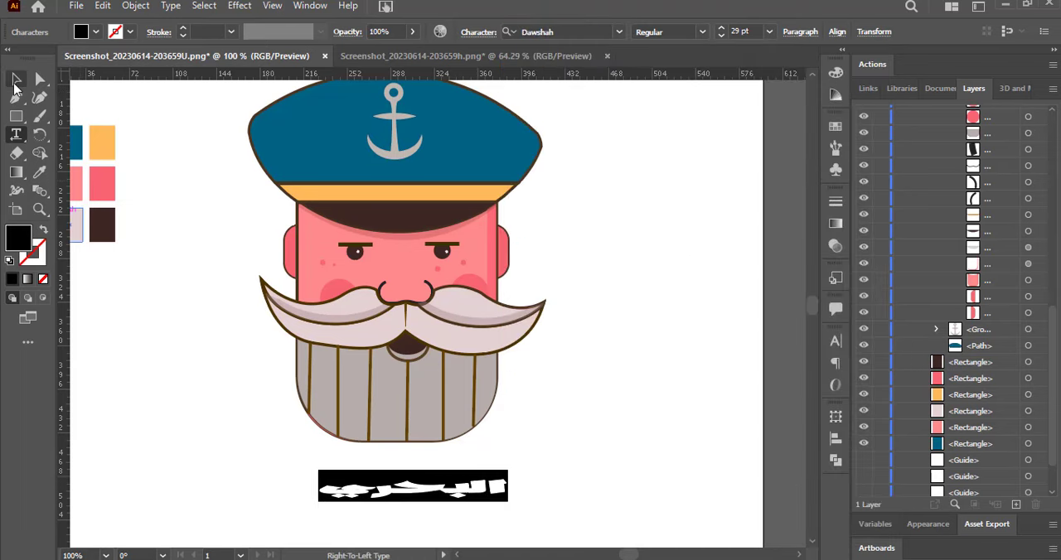
Enlarge the Arabic text below the beard to the moustache's width, with vertical guides at both moustache tips.
click(17, 79)
drag(412, 470, 412, 452)
drag(421, 497, 408, 497)
mouse_move(495, 473)
mouse_down()
mouse_move(314, 467)
mouse_move(388, 424)
mouse_up()
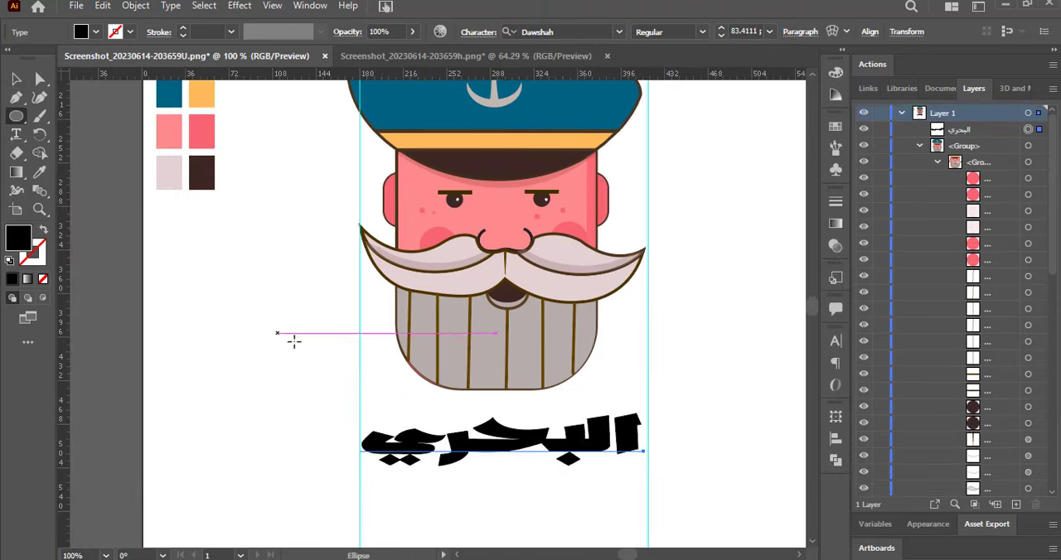
Draw a small unfilled circle with a 1 pt black stroke beside the beard's lower left edge.
drag(376, 354, 411, 388)
click(44, 230)
click(36, 252)
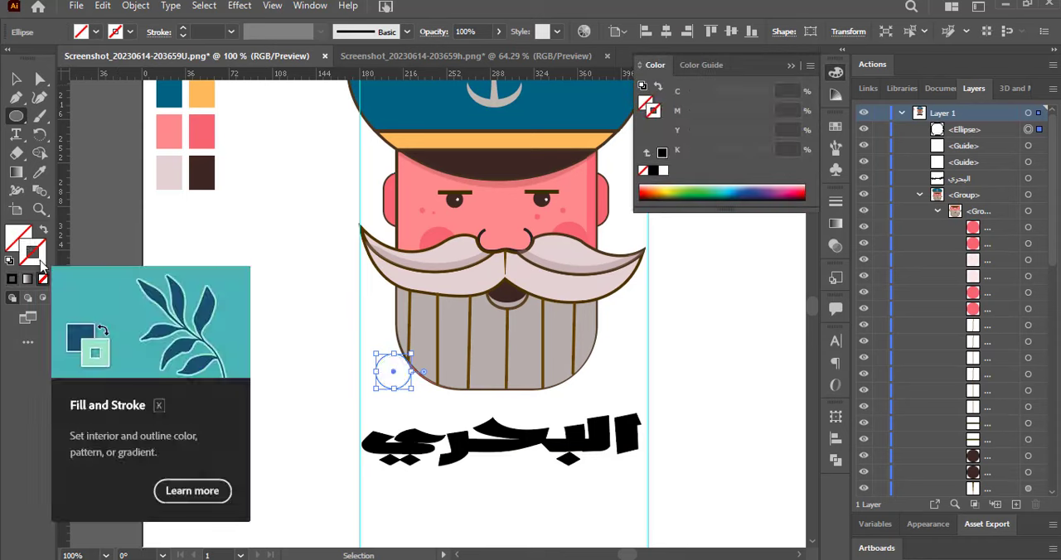
drag(412, 353, 403, 367)
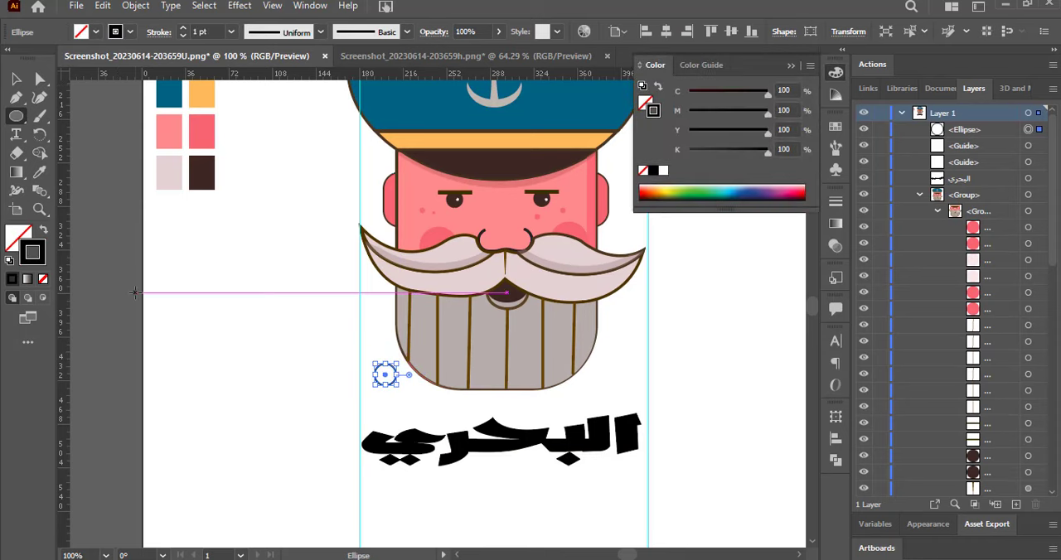
Add the letter R, scale it down and place it inside the small circle as a registered mark.
click(17, 134)
click(242, 344)
text(R)
click(16, 79)
drag(231, 326, 396, 387)
drag(397, 386, 395, 383)
click(284, 339)
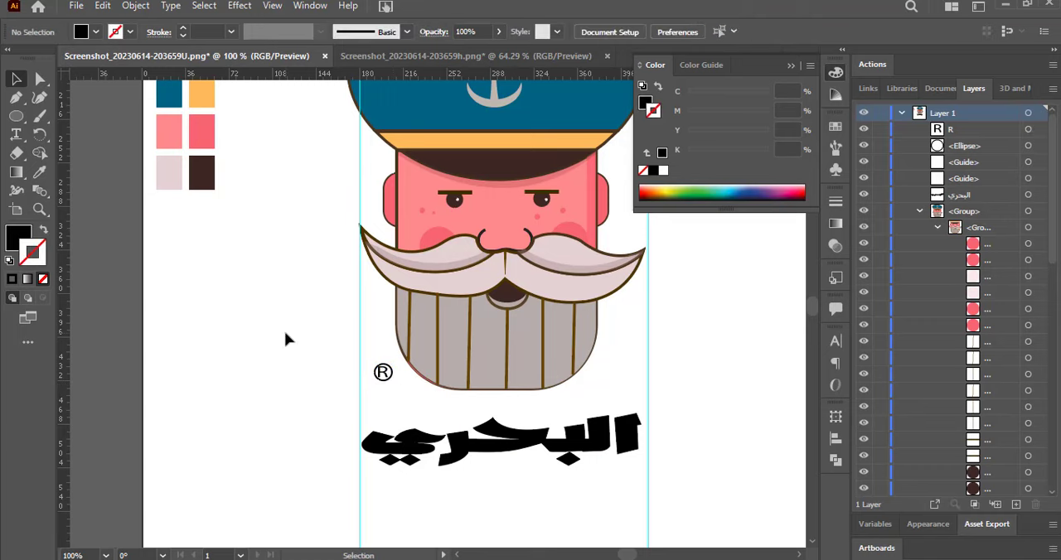
Add the text "FRESH FOOD" in the Mistral font and place it below the Arabic name.
key(t)
click(282, 469)
text(FRESH FOOD)
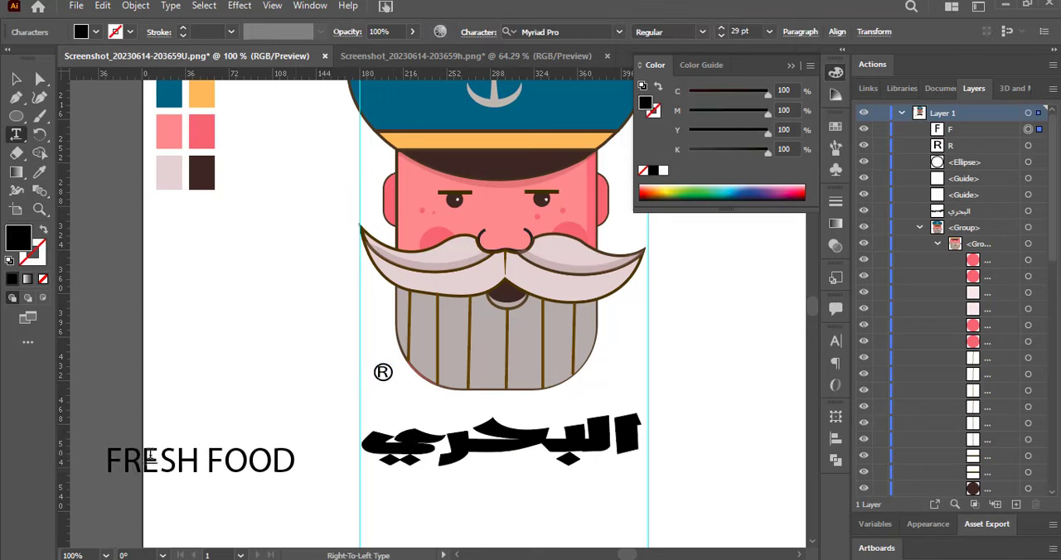
key(ctrl+a)
drag(201, 462, 452, 494)
drag(547, 512, 649, 511)
drag(627, 556, 634, 556)
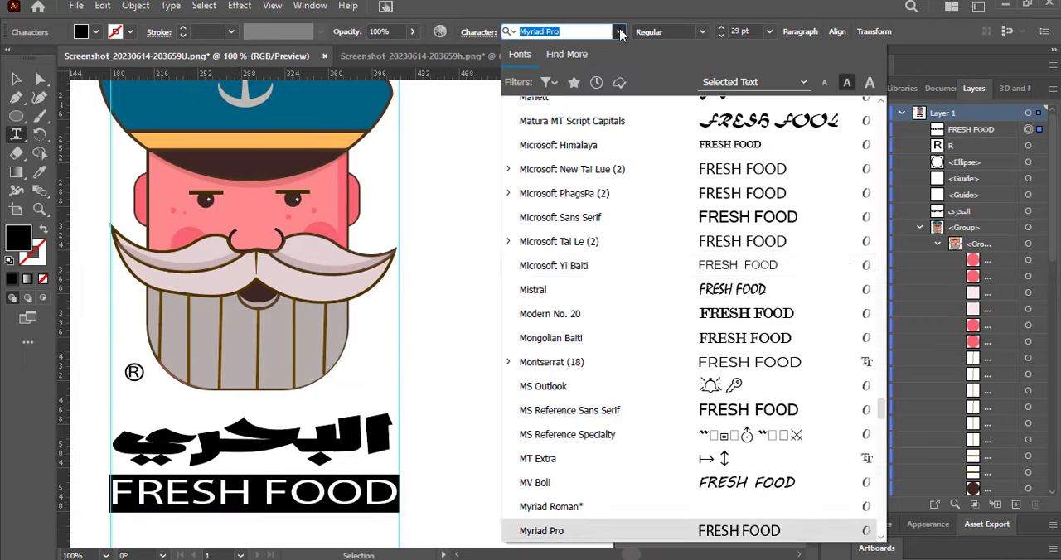
click(544, 266)
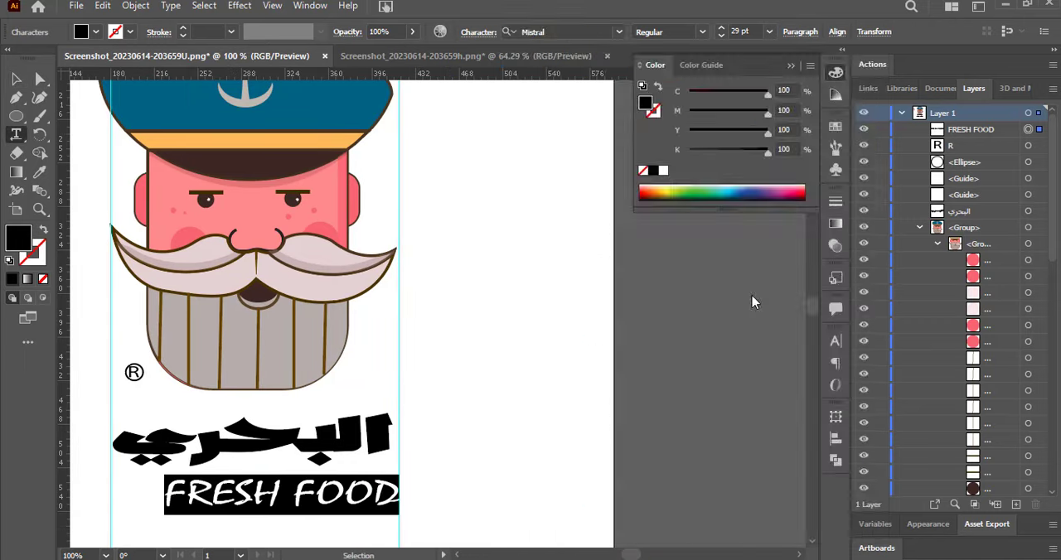
Change the "FRESH FOOD" text's font to Barlow Condensed.
click(556, 31)
scroll(688, 248, down, 3)
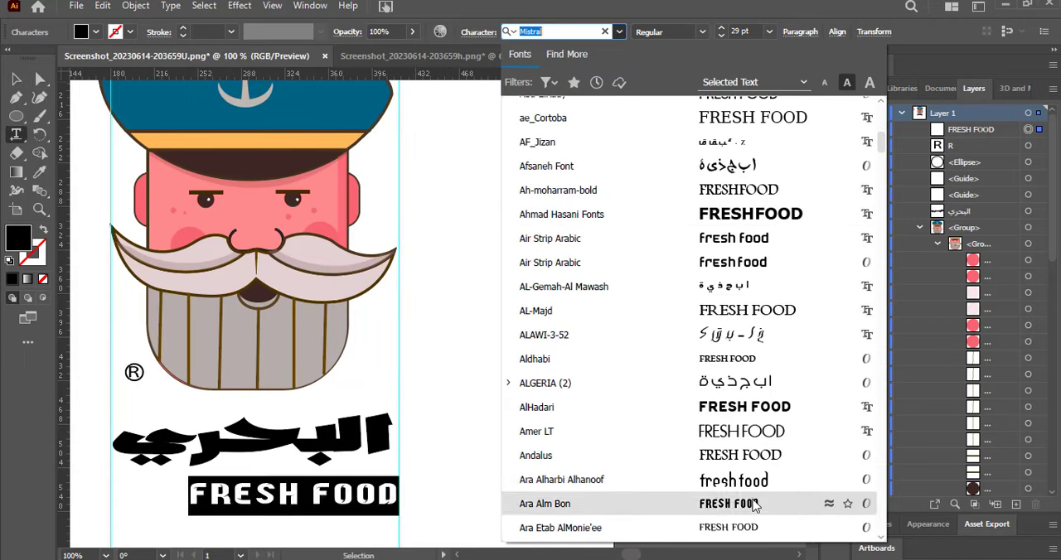
drag(882, 142, 894, 272)
click(767, 511)
Stretch the "FRESH FOOD" text to span the width between the two vertical guides.
click(16, 79)
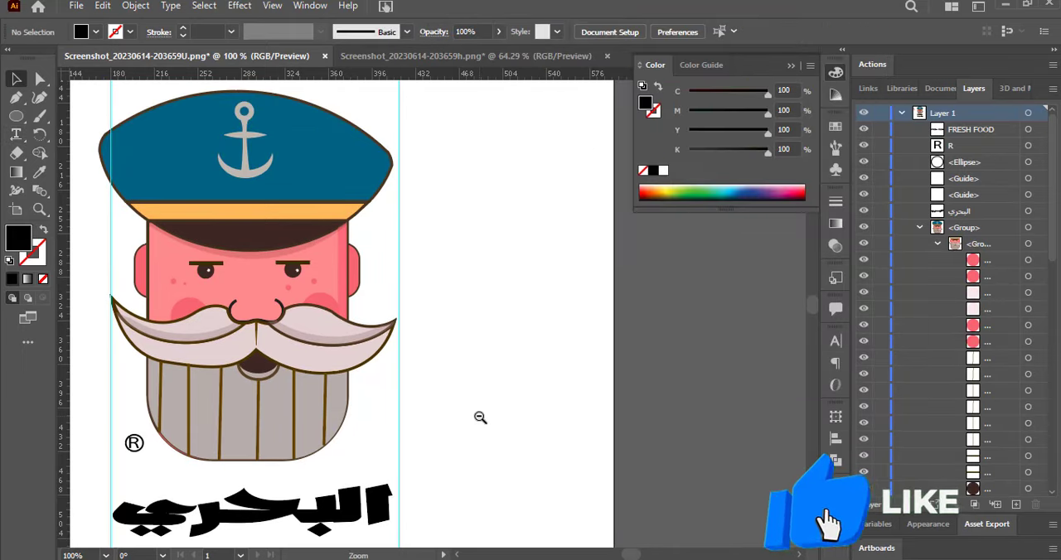
alt+click(480, 417)
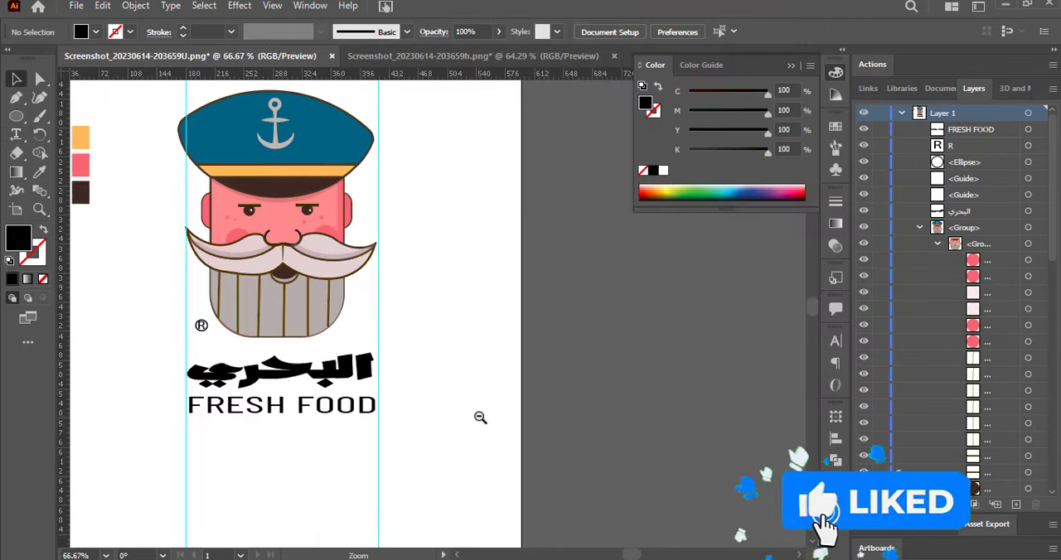
alt+click(480, 417)
alt+click(479, 417)
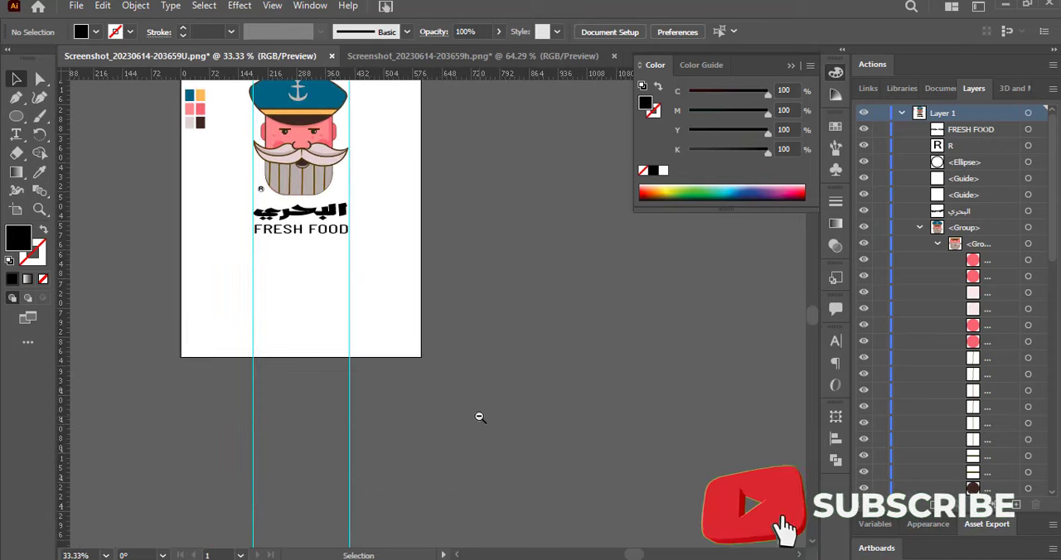
drag(626, 556, 620, 555)
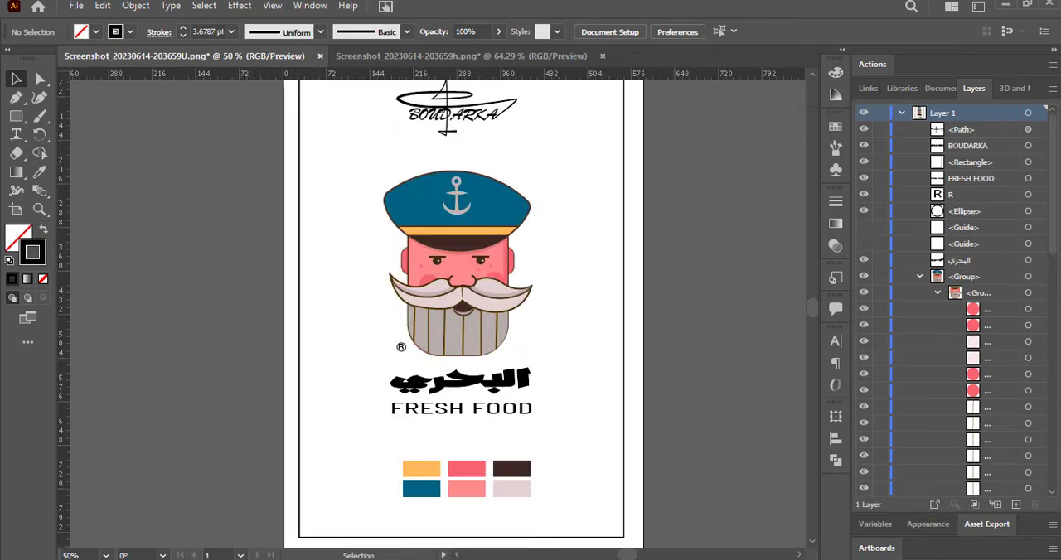